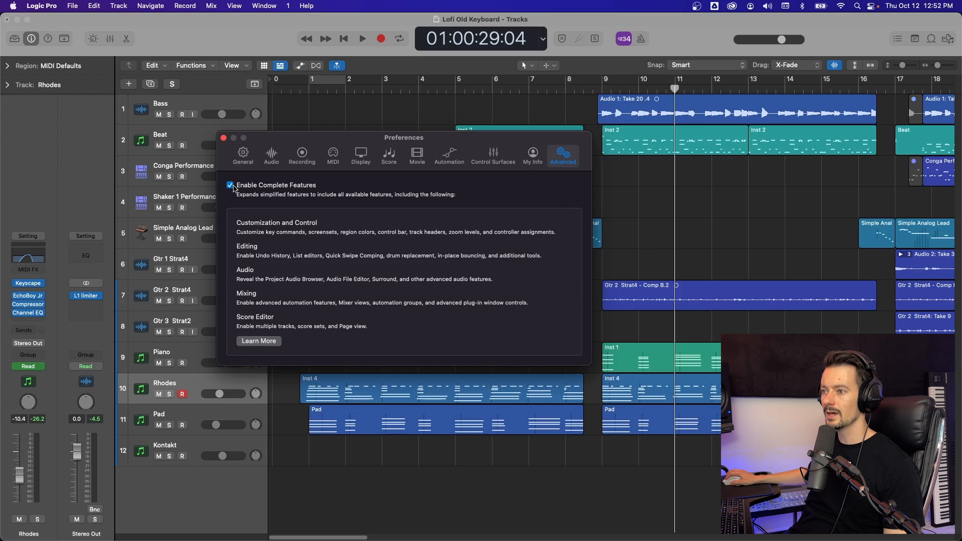
# In the General preferences' project handling settings, set the Startup Action to Do Nothing
pyautogui.click(243, 155)
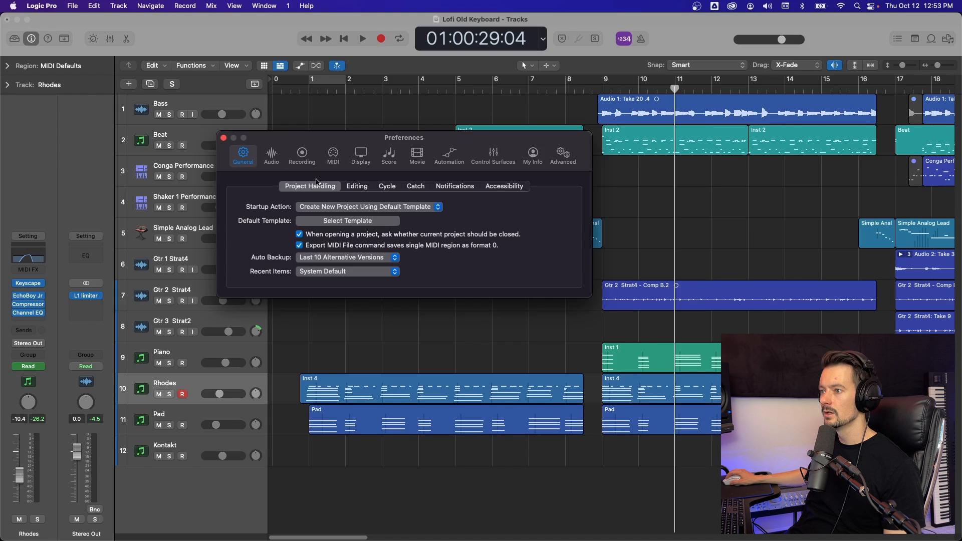
pyautogui.click(323, 212)
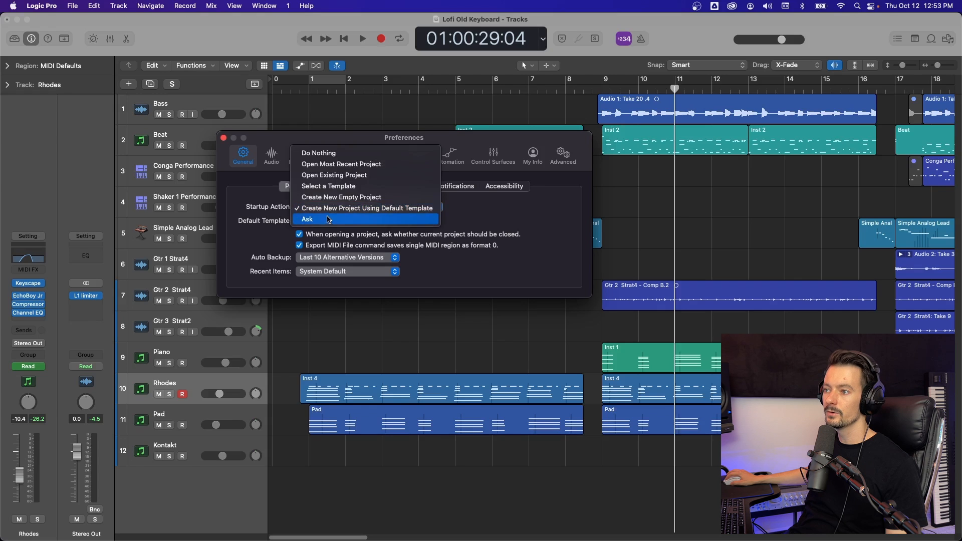
pyautogui.click(346, 153)
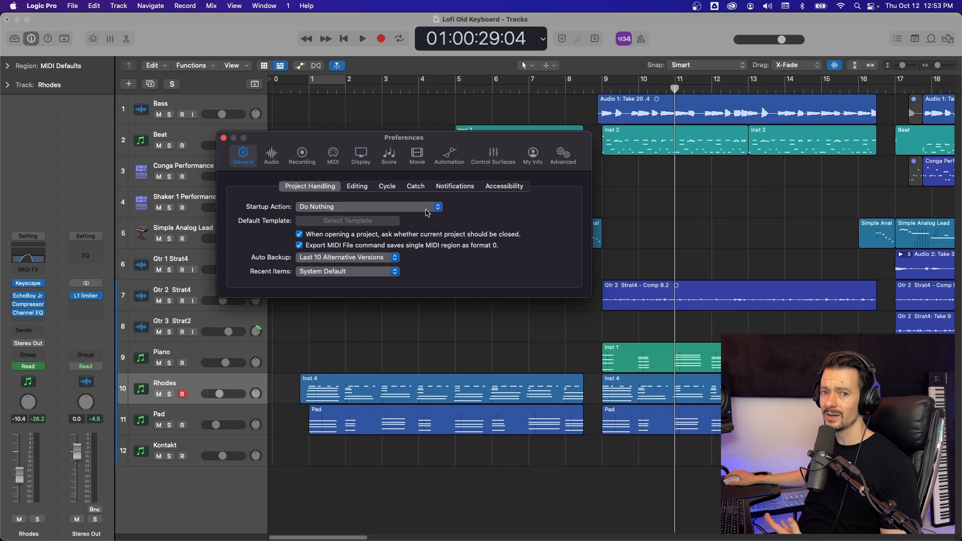
# Try the Create New Project Using Default Template startup action and look at the default template chooser
pyautogui.click(421, 207)
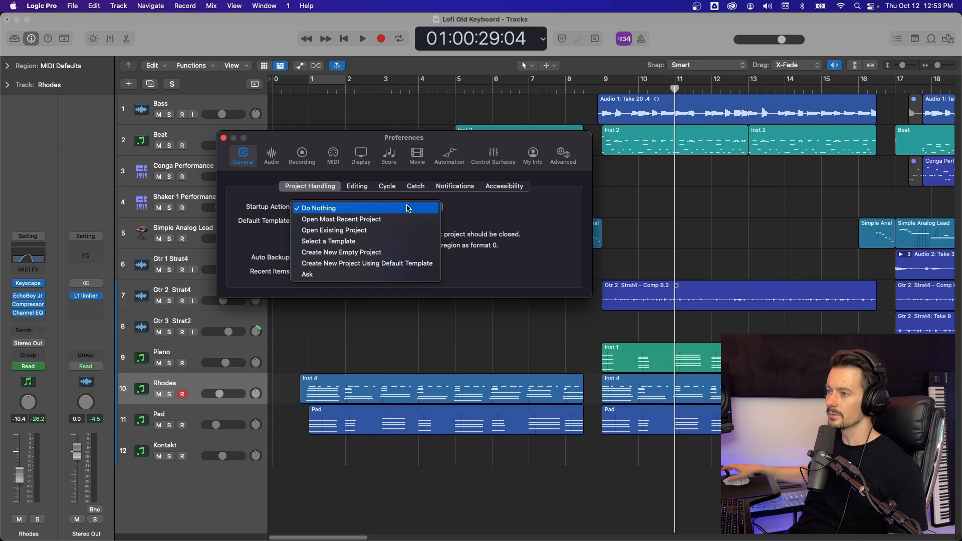
pyautogui.click(405, 263)
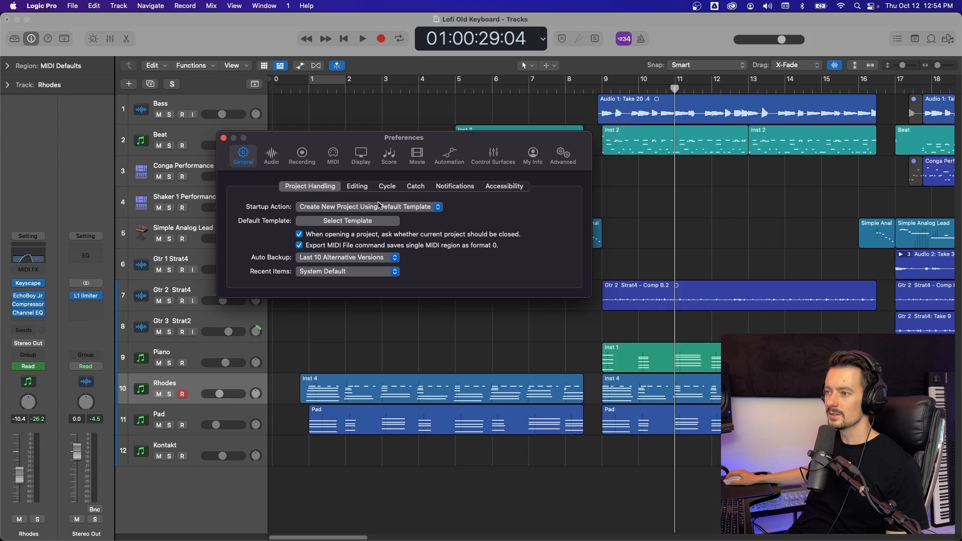
pyautogui.click(325, 222)
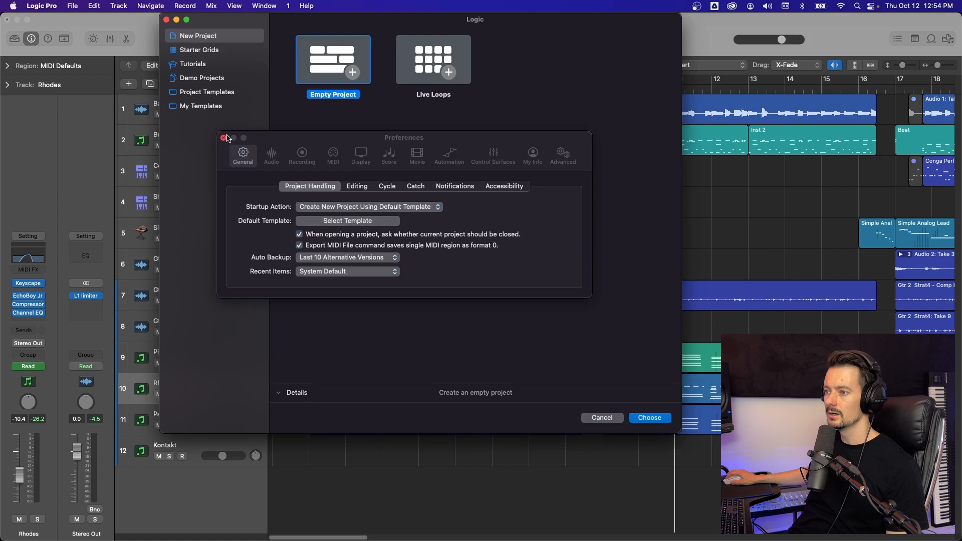
pyautogui.click(165, 20)
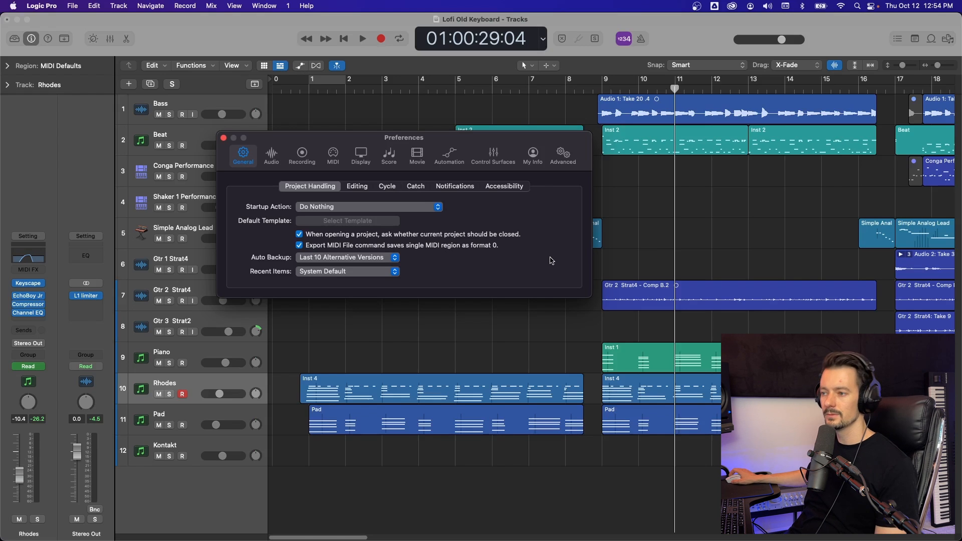
# Review the Auto Backup options, keeping Last 10 Alternative Versions selected
pyautogui.click(357, 261)
pyautogui.click(358, 261)
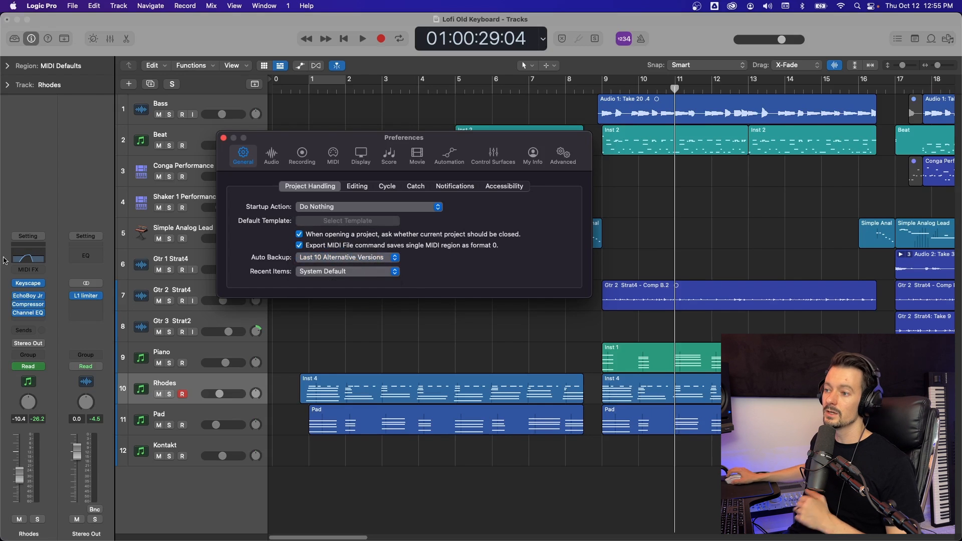
pyautogui.click(357, 261)
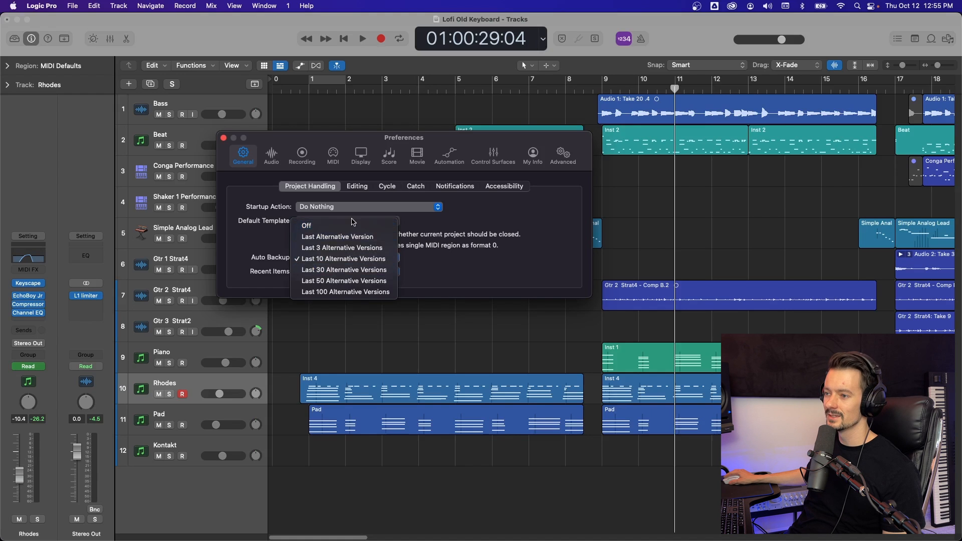
pyautogui.click(382, 258)
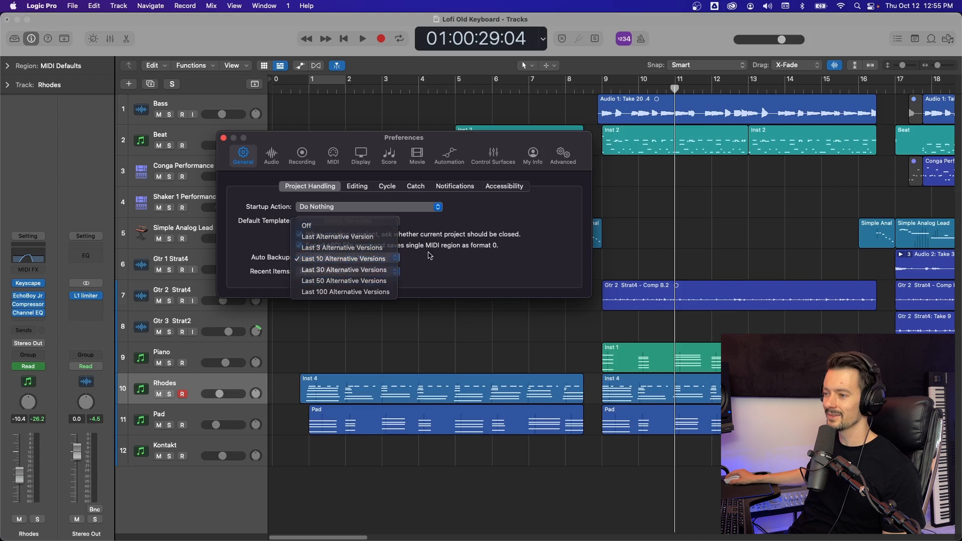
# View the list of recently opened projects and dismiss it
pyautogui.click(72, 6)
pyautogui.moveTo(108, 54)
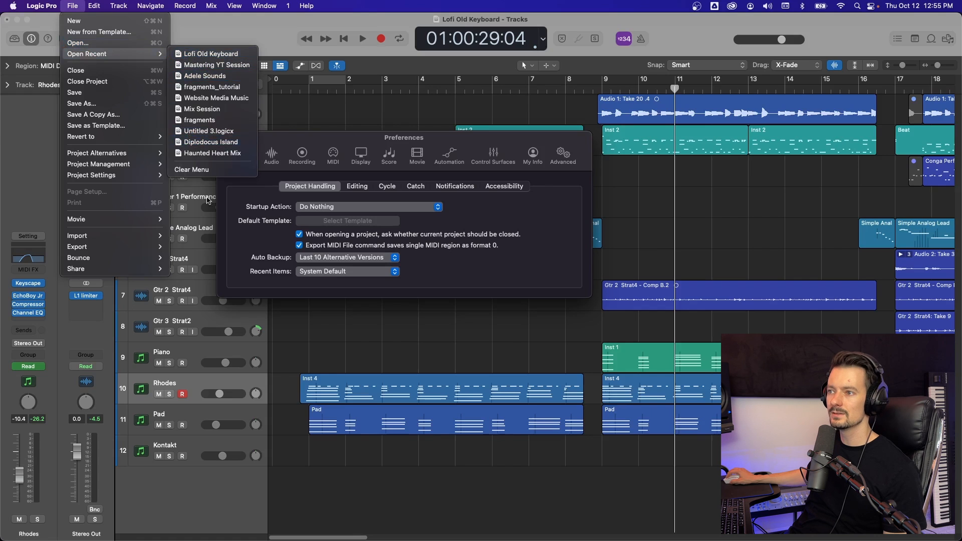
pyautogui.click(520, 269)
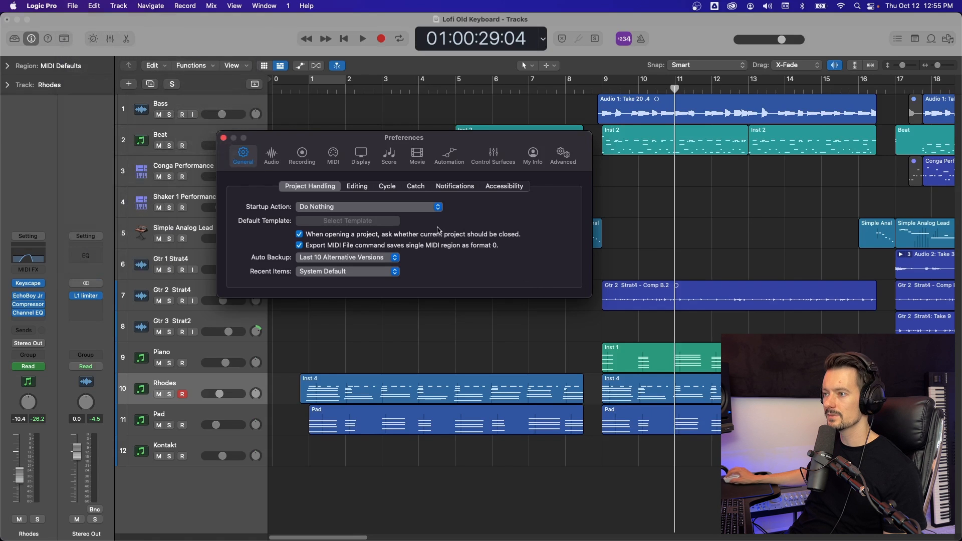
# Show the General preferences' Editing settings, moving the Preferences window up and out of the way
pyautogui.click(356, 186)
pyautogui.moveTo(508, 133); pyautogui.dragTo(489, 102)
pyautogui.click(291, 156)
pyautogui.click(335, 155)
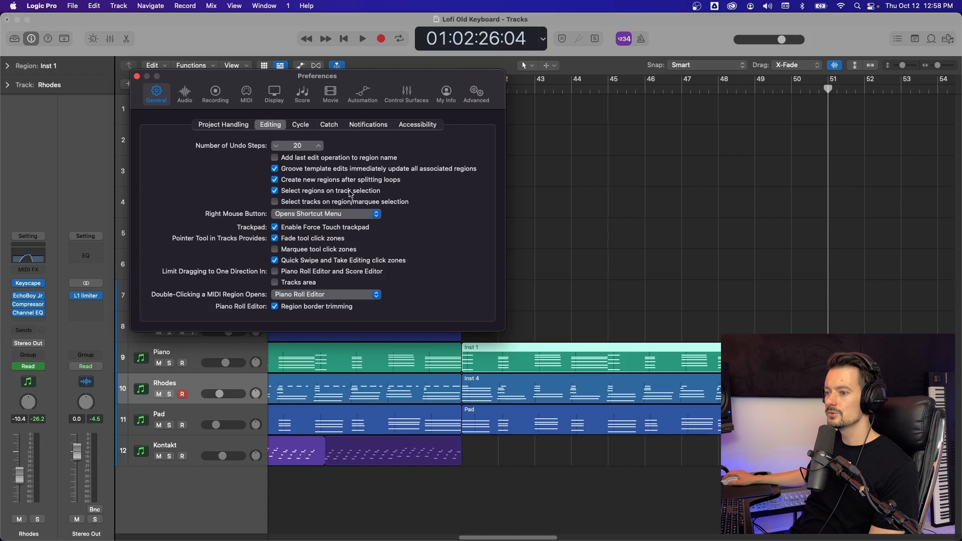
# Close the preferences and select the Simple Analog Lead track and the Gtr 2 Strat4 track in turn to test region selection
pyautogui.click(137, 76)
pyautogui.click(224, 226)
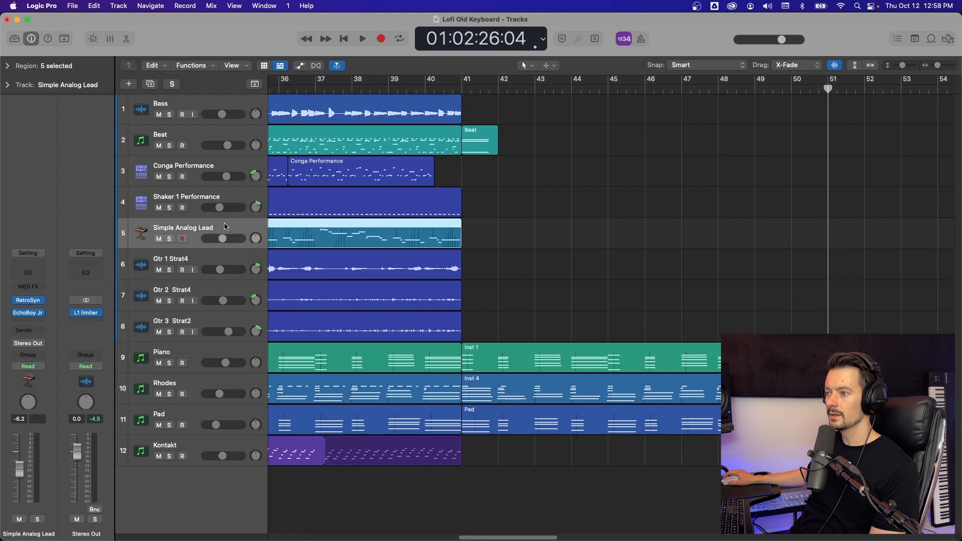
pyautogui.moveTo(538, 538); pyautogui.dragTo(487, 480)
pyautogui.click(210, 291)
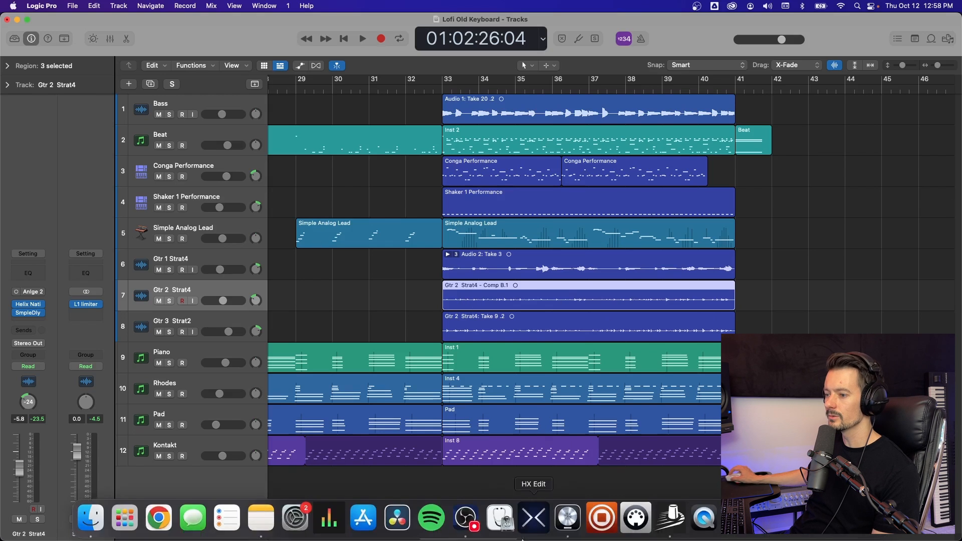
# Check the track and region selection options in the preferences, close them, and select the Shaker 1 Performance region
pyautogui.hotkey('alt', ',')
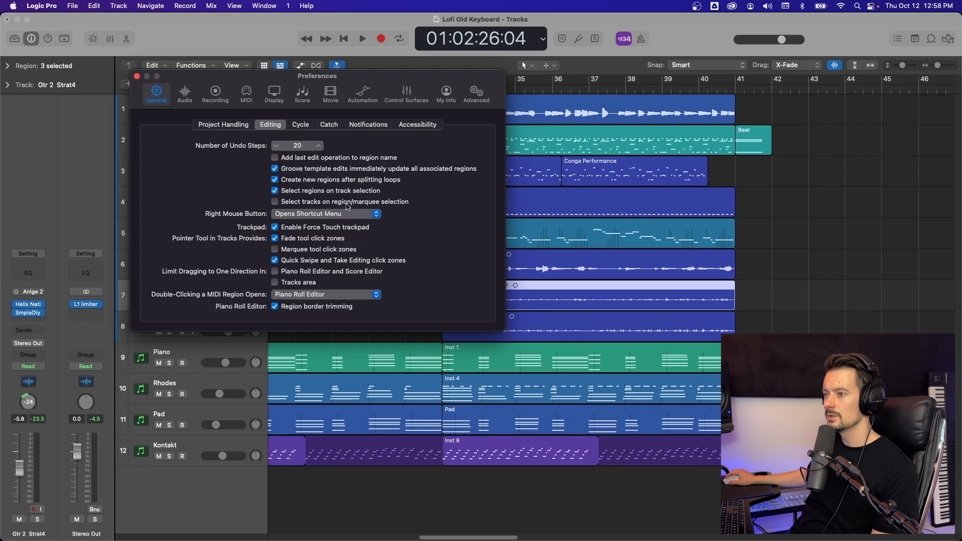
pyautogui.click(137, 77)
pyautogui.click(523, 211)
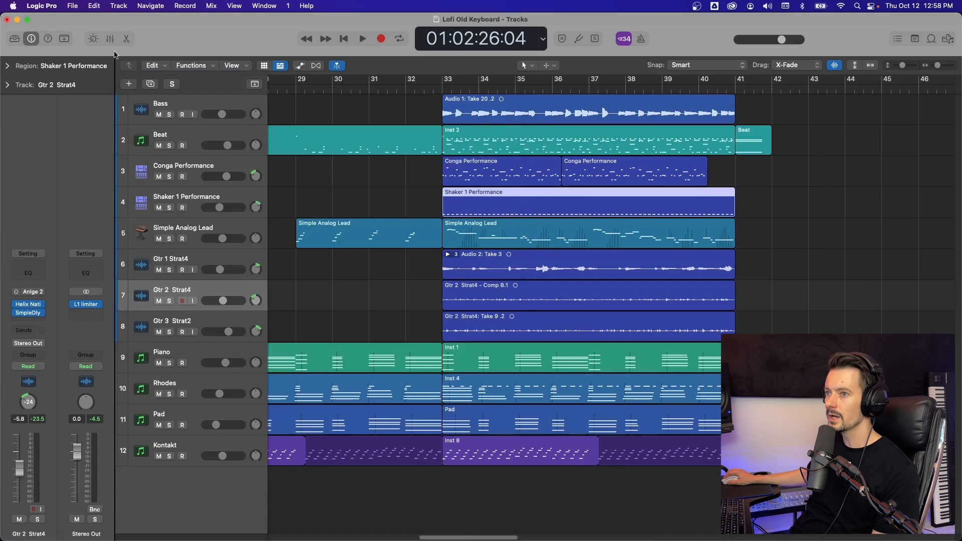
# Reopen the preferences and return from the Audio settings to the General Editing settings
pyautogui.click(35, 4)
pyautogui.moveTo(125, 37)
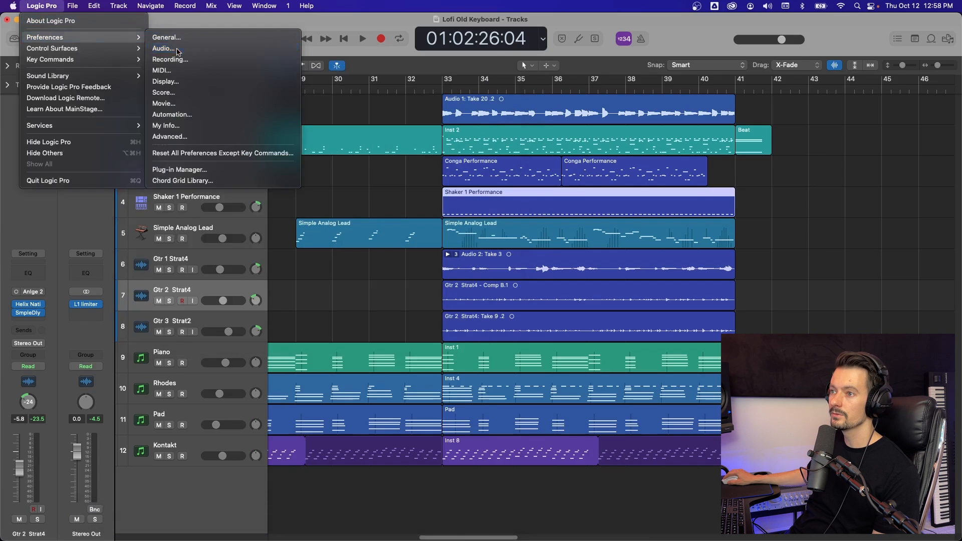
pyautogui.click(178, 49)
pyautogui.click(237, 125)
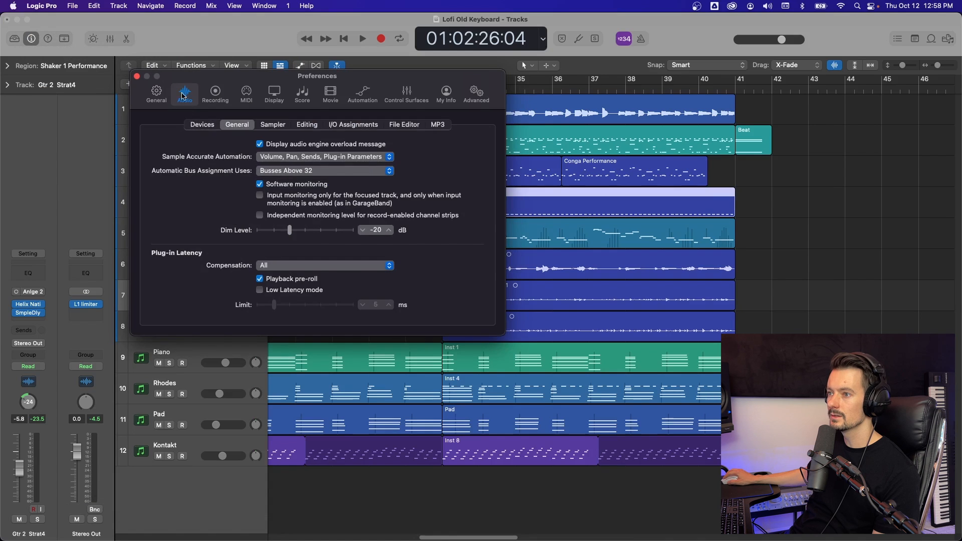
pyautogui.click(157, 93)
# Try Select tracks on region/marquee selection by selecting the Shaker 1 Performance region, and turn the option back off
pyautogui.moveTo(453, 86); pyautogui.dragTo(595, 327)
pyautogui.click(652, 200)
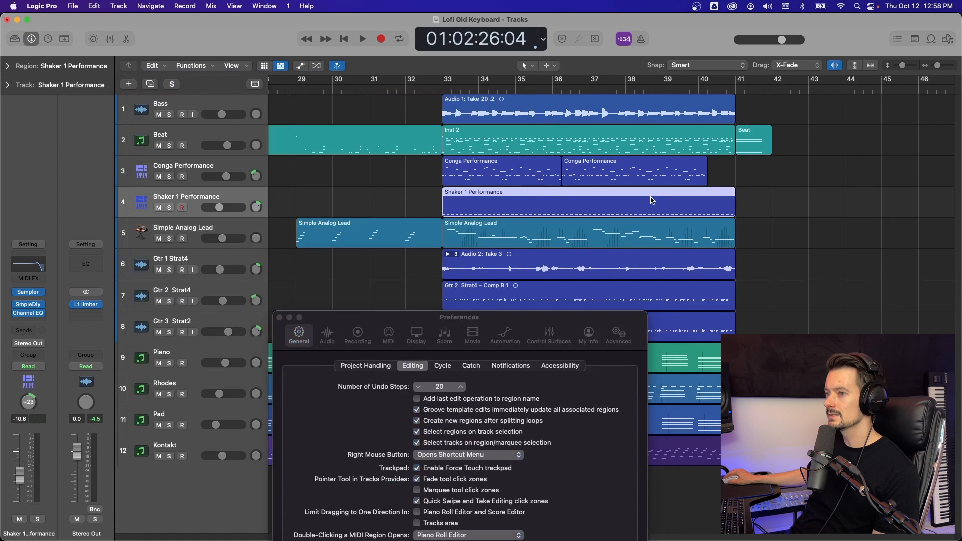
pyautogui.moveTo(484, 319); pyautogui.dragTo(413, 262)
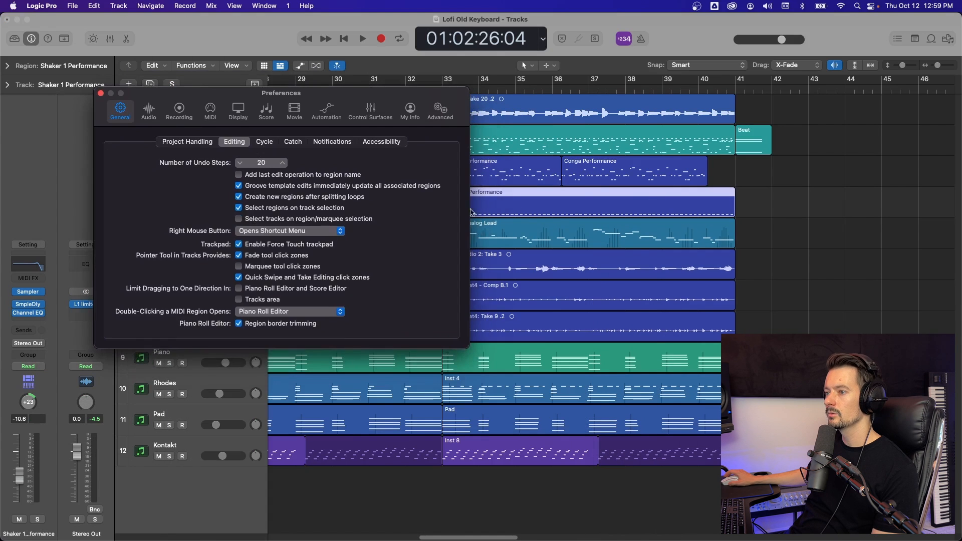
# View the shortcut menu for the empty area of the Conga Performance track
pyautogui.rightClick(780, 161)
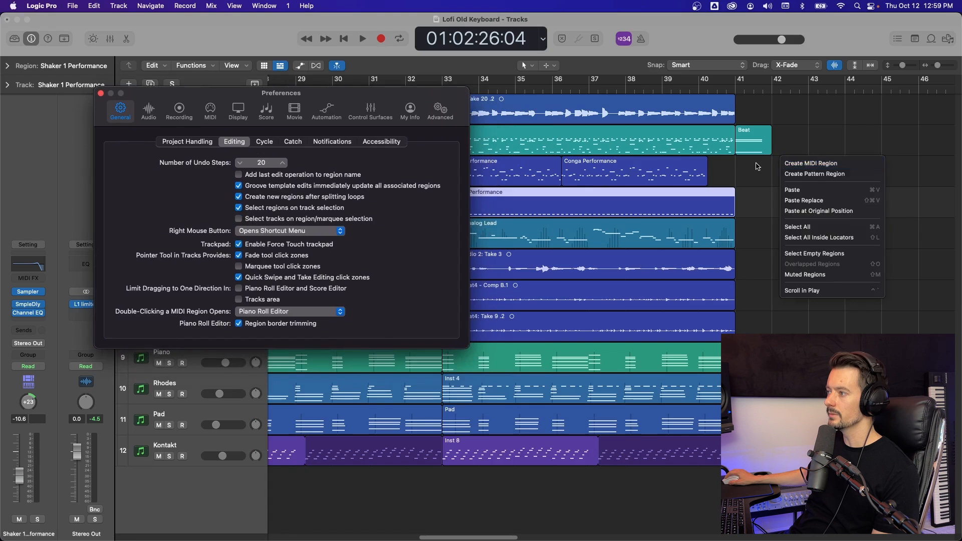
pyautogui.click(745, 177)
pyautogui.rightClick(744, 178)
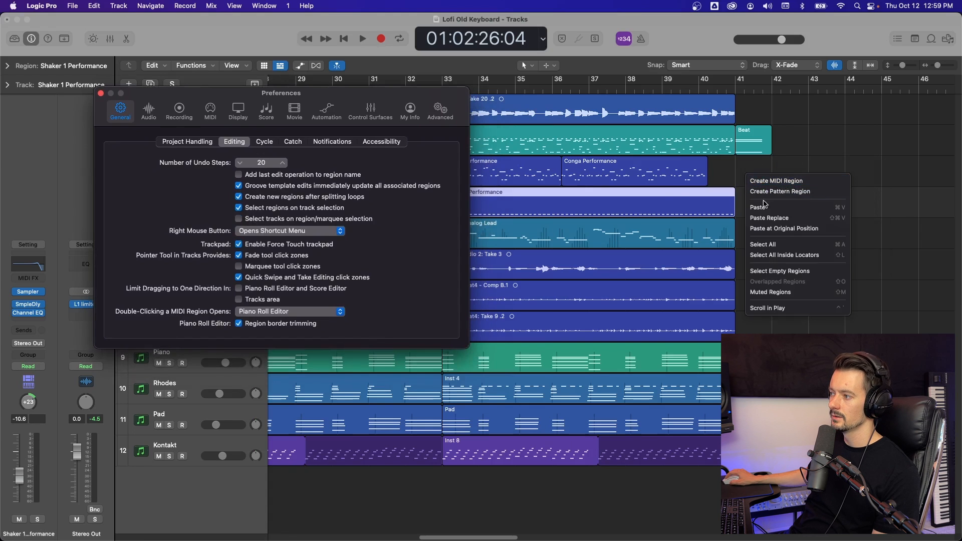
# Set Right Mouse Button to Is Assignable to a Tool and try splitting the short Beat region at bar 41 with the Scissors tool
pyautogui.click(318, 231)
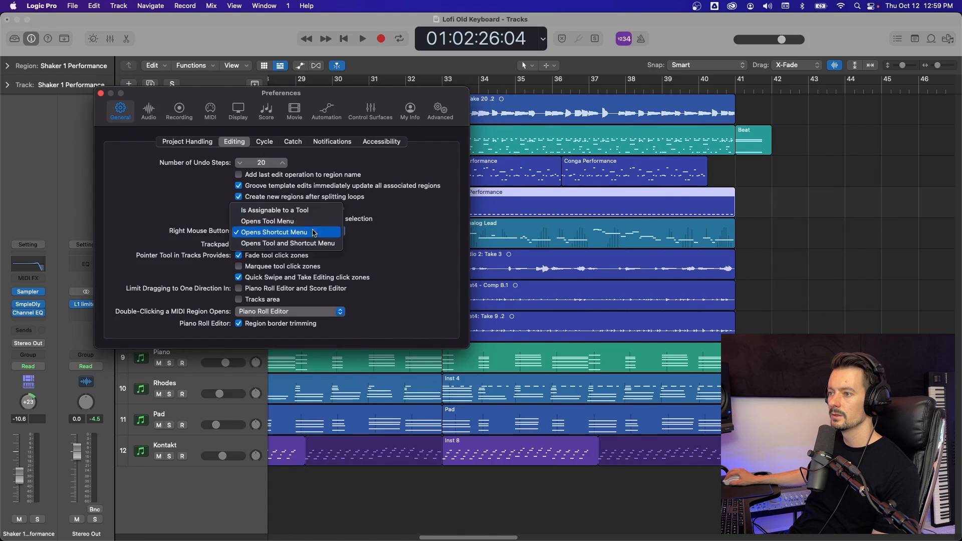
pyautogui.click(317, 211)
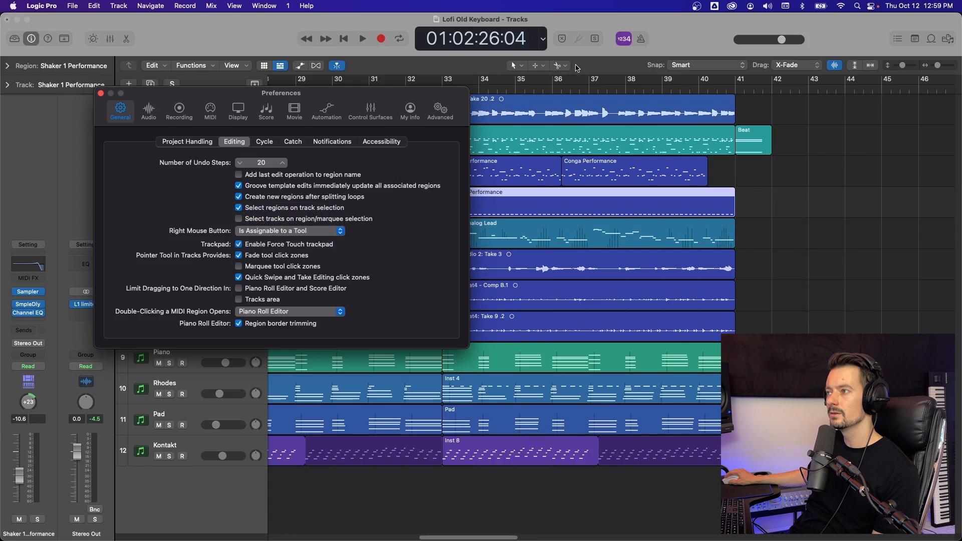
pyautogui.rightClick(746, 140)
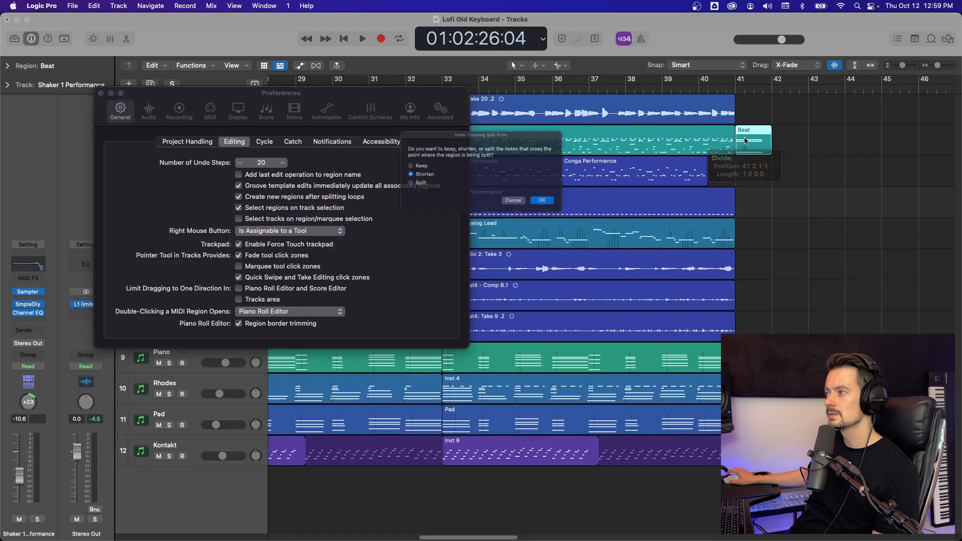
pyautogui.click(532, 210)
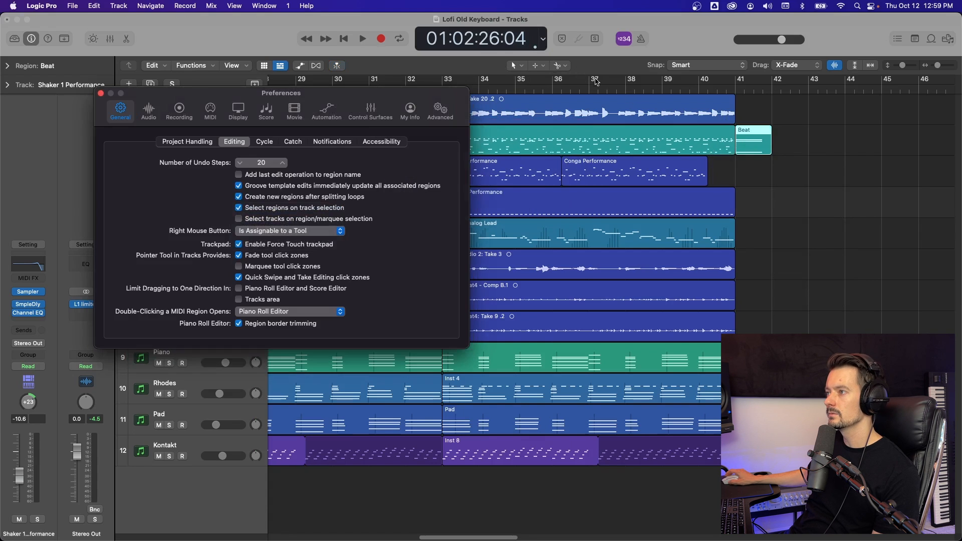
# Try splitting the Bass region just after bar 39, undo the split, and check the tools assignable to the right mouse button
pyautogui.click(678, 107)
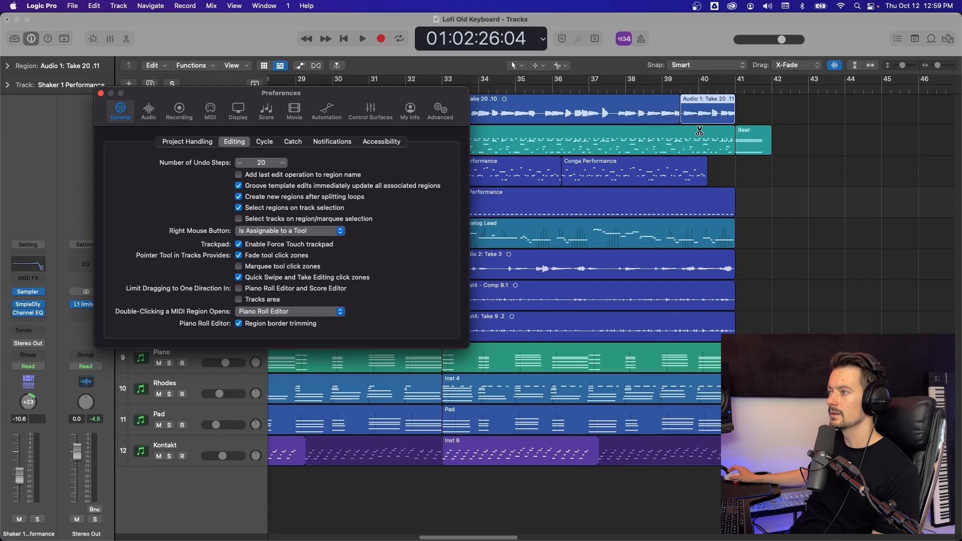
pyautogui.click(566, 66)
pyautogui.click(607, 64)
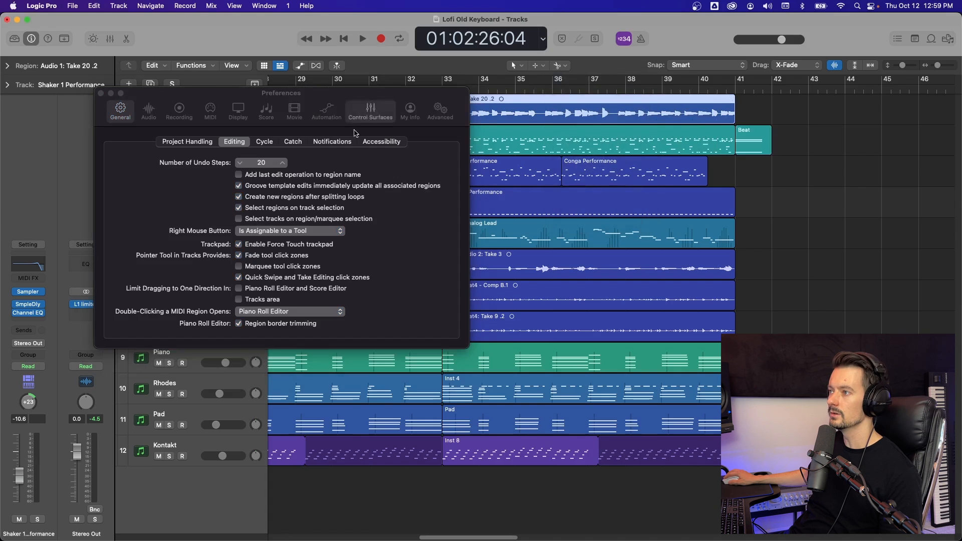
# Set the Right Mouse Button preference to Opens Tool and Shortcut Menu
pyautogui.click(261, 231)
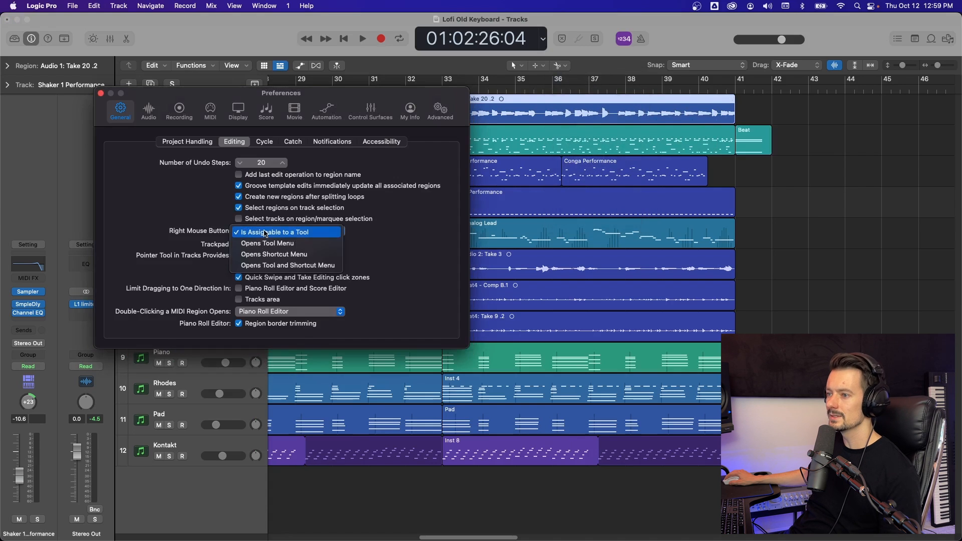
pyautogui.click(283, 265)
# Test the combined tool and shortcut menu in the tracks area by switching to the Solo Tool, the Pencil Tool and back to the Pointer Tool
pyautogui.rightClick(790, 190)
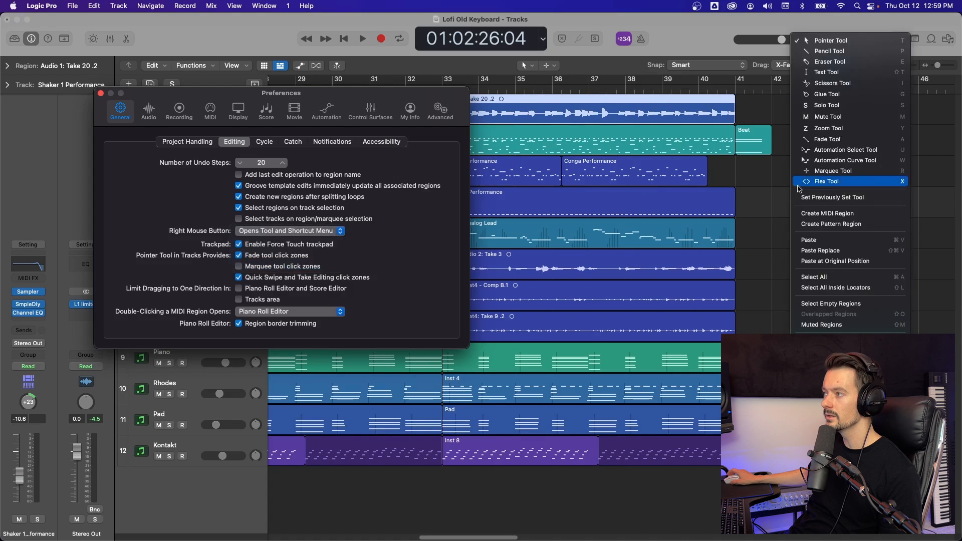
pyautogui.click(827, 105)
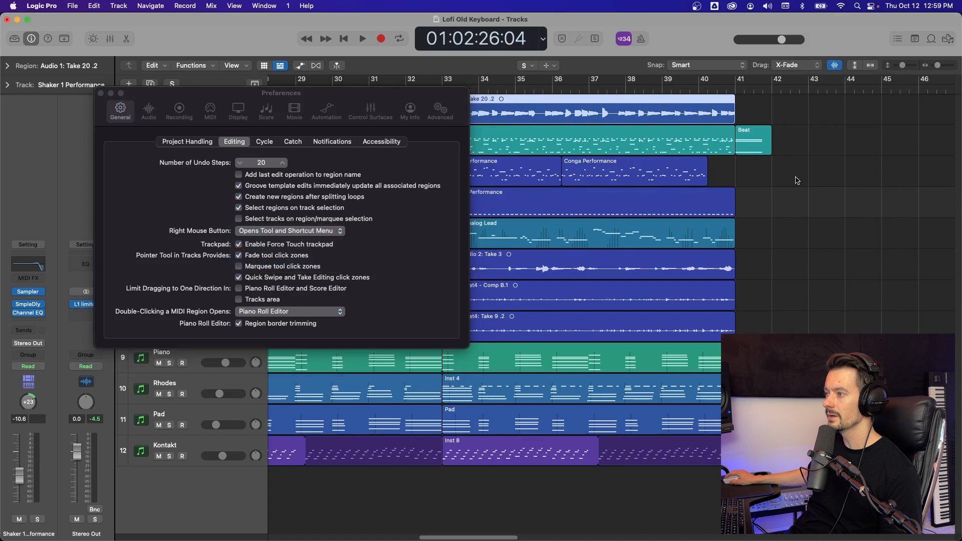
pyautogui.rightClick(822, 180)
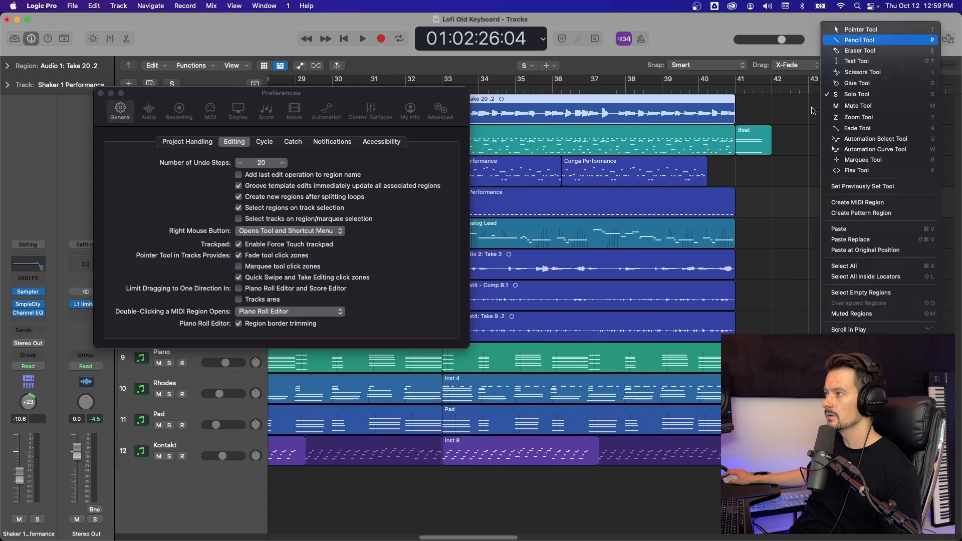
pyautogui.click(861, 40)
pyautogui.rightClick(770, 227)
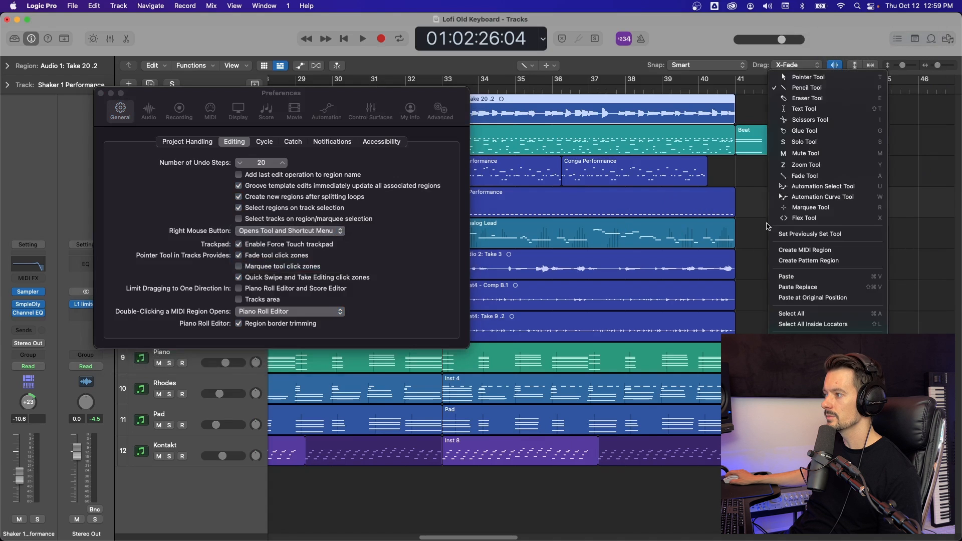
pyautogui.click(809, 84)
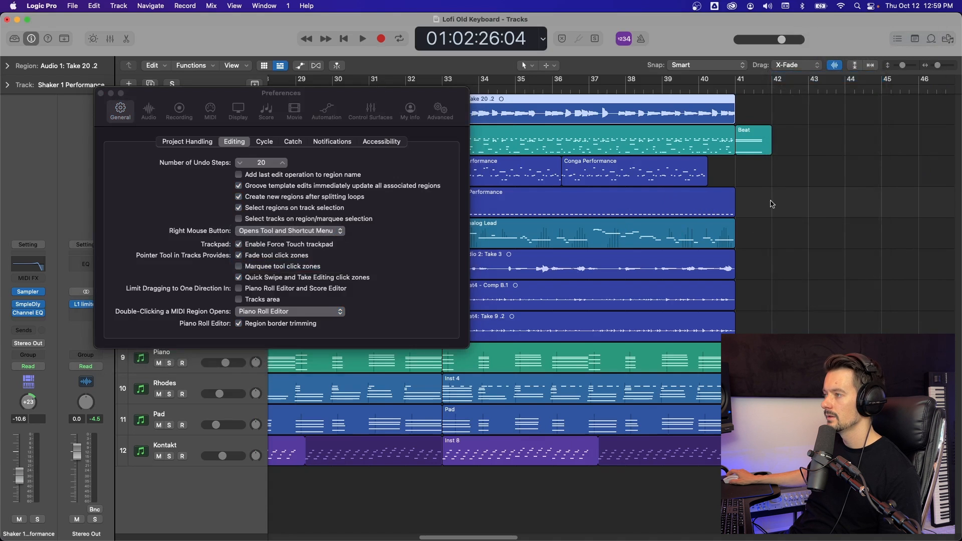
# Set the Right Mouse Button preference to Opens Shortcut Menu and check the resulting menu in the tracks area and the tool choices
pyautogui.rightClick(780, 200)
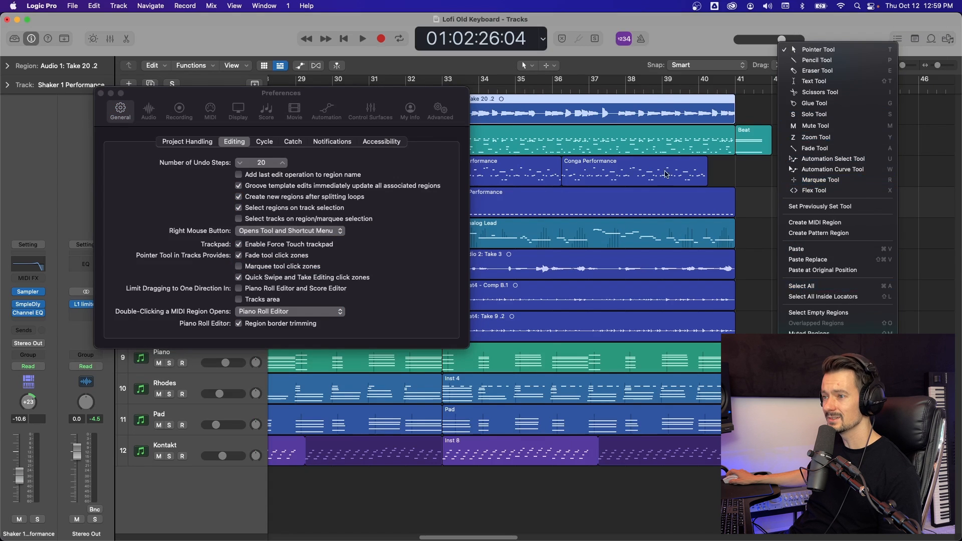
pyautogui.click(360, 206)
pyautogui.click(306, 231)
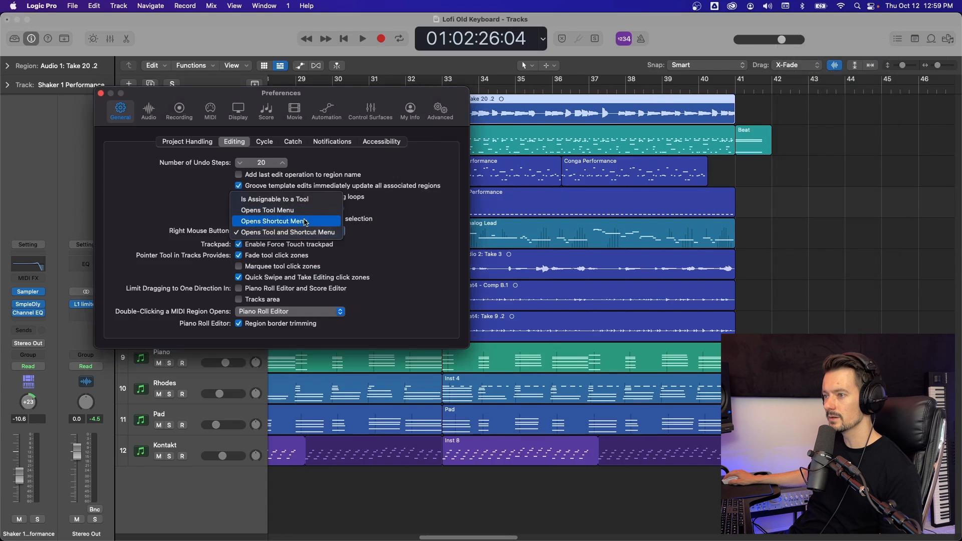
pyautogui.click(306, 221)
pyautogui.rightClick(800, 164)
pyautogui.click(800, 160)
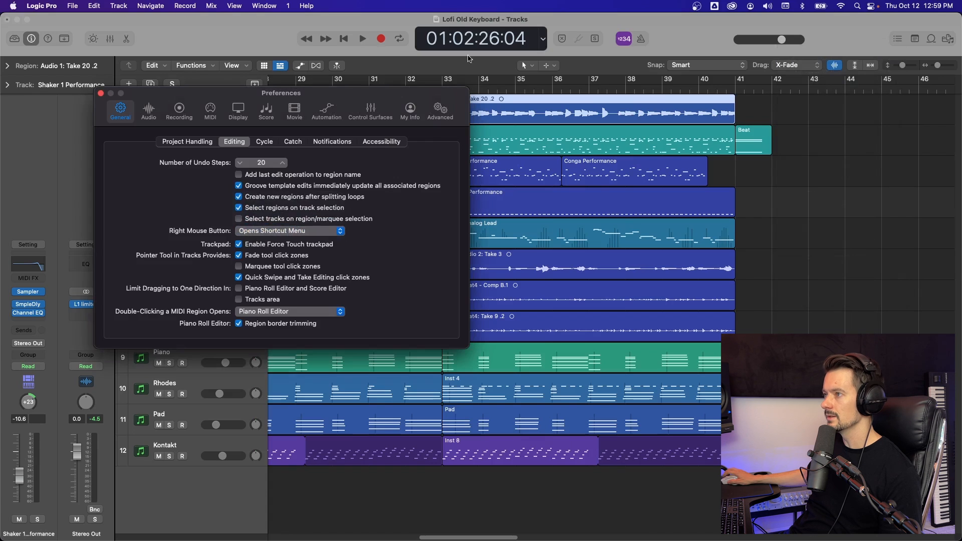
pyautogui.click(535, 66)
pyautogui.click(580, 70)
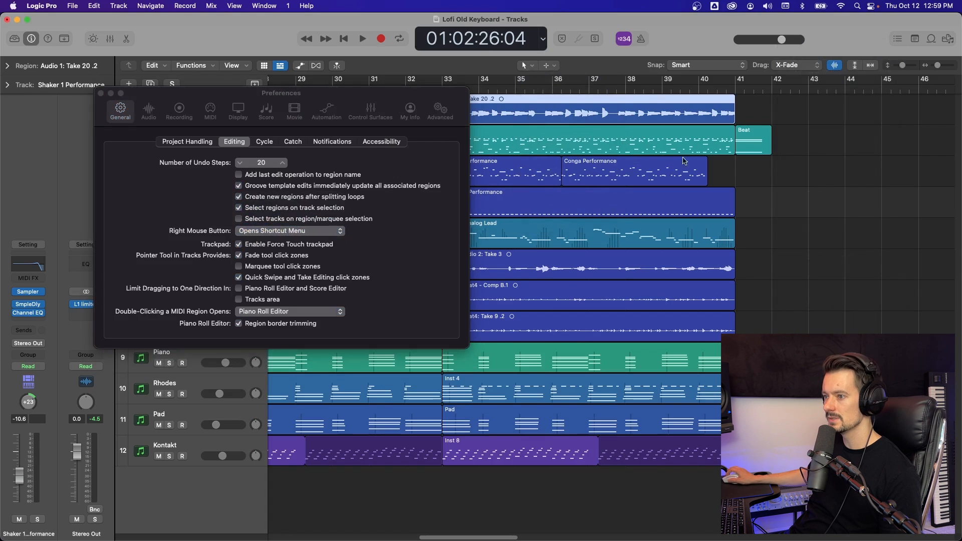
# Turn off Fade tool click zones and test the Pointer Tool at the upper corner of the Audio 1 region's end near bar 41
pyautogui.click(240, 245)
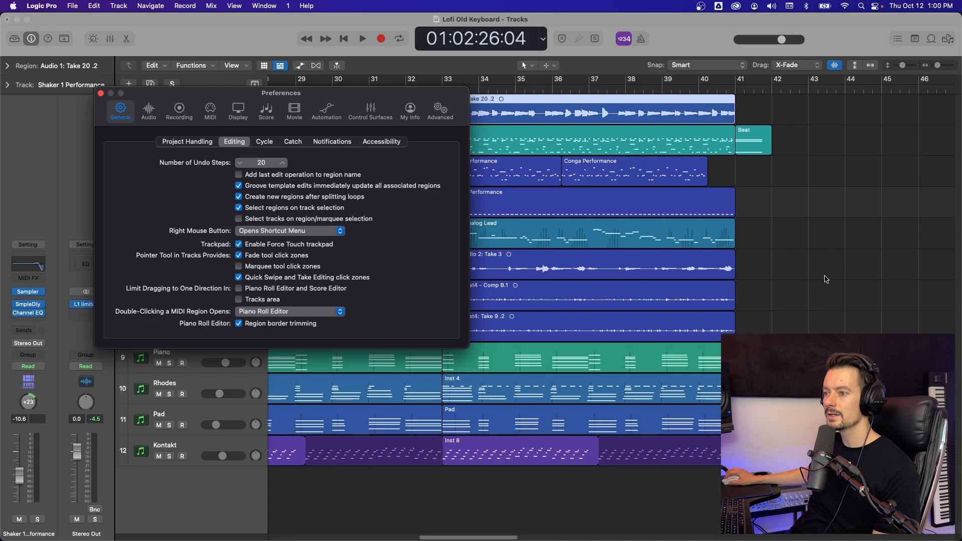
pyautogui.click(776, 269)
pyautogui.hscroll(-3, 776, 270)
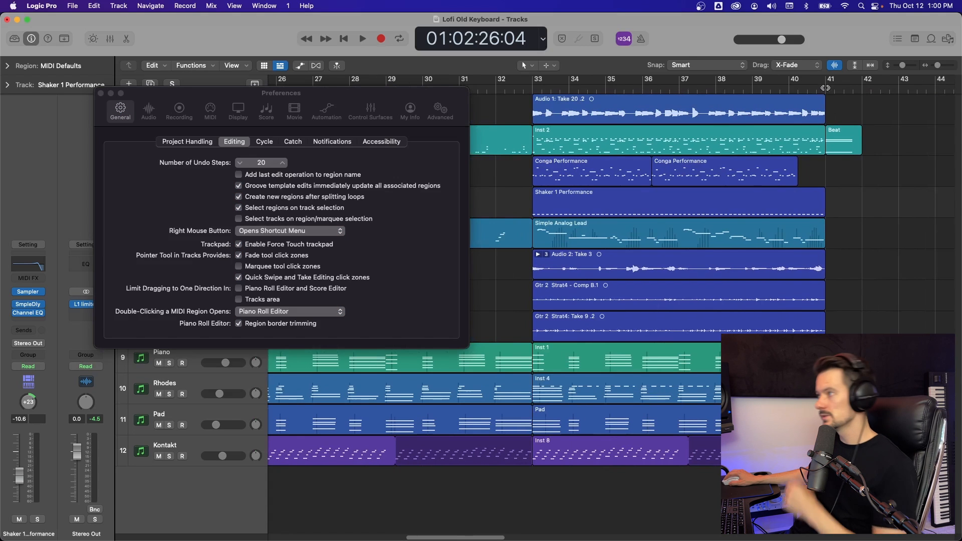
pyautogui.click(239, 255)
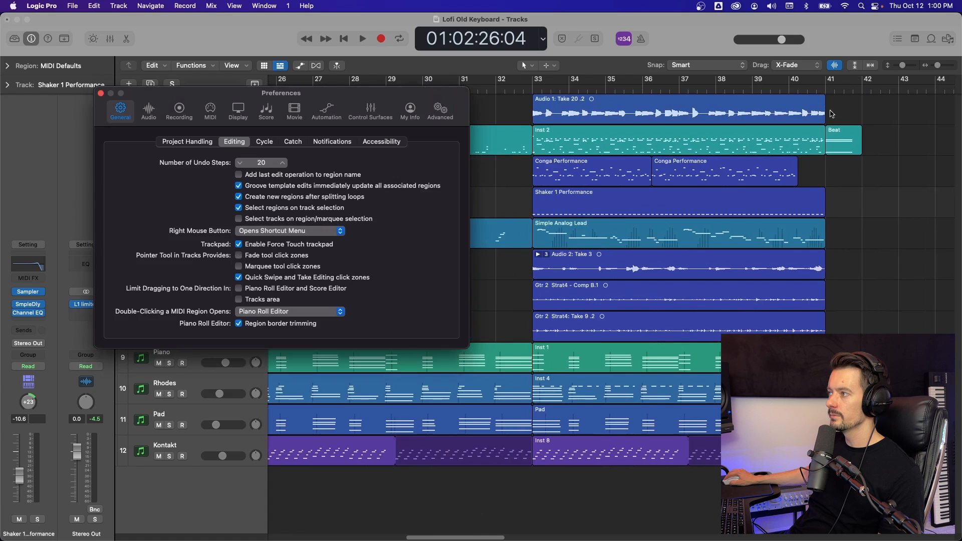
pyautogui.click(830, 115)
pyautogui.click(822, 99)
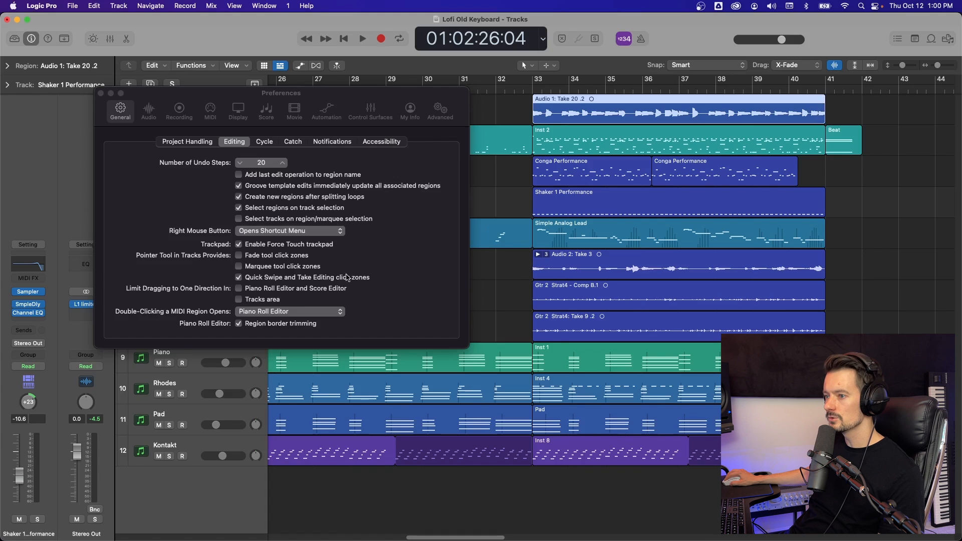
# Test the Pointer Tool on the Audio 1 region with Fade and Marquee tool click zones enabled and Quick Swipe and Take Editing zones disabled
pyautogui.click(238, 277)
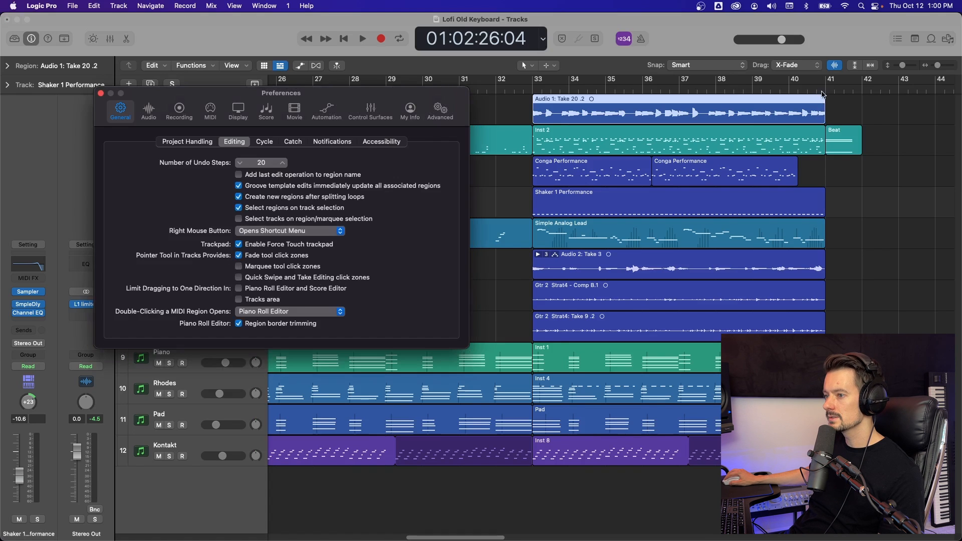
pyautogui.click(832, 102)
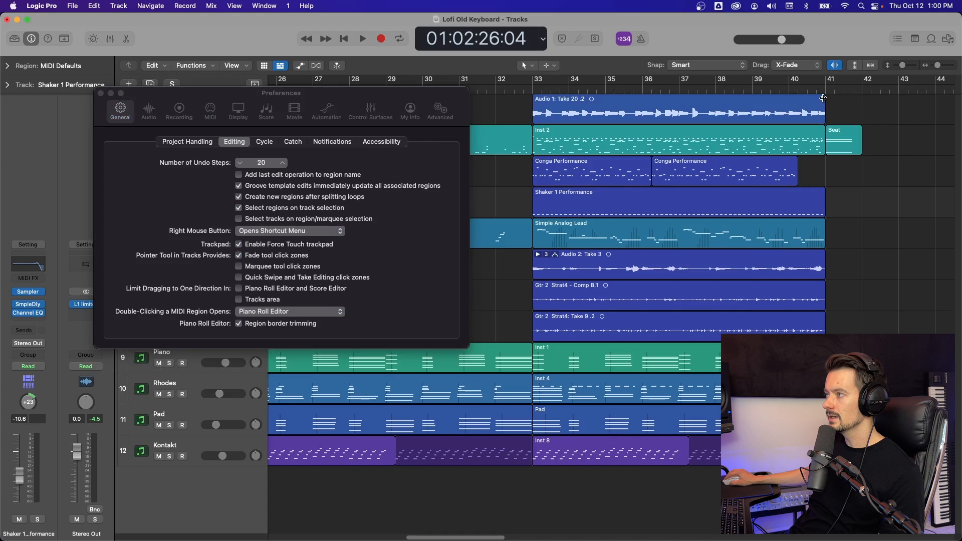
pyautogui.click(823, 98)
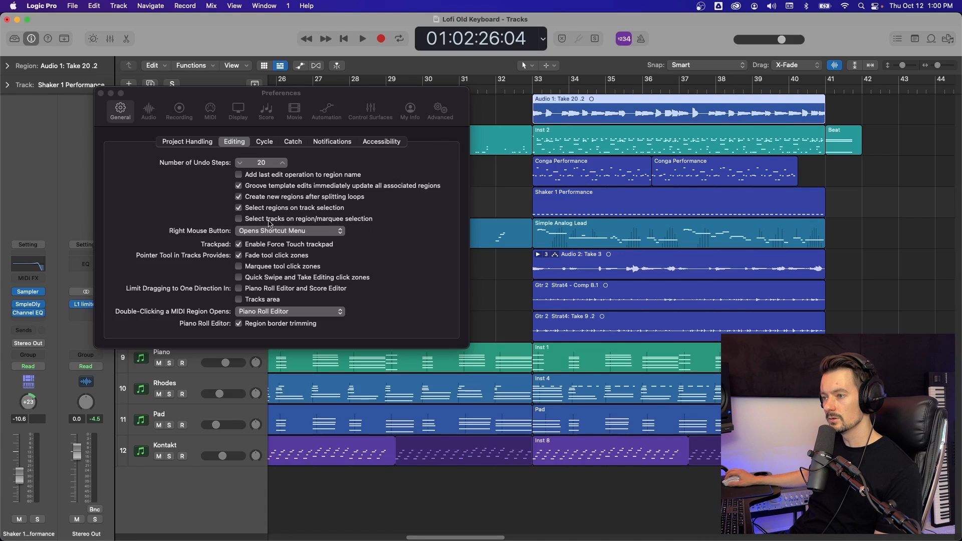
pyautogui.click(239, 266)
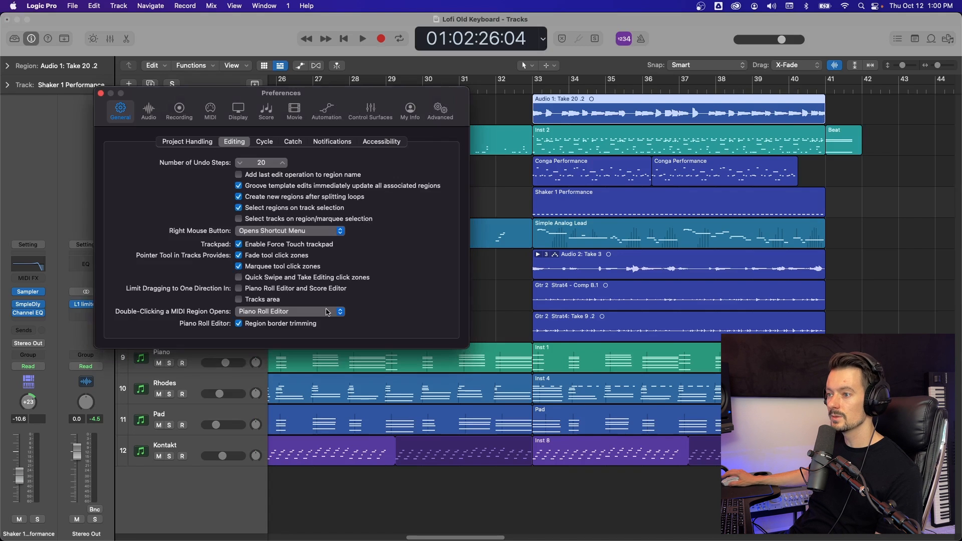
pyautogui.click(733, 119)
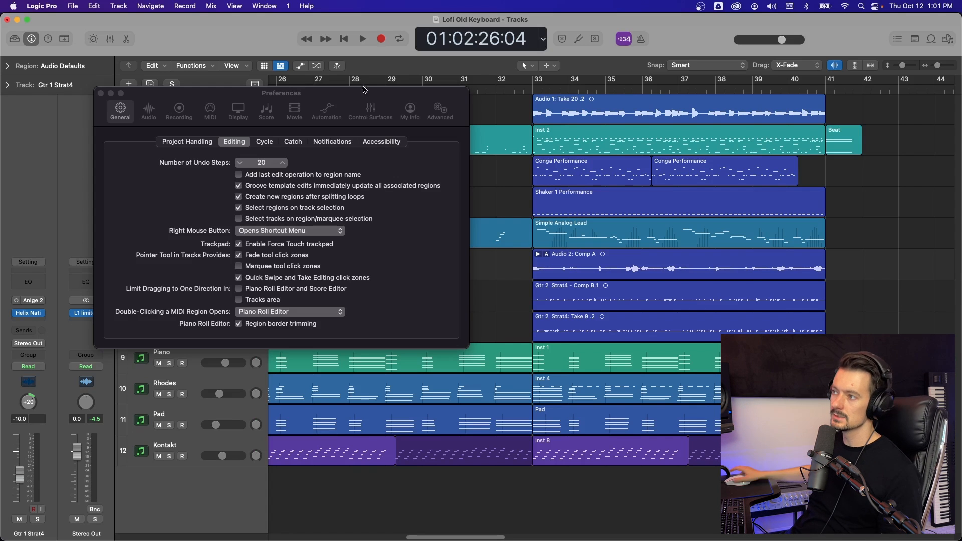
# Test dragging the short Beat region at bar 41 with one-direction limiting in the Tracks area switched on and off again
pyautogui.moveTo(841, 126); pyautogui.dragTo(823, 148)
pyautogui.click(243, 301)
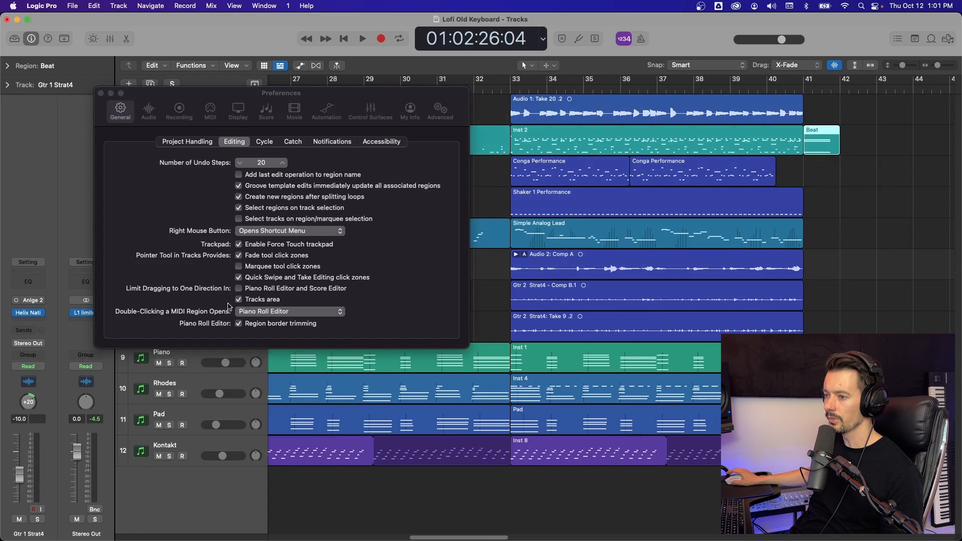
pyautogui.click(238, 300)
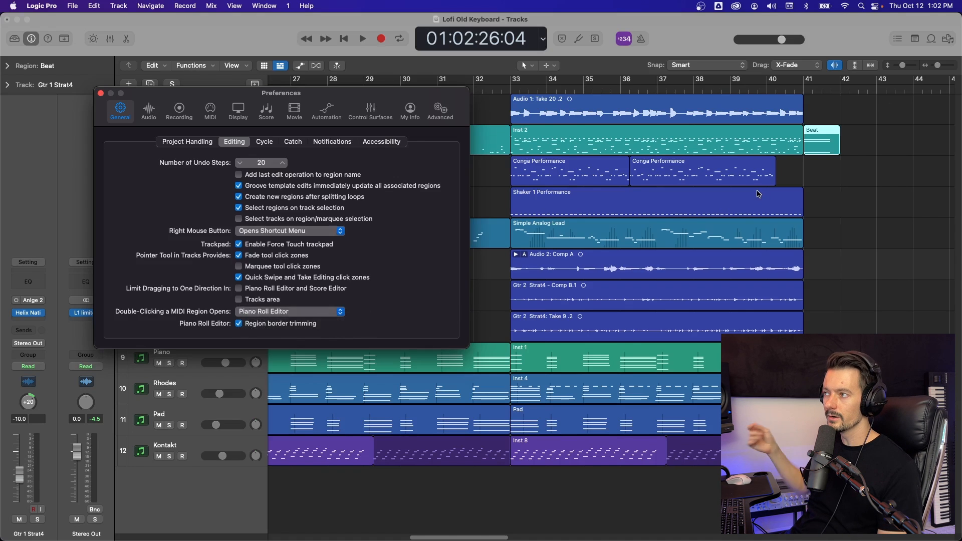
pyautogui.moveTo(813, 145)
pyautogui.mouseDown()
pyautogui.moveTo(864, 216)
pyautogui.moveTo(876, 156)
pyautogui.moveTo(815, 150)
pyautogui.mouseUp()
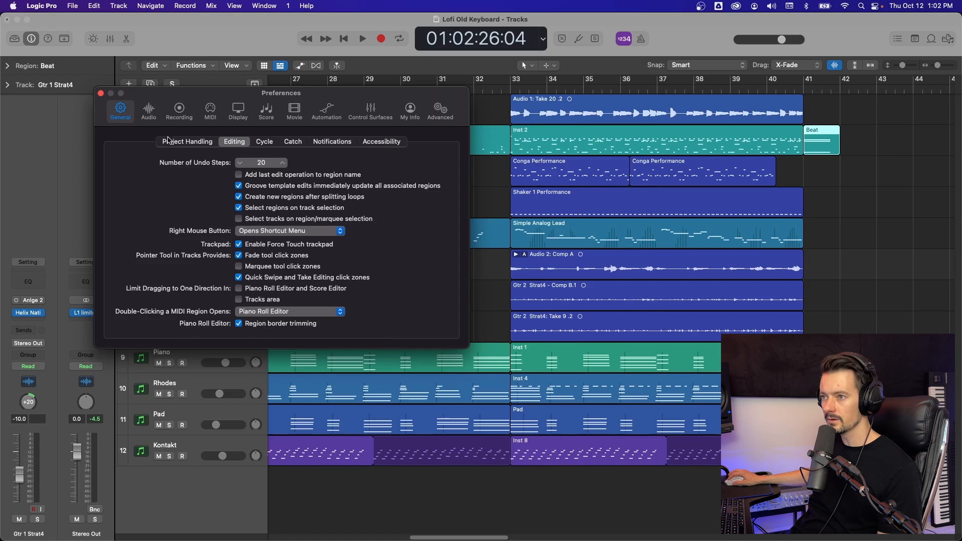
# Review the General preferences for Cycle, Catch, Notifications and Accessibility
pyautogui.click(264, 141)
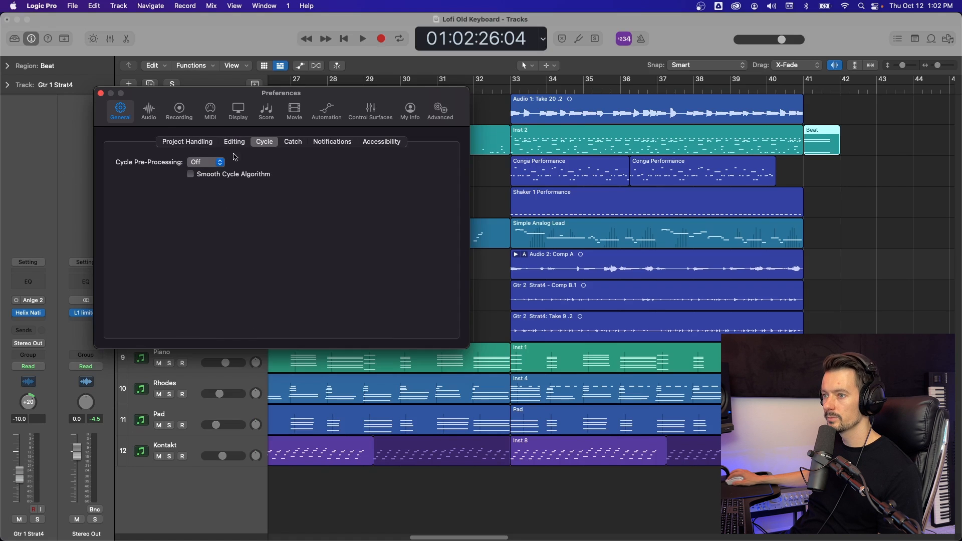
pyautogui.click(290, 143)
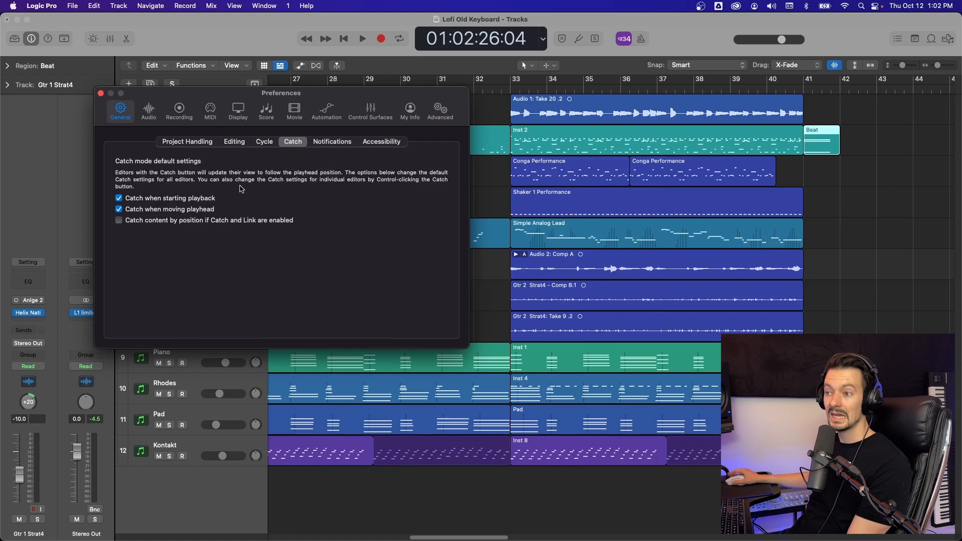
pyautogui.click(324, 142)
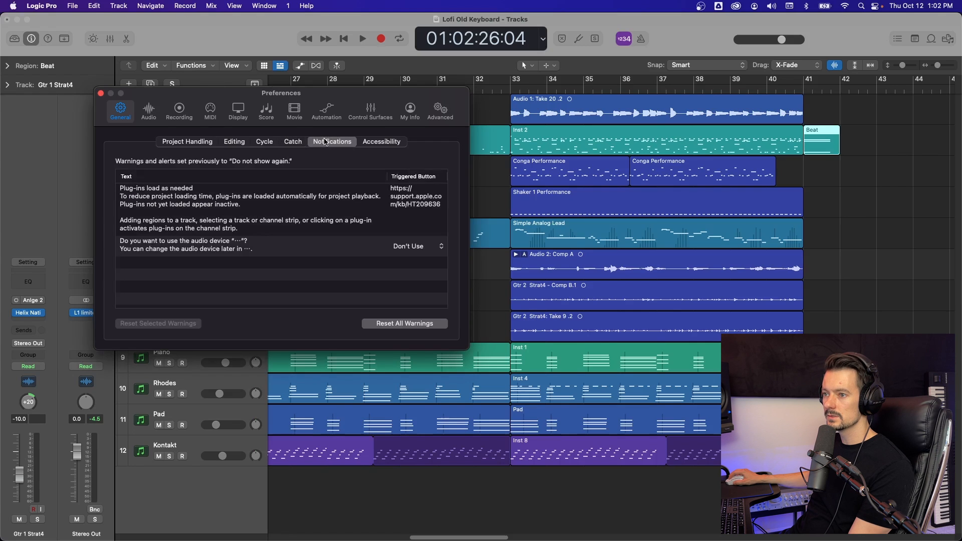
pyautogui.click(398, 145)
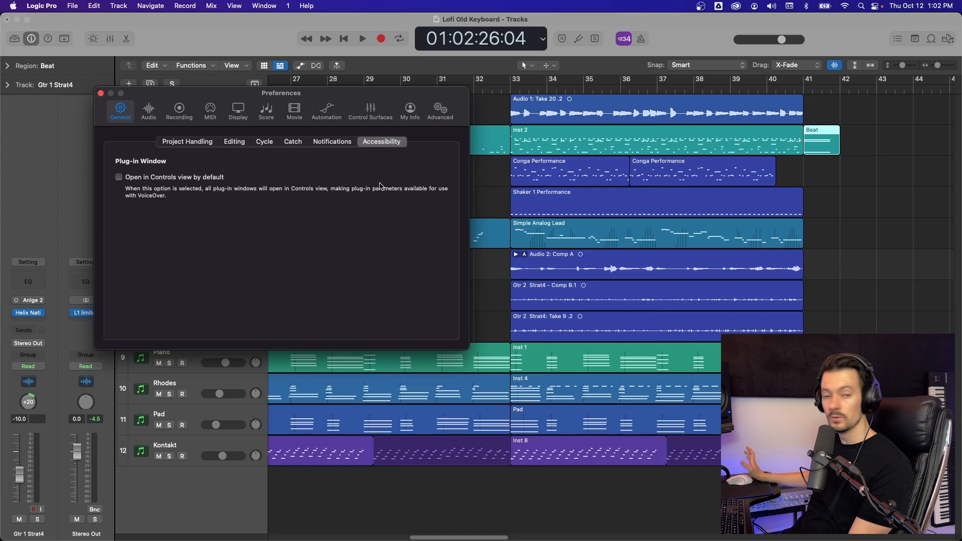
# Open the Audio device preferences and review the available output devices, input devices and I/O buffer sizes
pyautogui.click(148, 110)
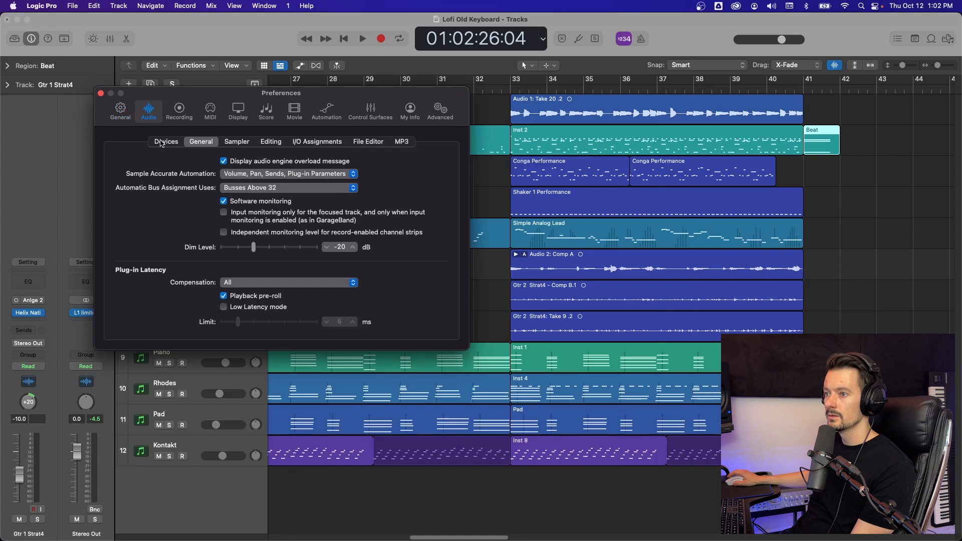
pyautogui.click(160, 143)
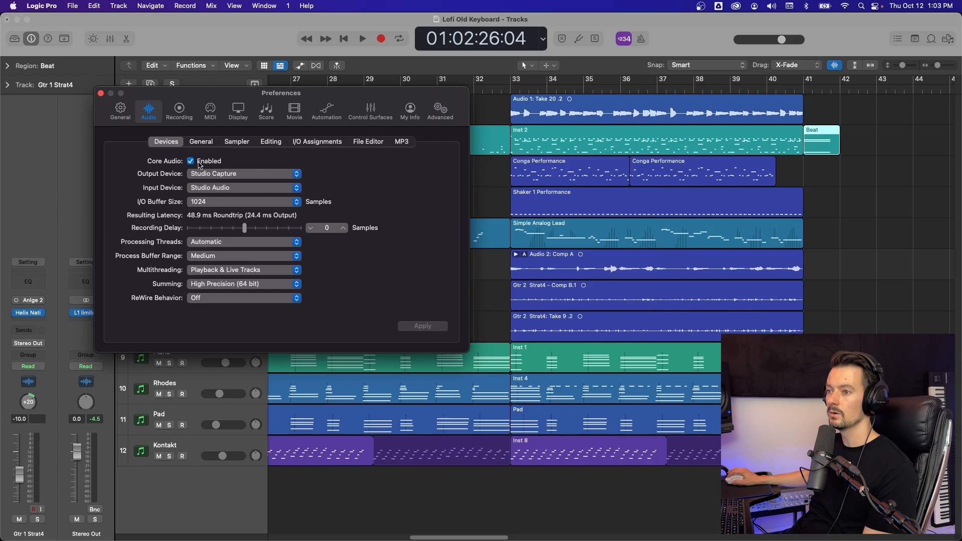
pyautogui.click(239, 173)
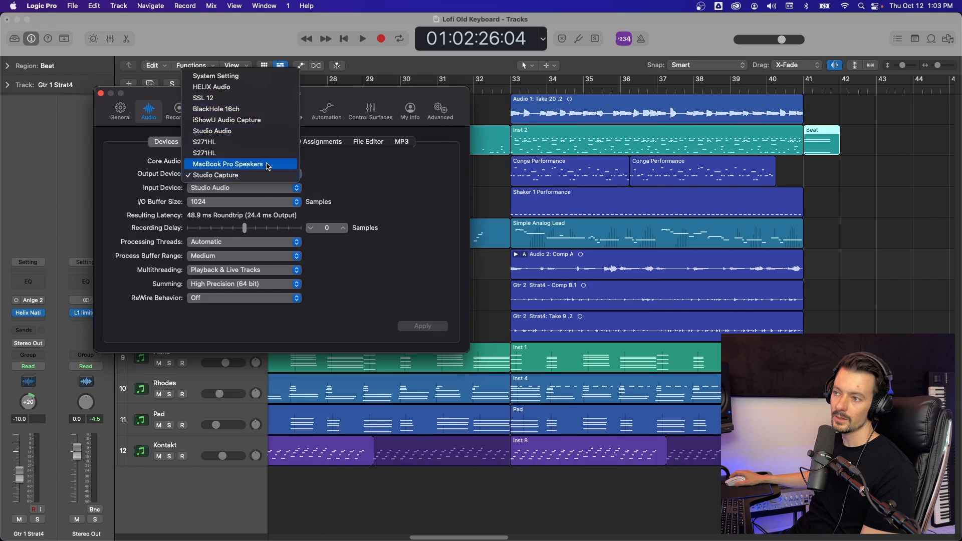
pyautogui.click(261, 175)
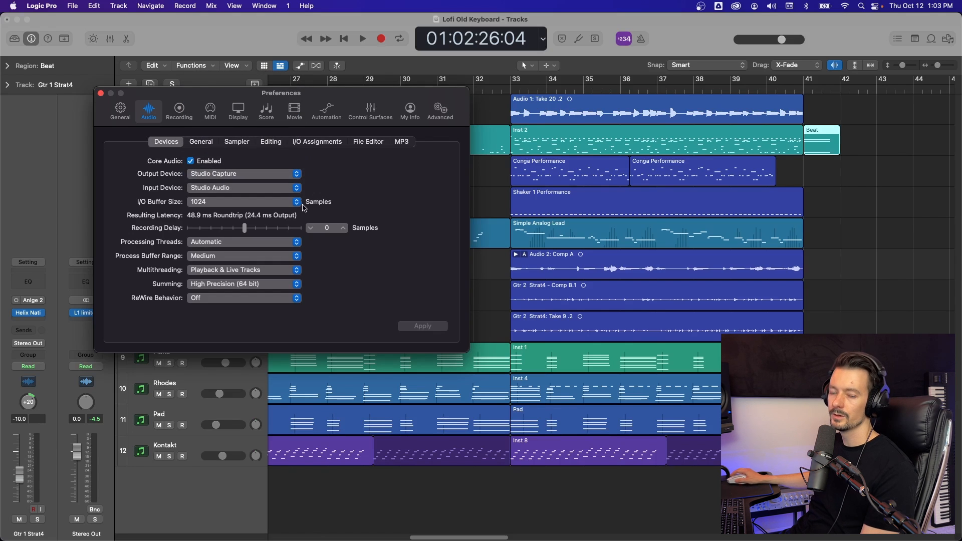
pyautogui.click(288, 188)
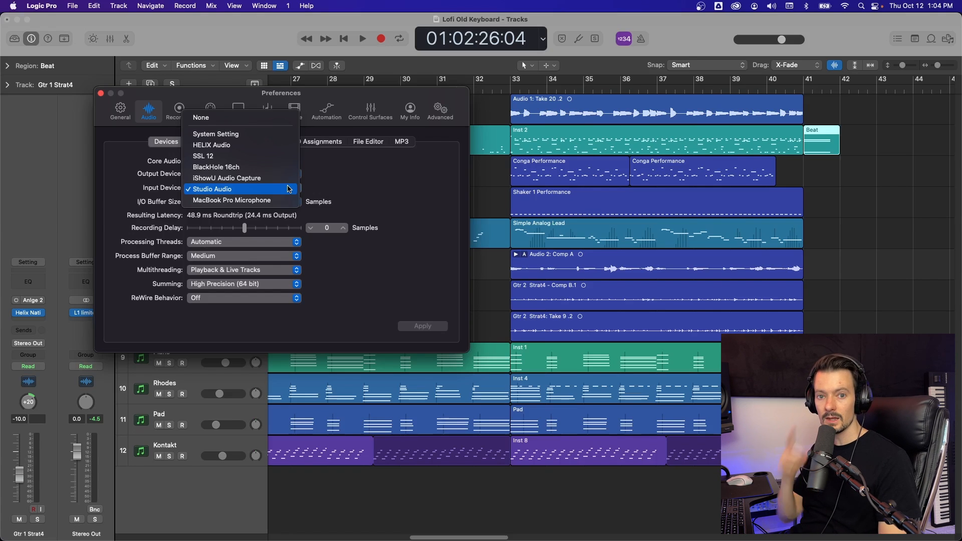
pyautogui.click(372, 173)
pyautogui.click(239, 202)
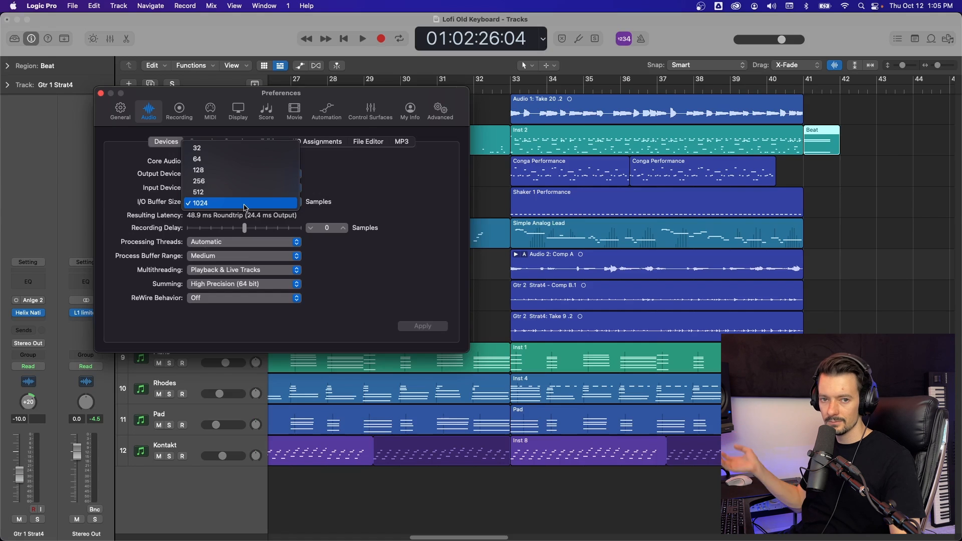
pyautogui.click(350, 192)
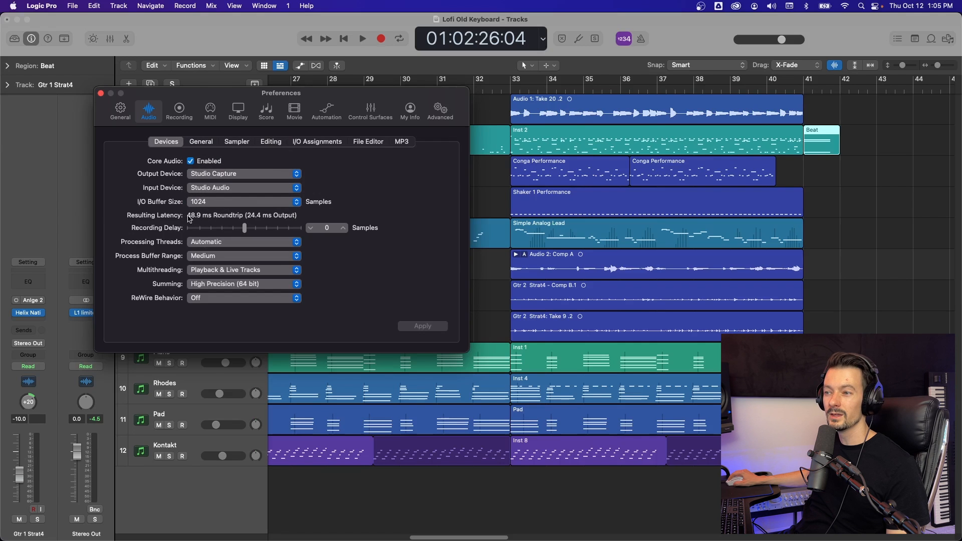
# Set the I/O buffer size to 64 samples to compare the latency and restore it to 1024
pyautogui.click(215, 201)
pyautogui.click(237, 159)
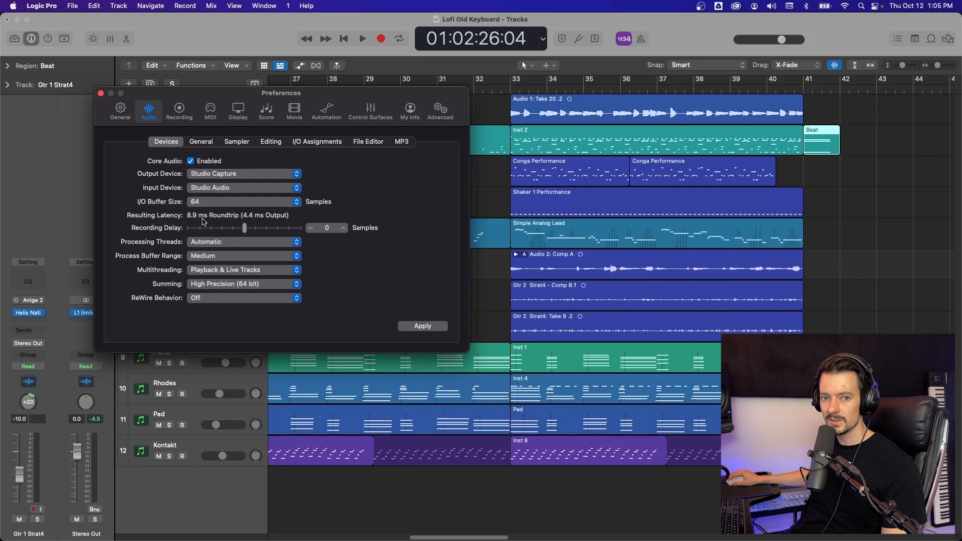
pyautogui.click(208, 201)
pyautogui.click(227, 247)
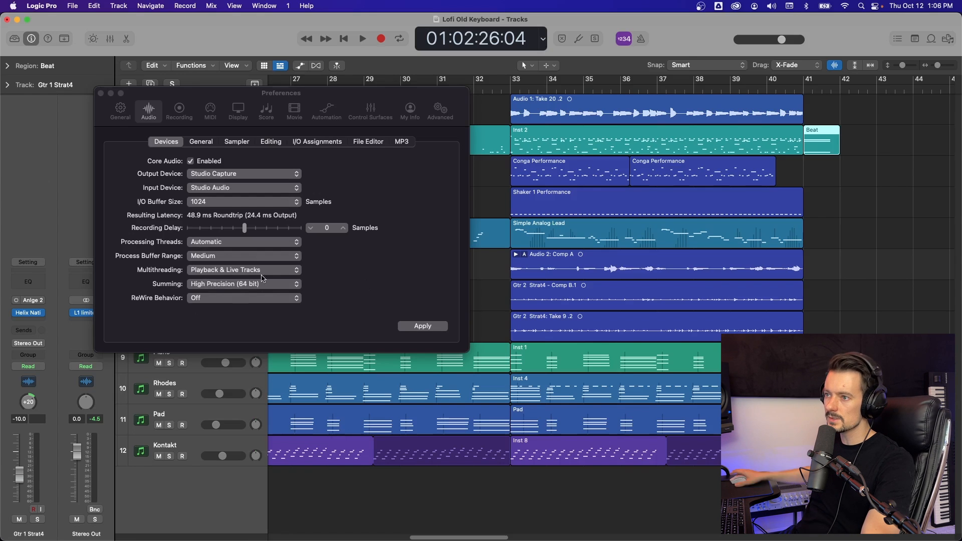
# Open the general Audio preferences and review the Sample Accurate Automation options, keeping Volume, Pan, Sends, Plug-in Parameters
pyautogui.click(201, 141)
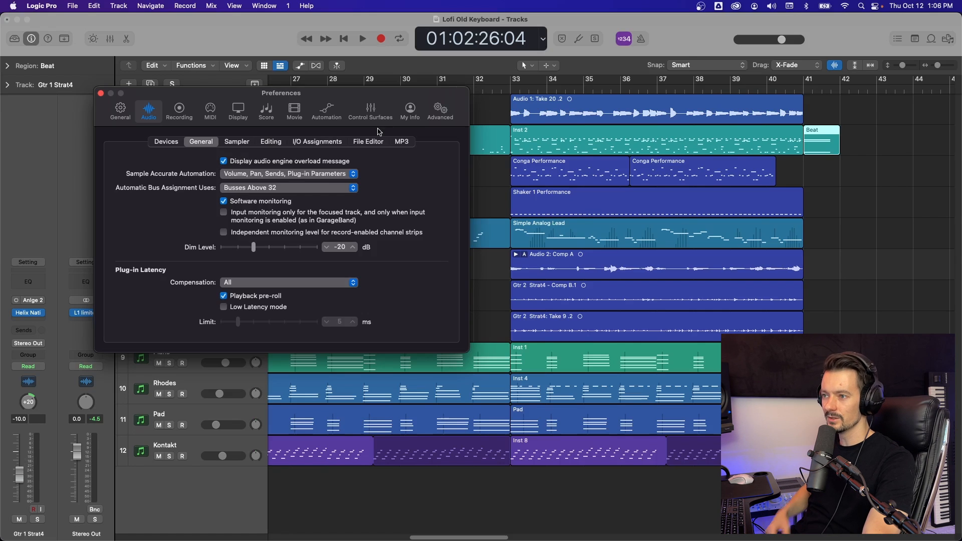
pyautogui.click(331, 173)
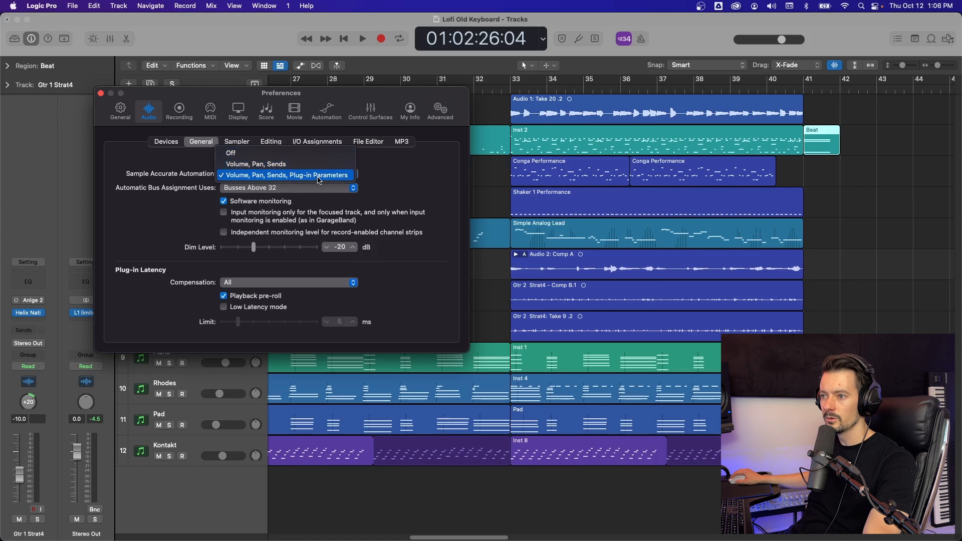
pyautogui.click(263, 175)
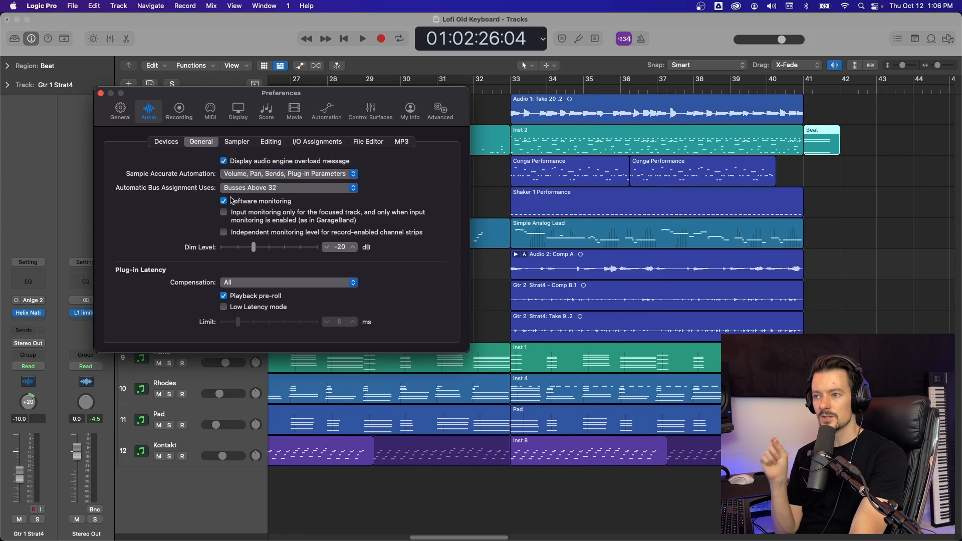
# Create a new software instrument track below Gtr 1 Strat4 and open the Library for it
pyautogui.click(41, 38)
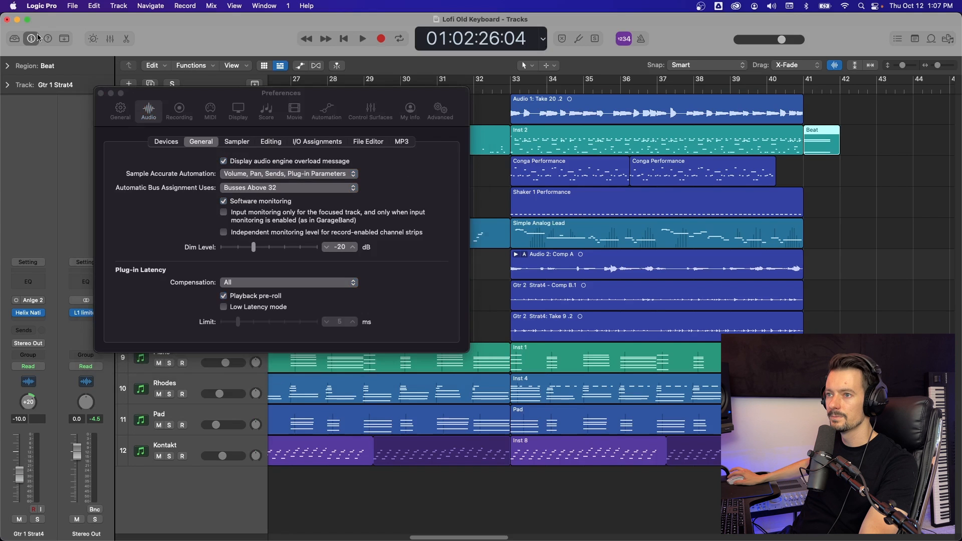
pyautogui.moveTo(186, 100); pyautogui.dragTo(593, 94)
pyautogui.click(129, 84)
pyautogui.click(381, 184)
pyautogui.click(635, 382)
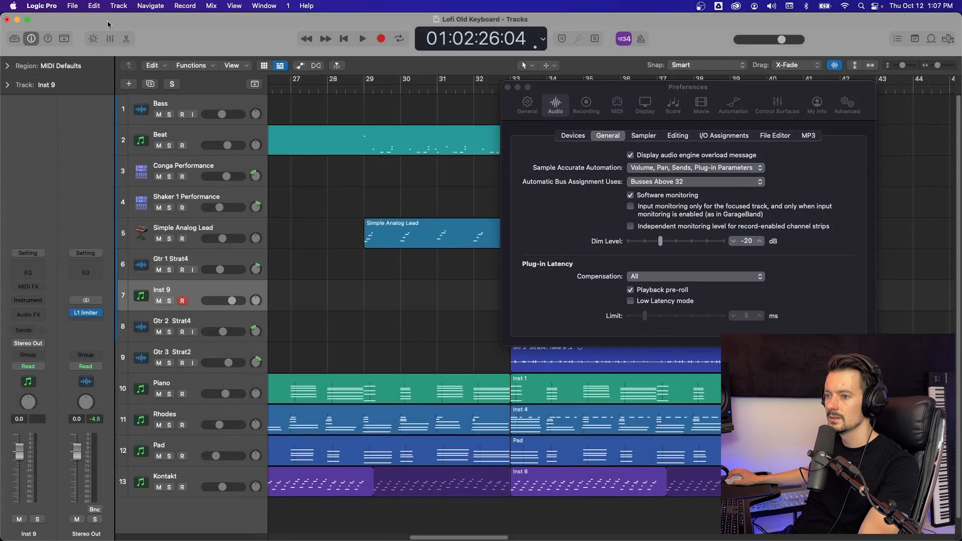
pyautogui.click(14, 39)
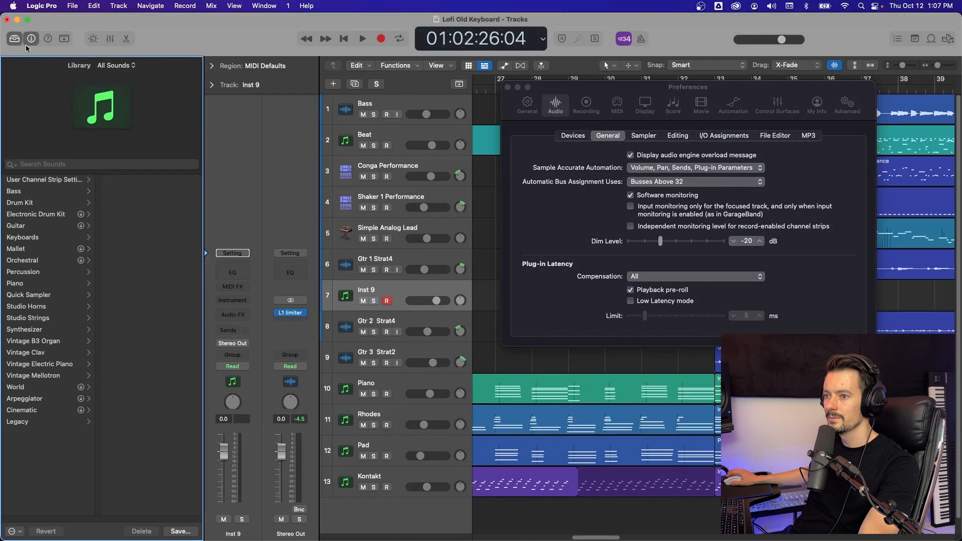
# Load the Glockenspiel patch from the Library onto the new software instrument track and bring up the mixer
pyautogui.click(27, 318)
pyautogui.click(131, 189)
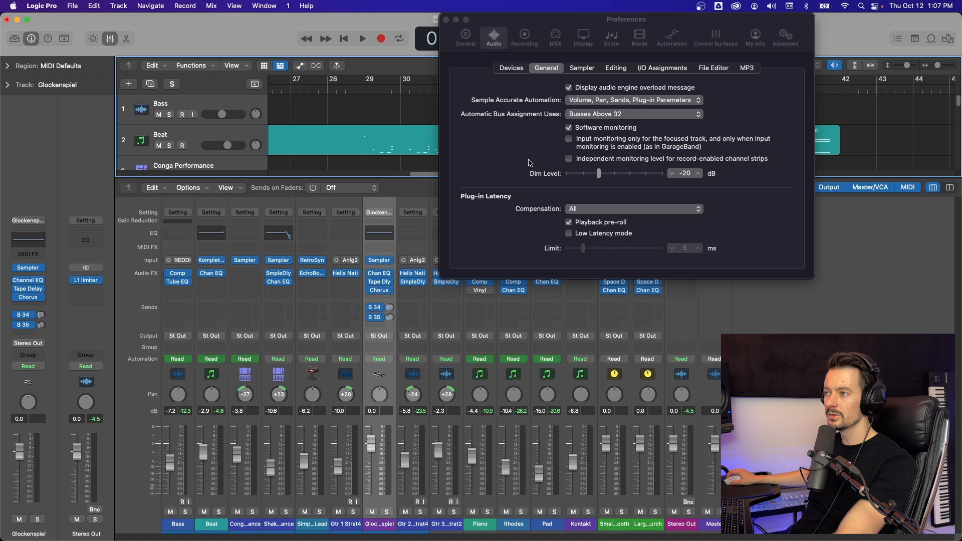
# Review the Automatic Bus Assignment options, keeping Busses Above 32, and inspect the bus ranges available for the Glockenspiel's Bus 34 send
pyautogui.click(596, 116)
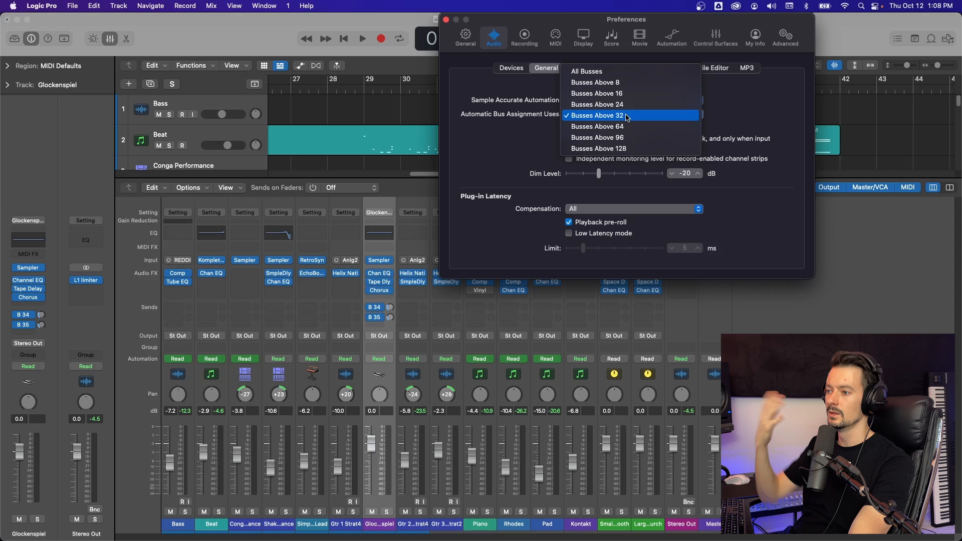
pyautogui.click(925, 134)
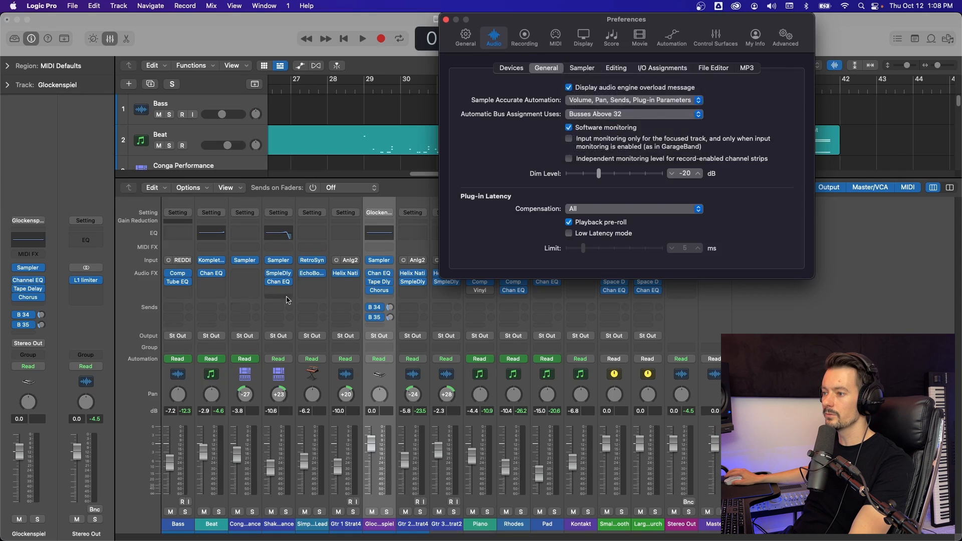
pyautogui.click(379, 311)
pyautogui.moveTo(476, 393)
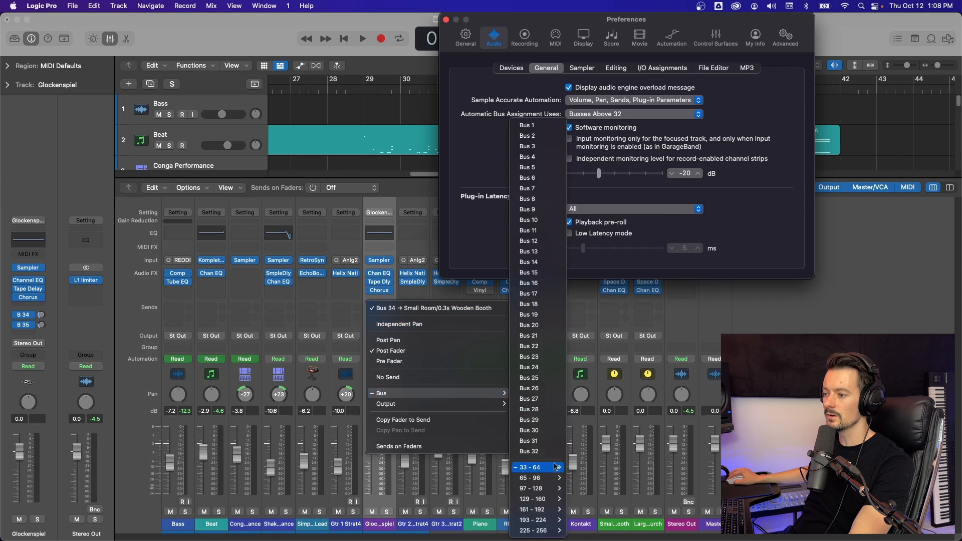
pyautogui.moveTo(551, 471)
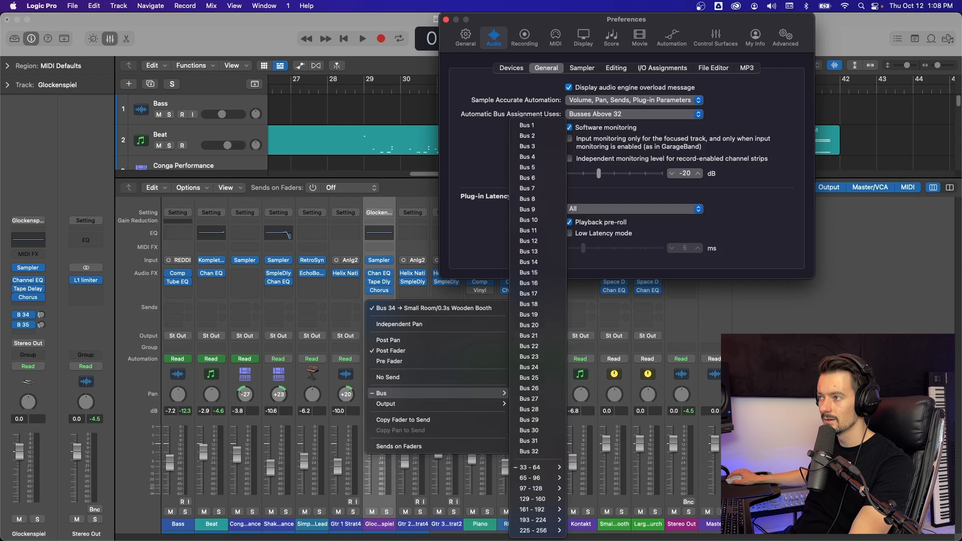
pyautogui.press('Escape')
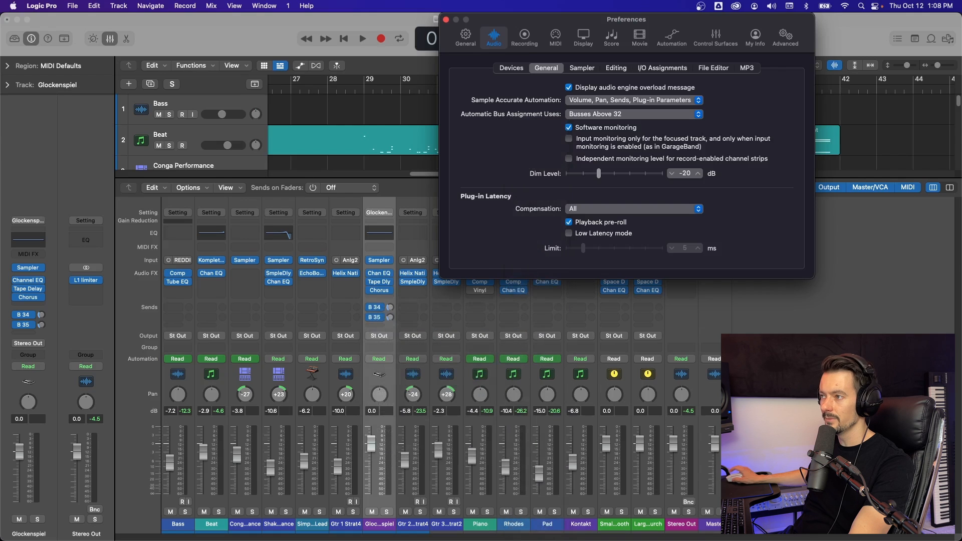
# Hide the mixer and reposition the Preferences window while reviewing the software monitoring and input monitoring options
pyautogui.click(110, 38)
pyautogui.moveTo(755, 15); pyautogui.dragTo(390, 106)
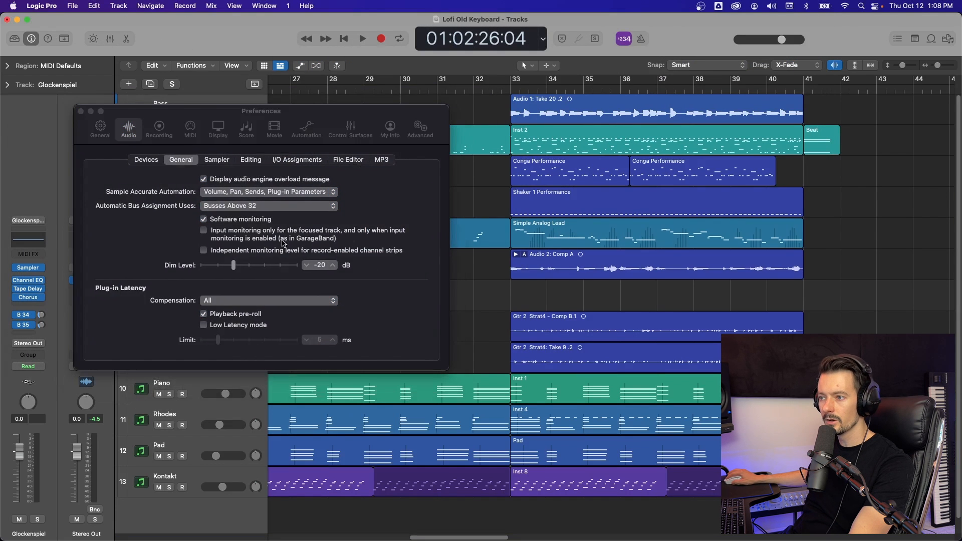
pyautogui.click(246, 231)
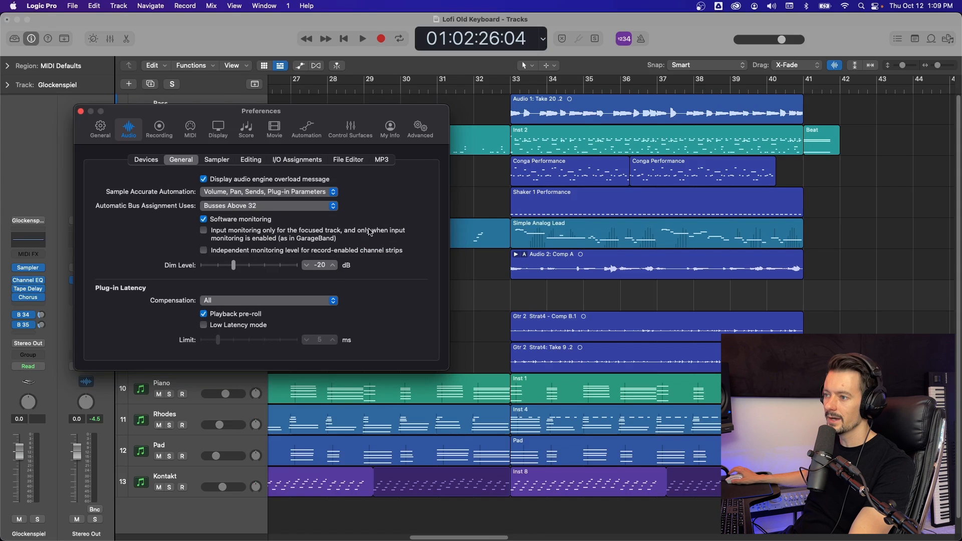
pyautogui.moveTo(325, 116); pyautogui.dragTo(441, 99)
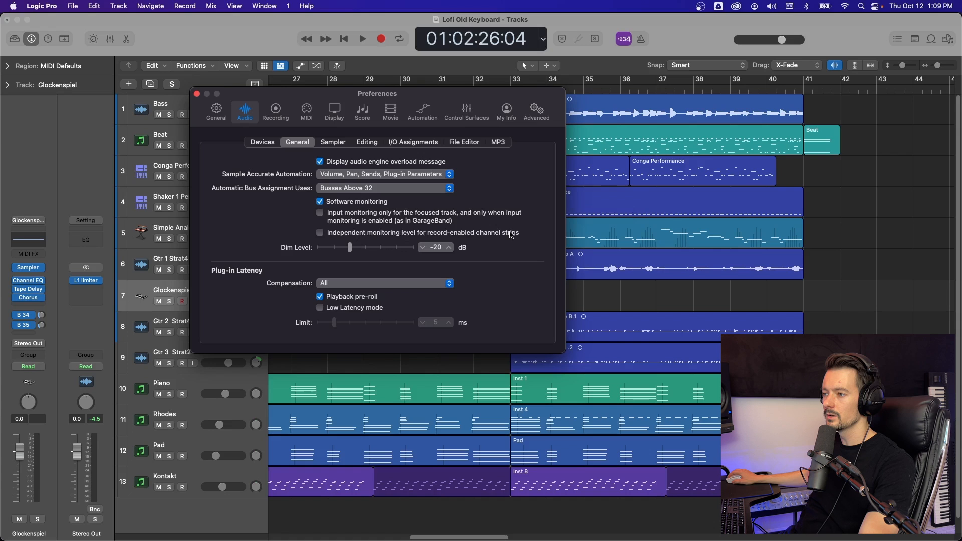
# Enable the independent monitoring level for record-enabled channel strips and toggle record enable on Gtr 2 Strat4 to compare its fader levels
pyautogui.click(320, 233)
pyautogui.moveTo(307, 93); pyautogui.dragTo(635, 177)
pyautogui.click(196, 323)
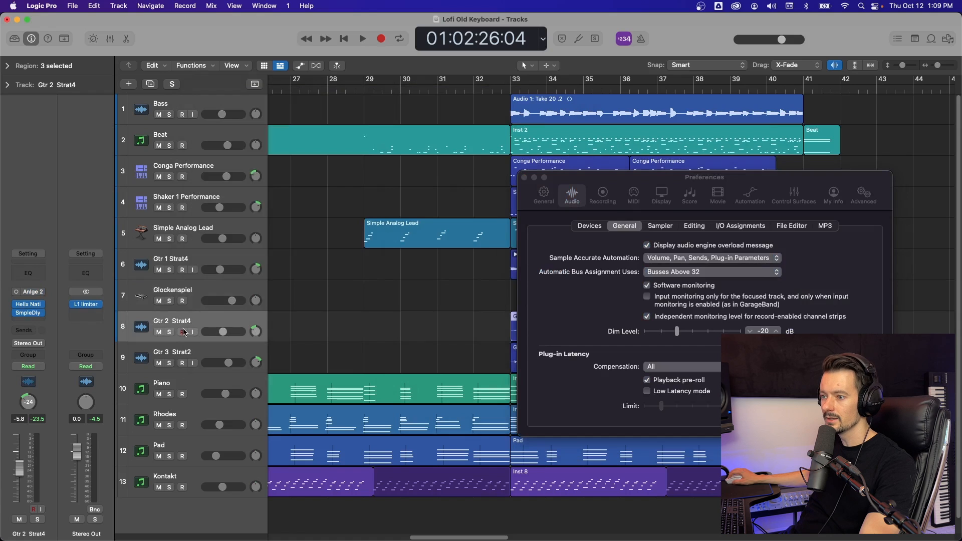
pyautogui.click(183, 332)
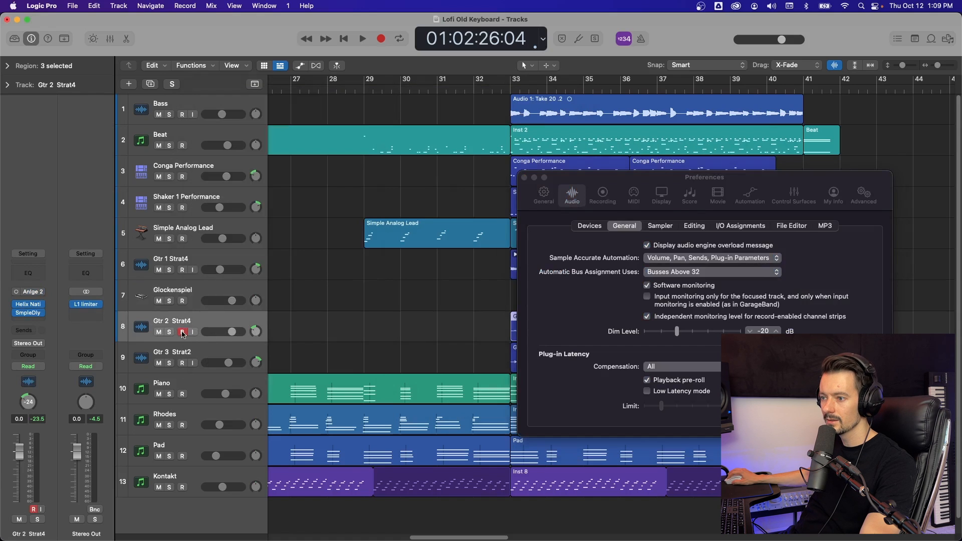
pyautogui.click(182, 332)
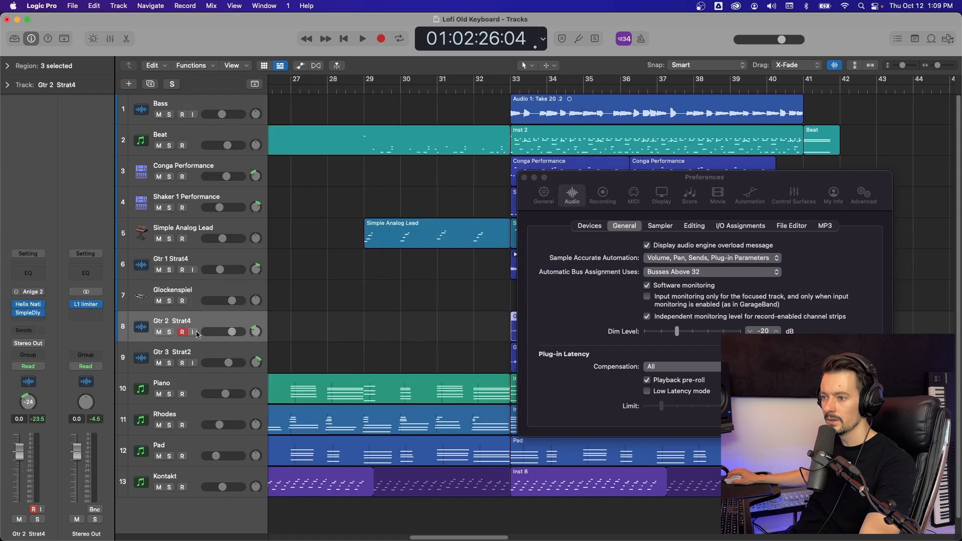
pyautogui.click(181, 333)
# Turn the independent monitoring level option off and back on, toggling record enable on Gtr 2 Strat4 to compare the behaviour
pyautogui.click(650, 319)
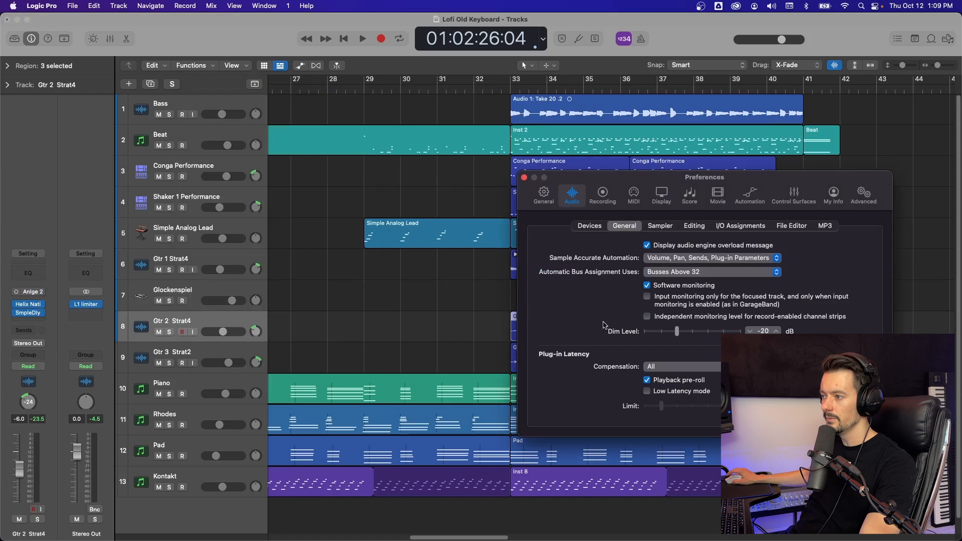
pyautogui.click(184, 333)
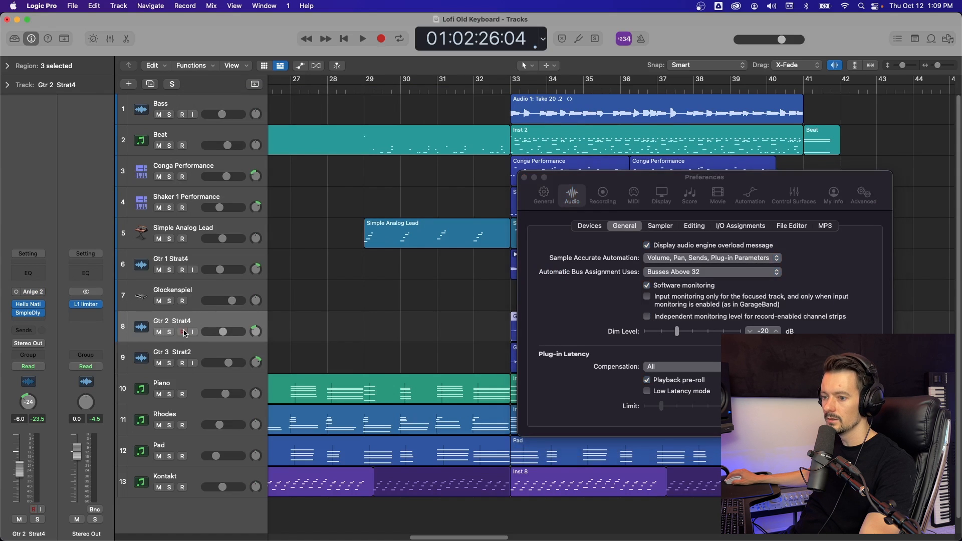
pyautogui.click(647, 317)
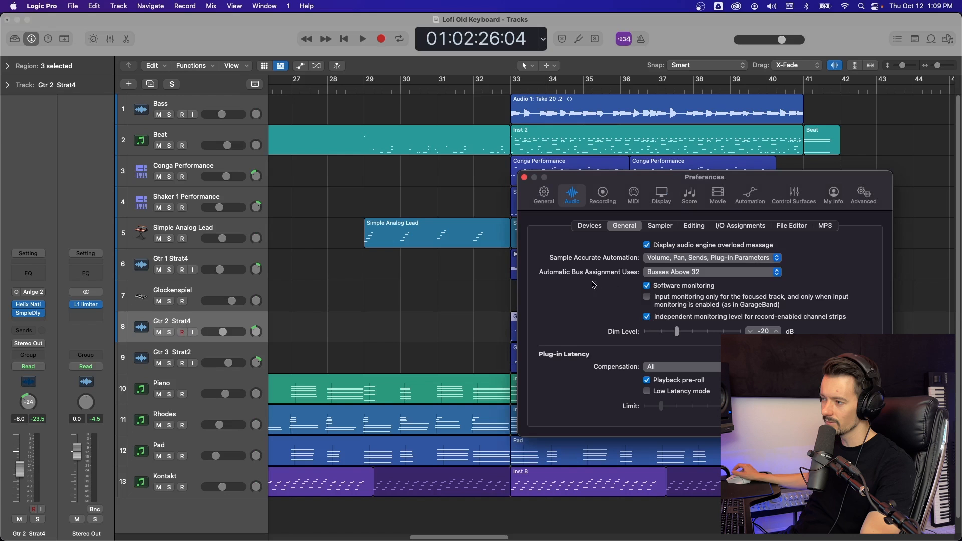
pyautogui.click(185, 333)
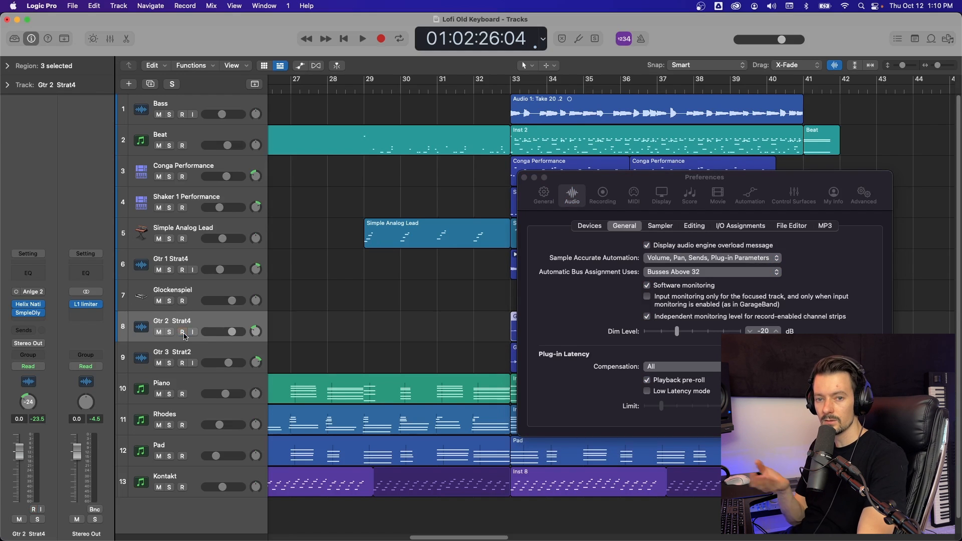
pyautogui.click(182, 333)
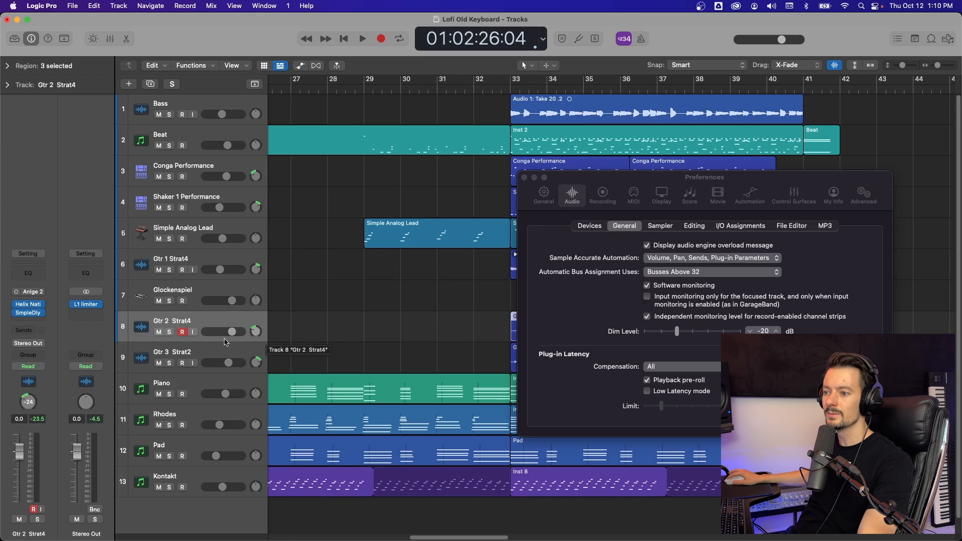
pyautogui.click(181, 333)
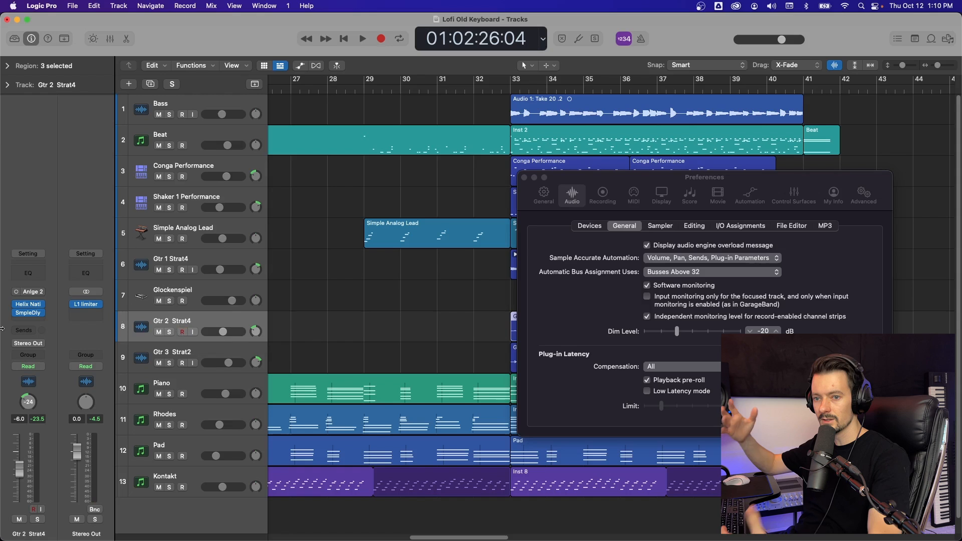
# Show the mixer and play the project from bar 33, toggling Dim on the Master channel to demonstrate the Dim Level setting
pyautogui.moveTo(827, 186); pyautogui.dragTo(500, 107)
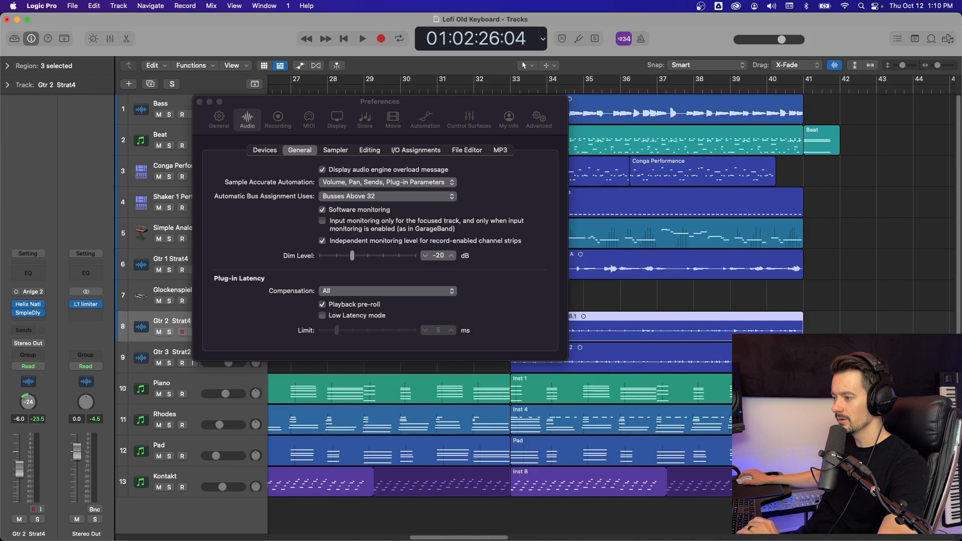
pyautogui.press('x')
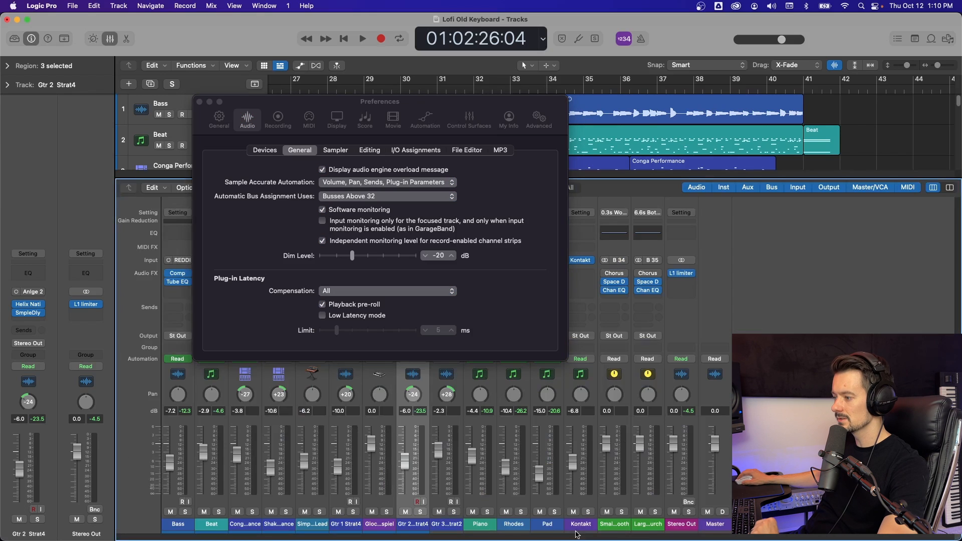
pyautogui.click(729, 351)
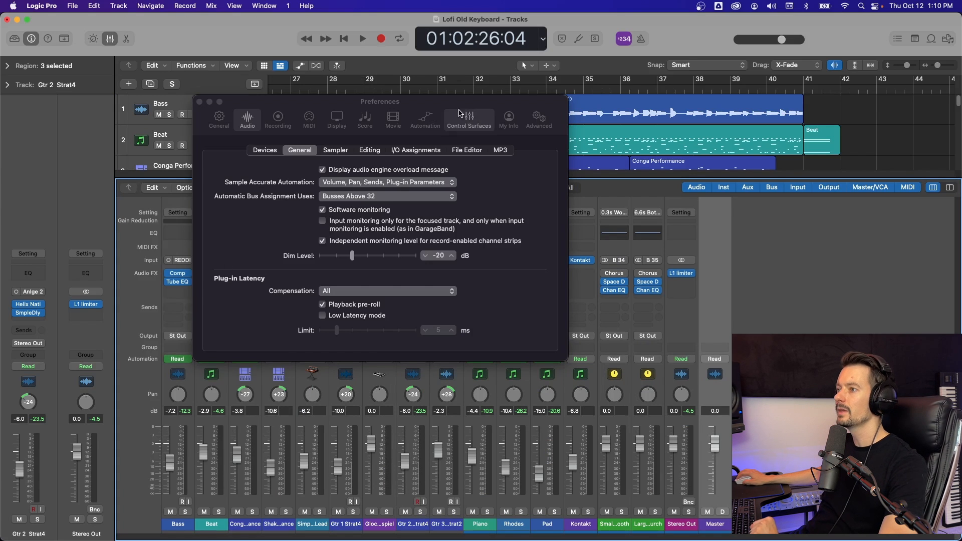
pyautogui.moveTo(451, 102); pyautogui.dragTo(367, 119)
pyautogui.click(510, 89)
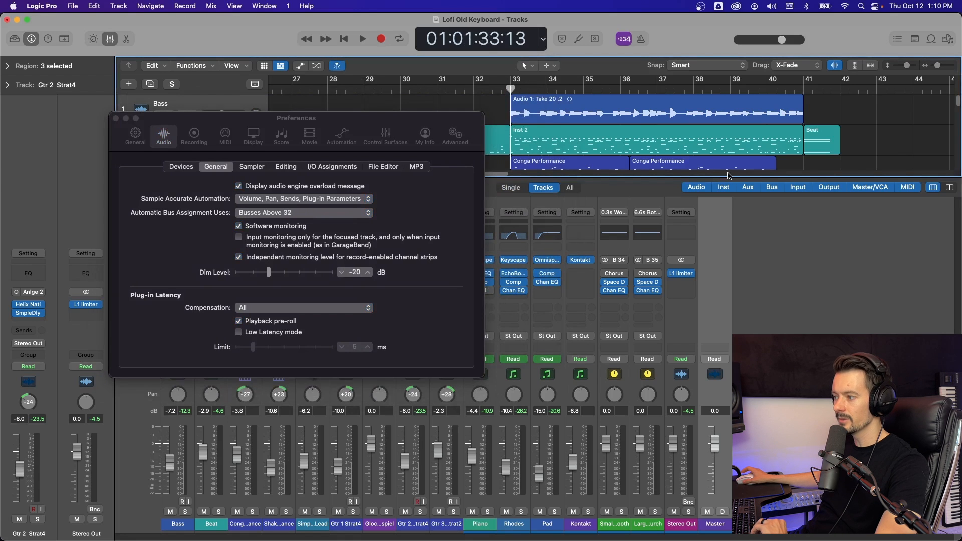
pyautogui.press('space')
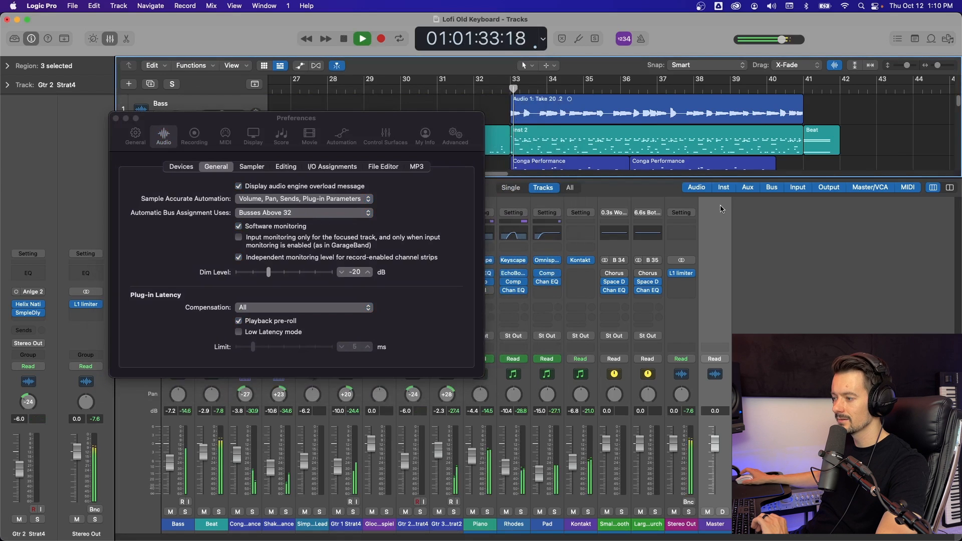
pyautogui.click(723, 512)
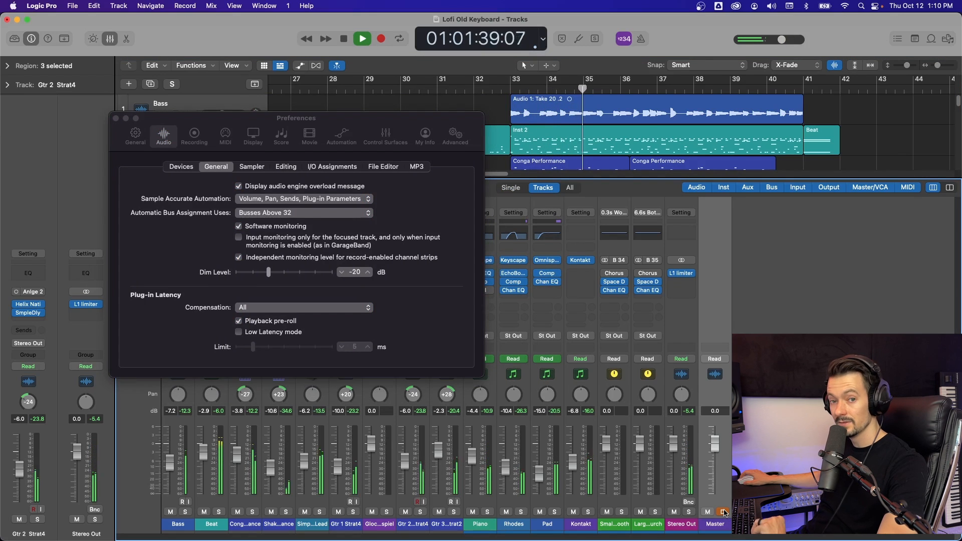
pyautogui.press('space')
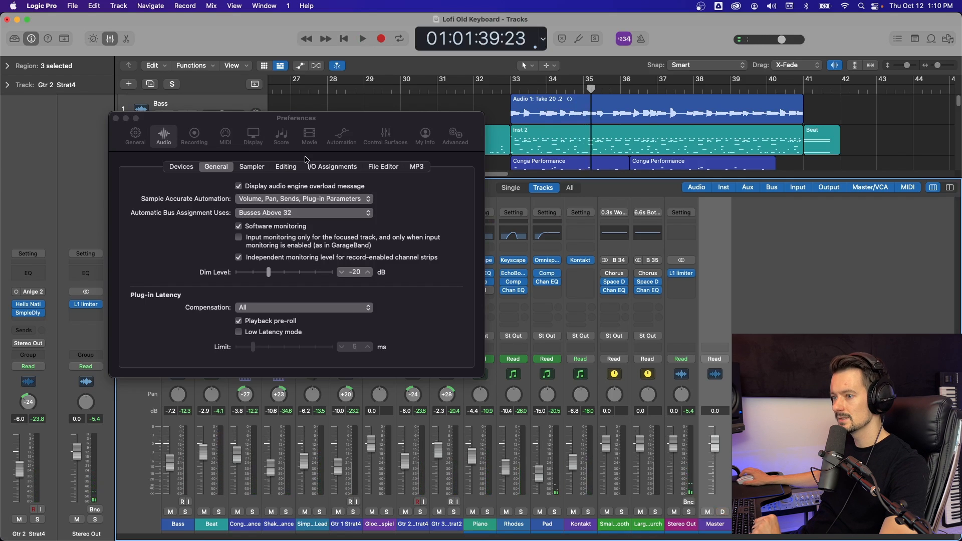
# Review the plug-in latency Compensation options, keeping All, and look through the Sampler's Misc and Virtual Memory preferences
pyautogui.click(201, 311)
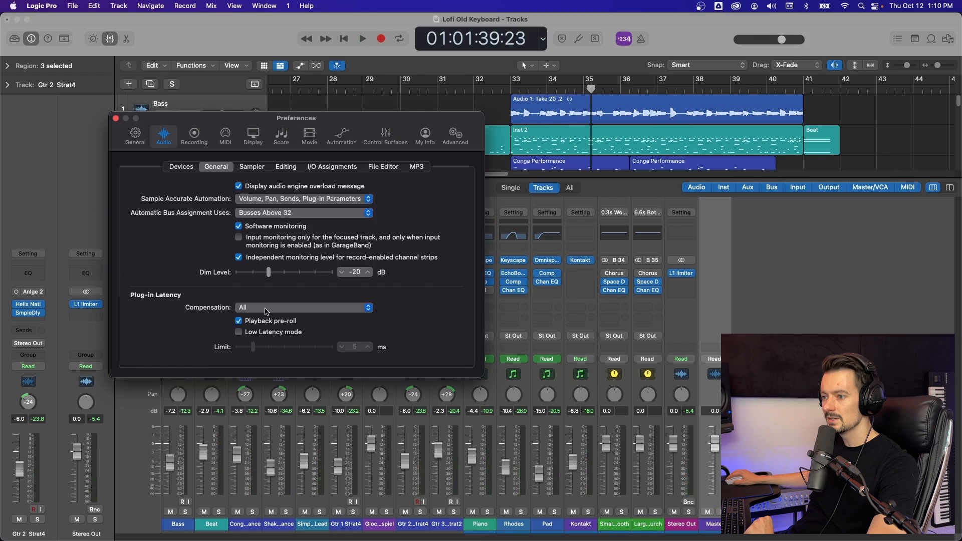
pyautogui.click(281, 310)
pyautogui.click(414, 312)
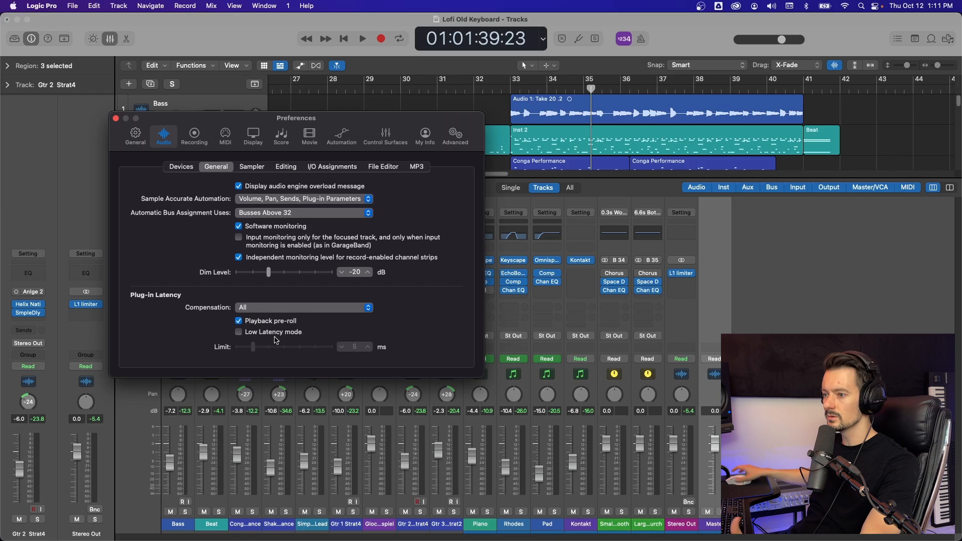
pyautogui.click(259, 166)
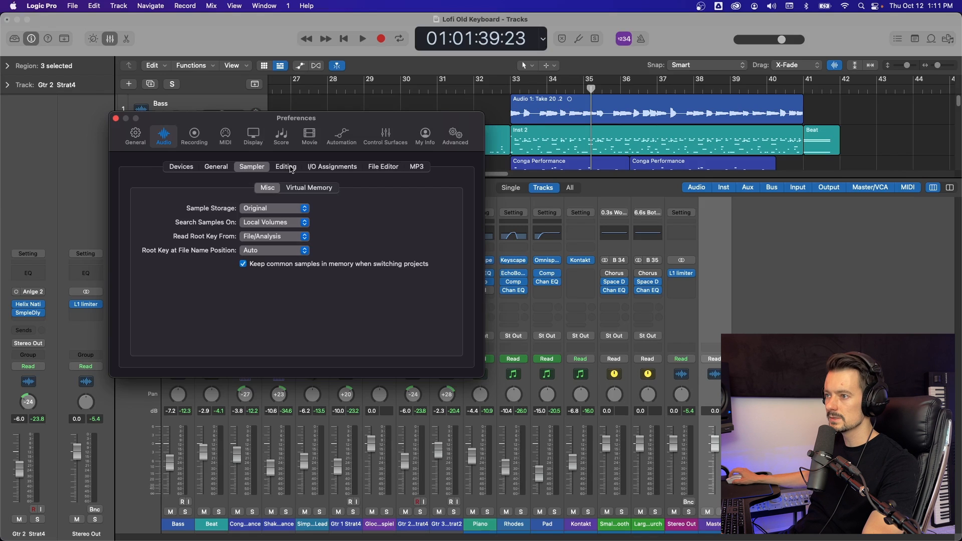
pyautogui.click(301, 187)
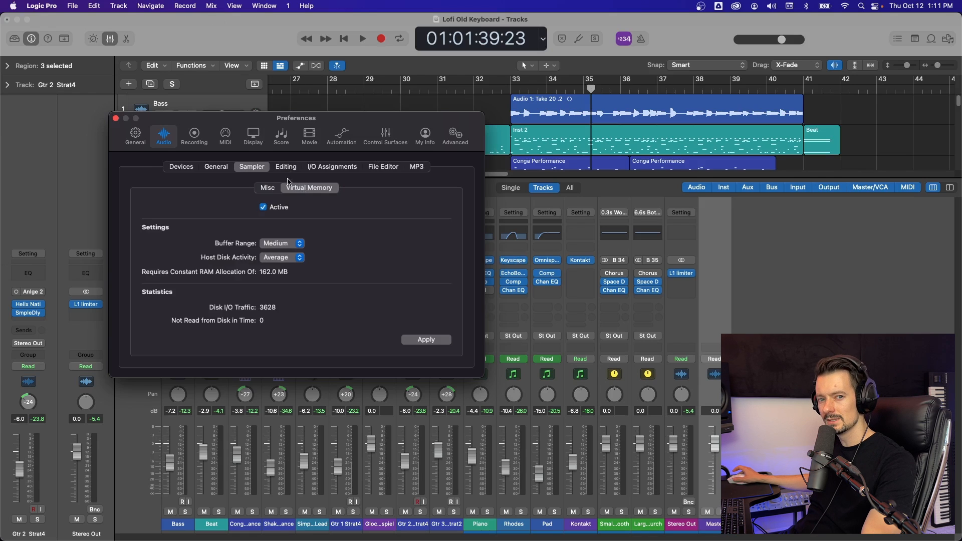
# Open the audio Editing preferences and, with the mixer hidden, switch the Gtr 1 Strat4 comp from Take 3 to Take 2 around bar 37
pyautogui.click(287, 167)
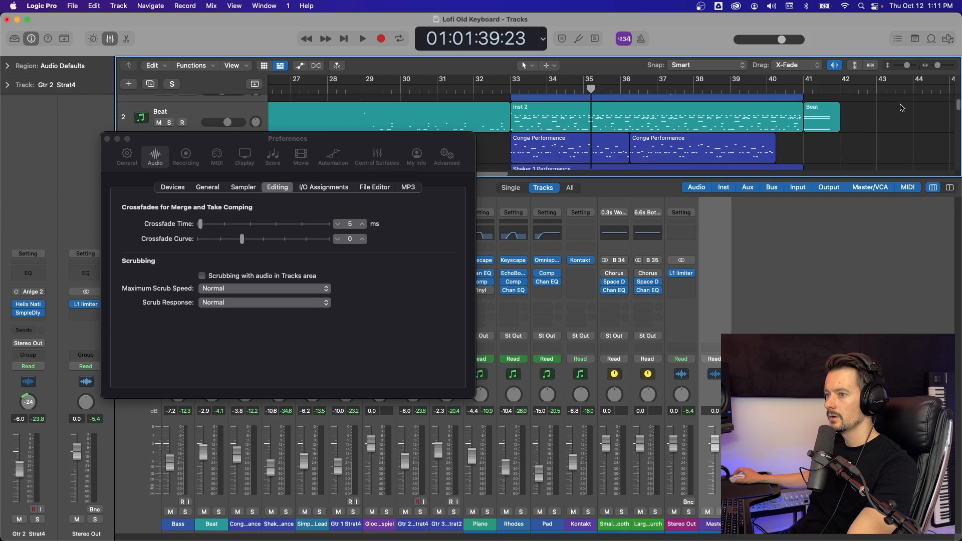
pyautogui.scroll(3, 912, 118)
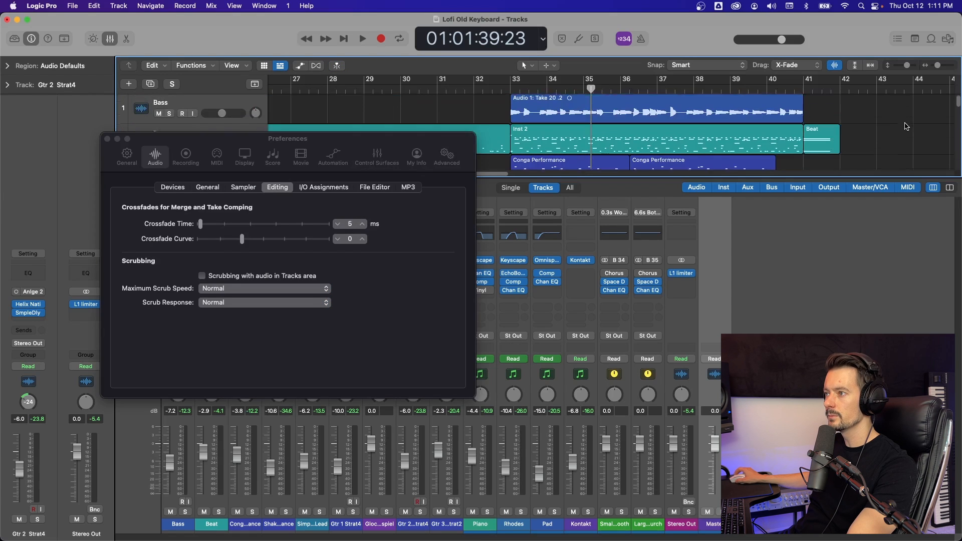
pyautogui.click(113, 38)
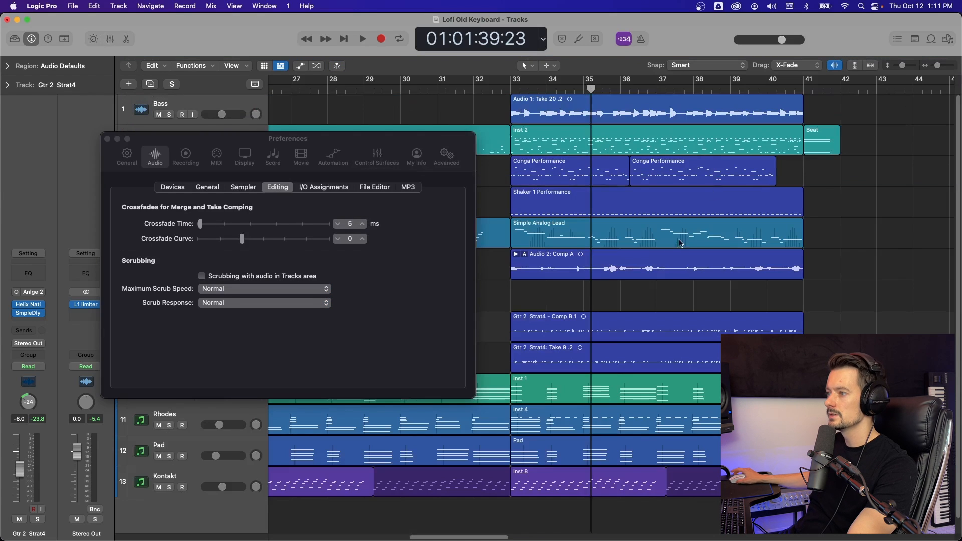
pyautogui.click(516, 254)
pyautogui.click(679, 329)
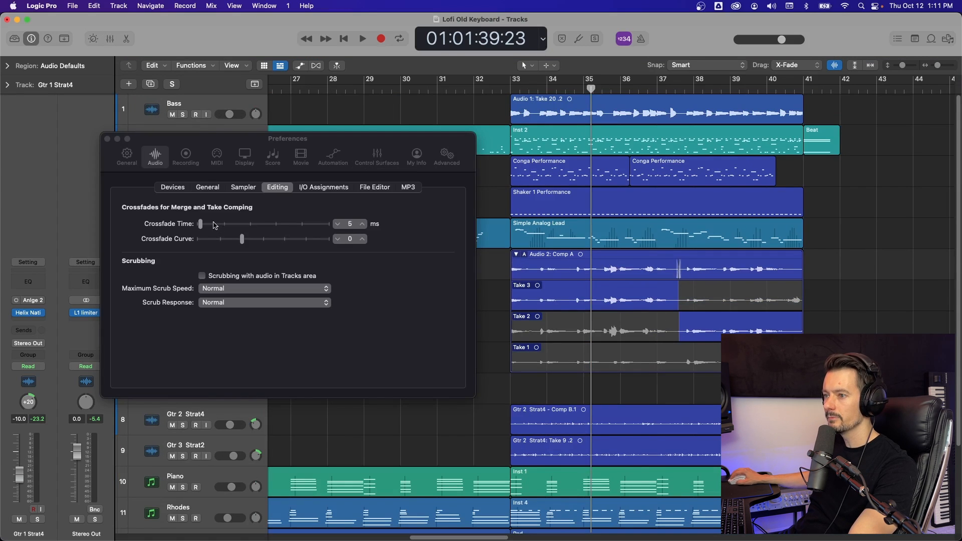
# Adjust the Crossfade Time for merging and take comping, inspect the crossfade between Take 3 and Take 2, and set the time to 32 ms
pyautogui.moveTo(200, 227); pyautogui.dragTo(271, 226)
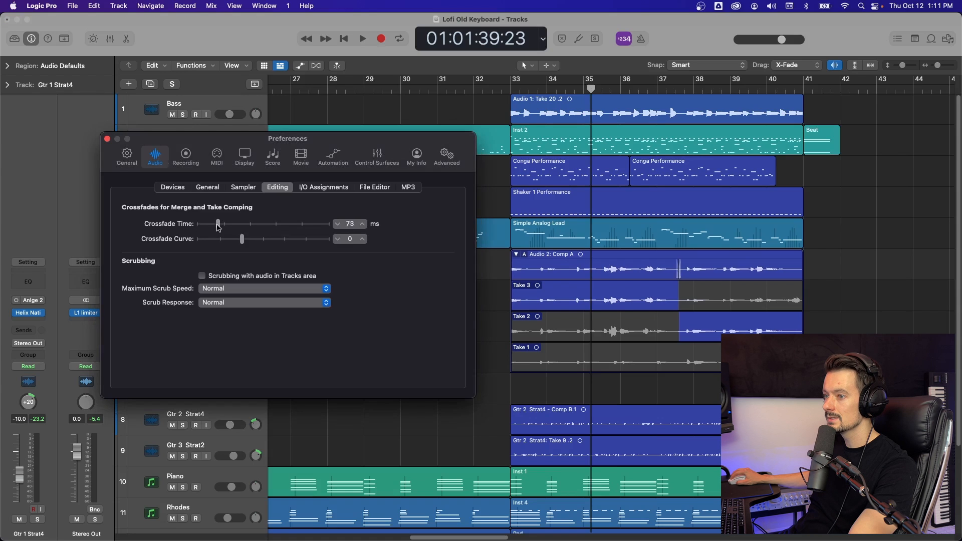
pyautogui.click(801, 305)
pyautogui.moveTo(682, 329)
pyautogui.mouseDown()
pyautogui.moveTo(669, 329)
pyautogui.moveTo(679, 329)
pyautogui.mouseUp()
pyautogui.click(675, 90)
pyautogui.press('space')
pyautogui.moveTo(937, 65); pyautogui.dragTo(943, 65)
pyautogui.moveTo(275, 226); pyautogui.dragTo(207, 226)
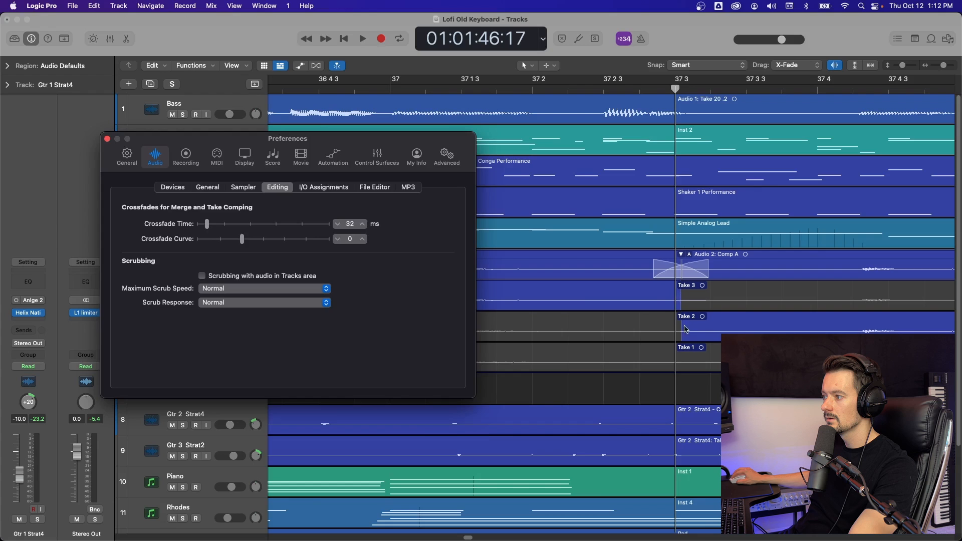
# Restore Take 3 in the Gtr 1 Strat4 comp, select a Take 2 section from 37 3, and extend its start earlier
pyautogui.click(694, 328)
pyautogui.click(719, 301)
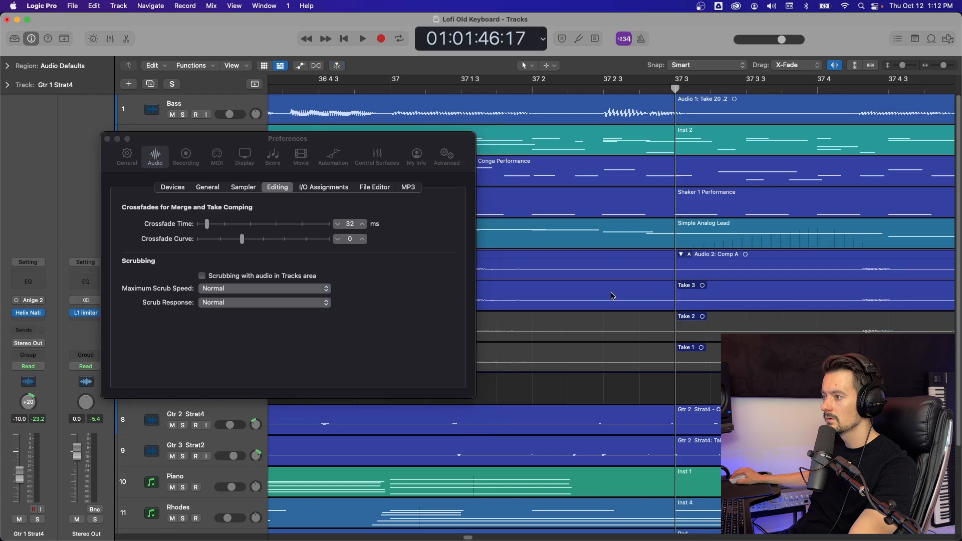
pyautogui.click(703, 326)
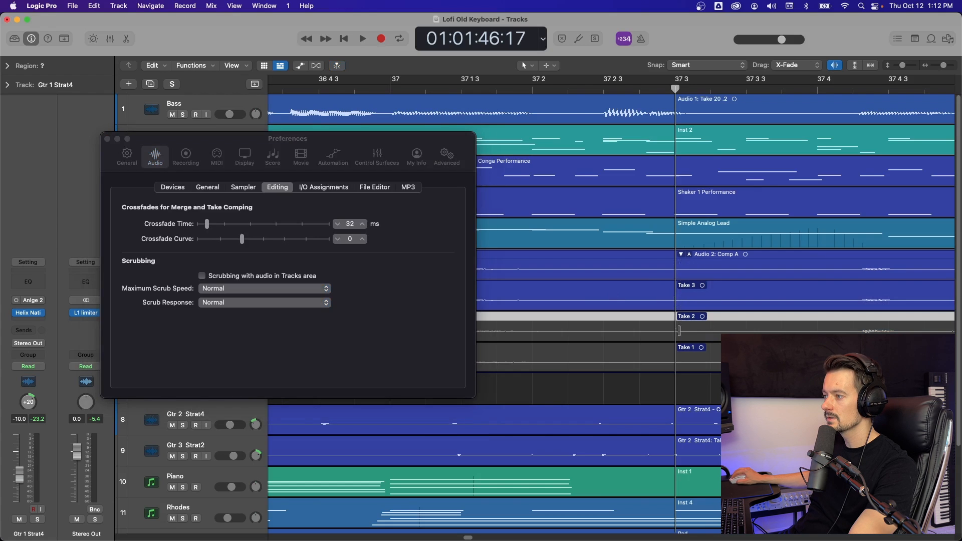
pyautogui.click(680, 329)
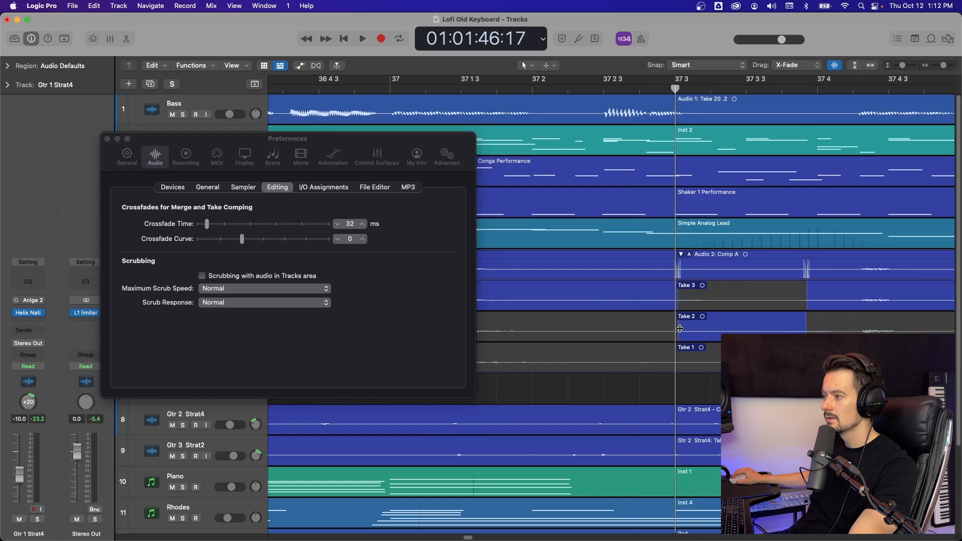
pyautogui.moveTo(680, 329); pyautogui.dragTo(634, 329)
# Try a Crossfade Time of 300 ms and comp in another short Take 2 section just after 37 4
pyautogui.moveTo(208, 223); pyautogui.dragTo(277, 228)
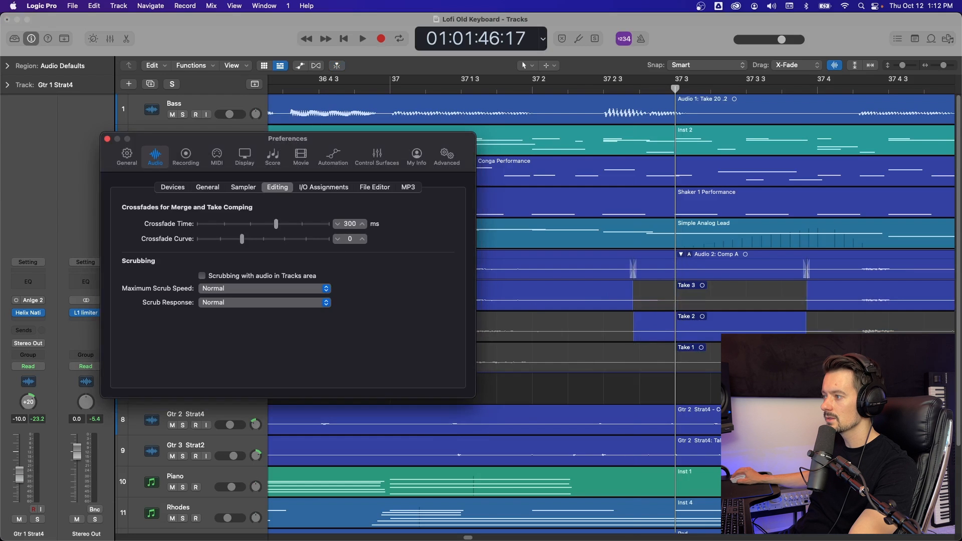
pyautogui.click(751, 358)
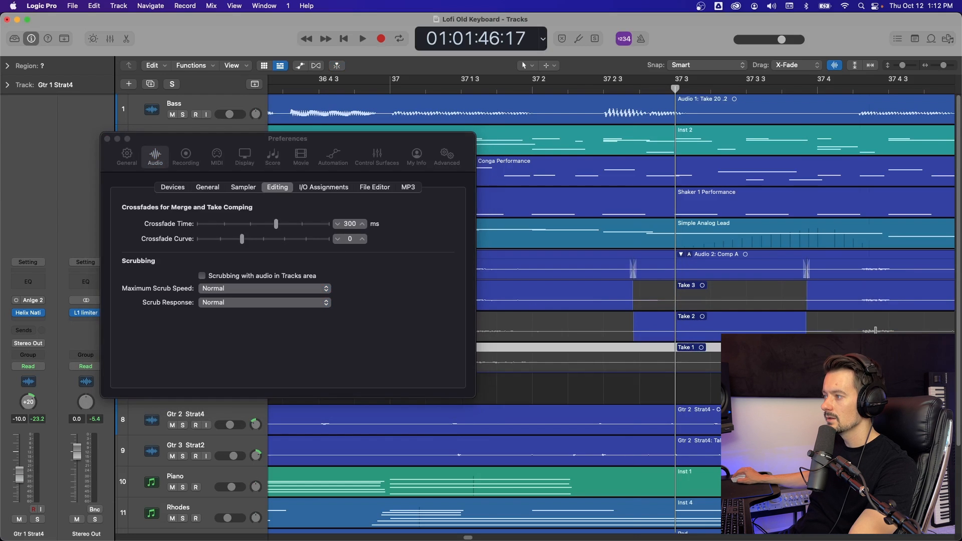
pyautogui.moveTo(875, 331); pyautogui.dragTo(859, 331)
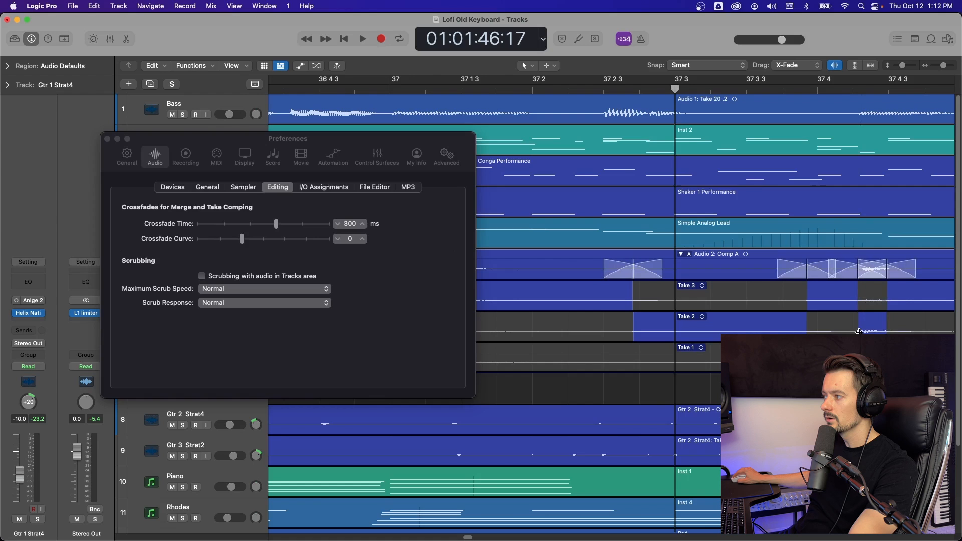
# Set the Crossfade Time to 5 ms and return the Gtr 1 Strat4 comp to Take 3
pyautogui.moveTo(276, 224); pyautogui.dragTo(204, 242)
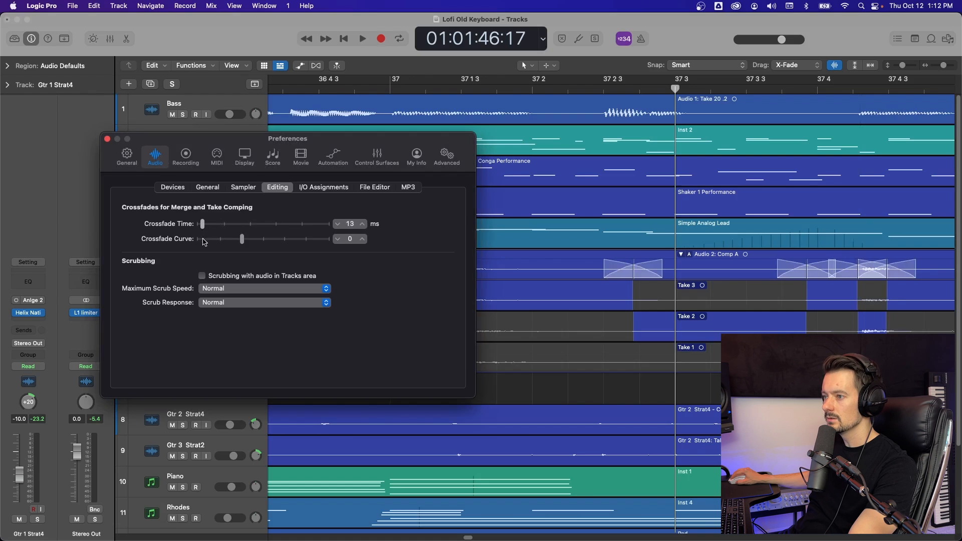
pyautogui.moveTo(346, 220); pyautogui.dragTo(352, 248)
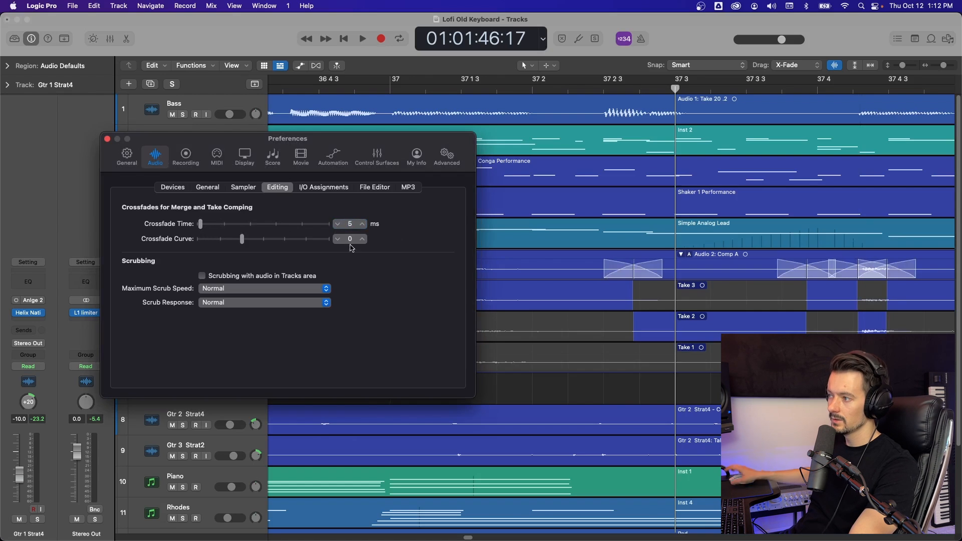
pyautogui.click(640, 357)
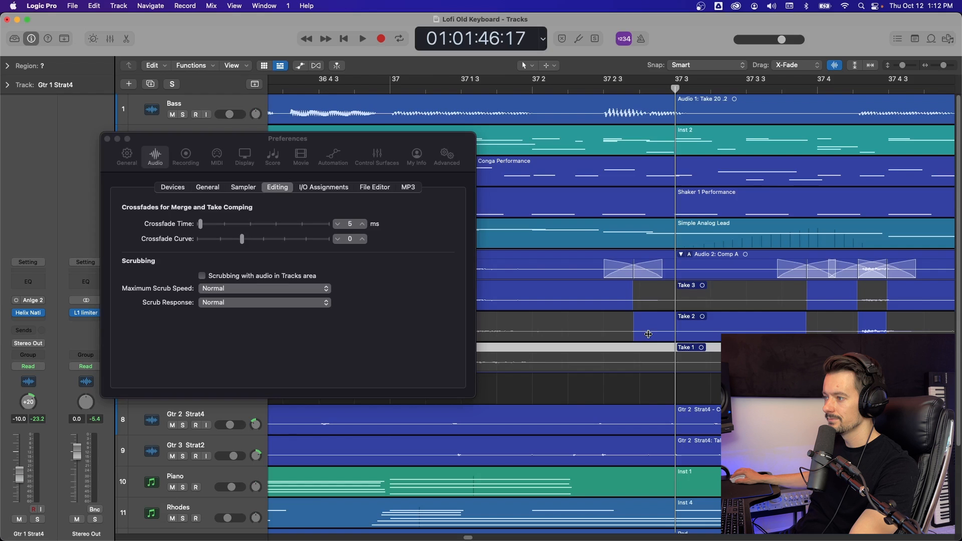
pyautogui.click(643, 303)
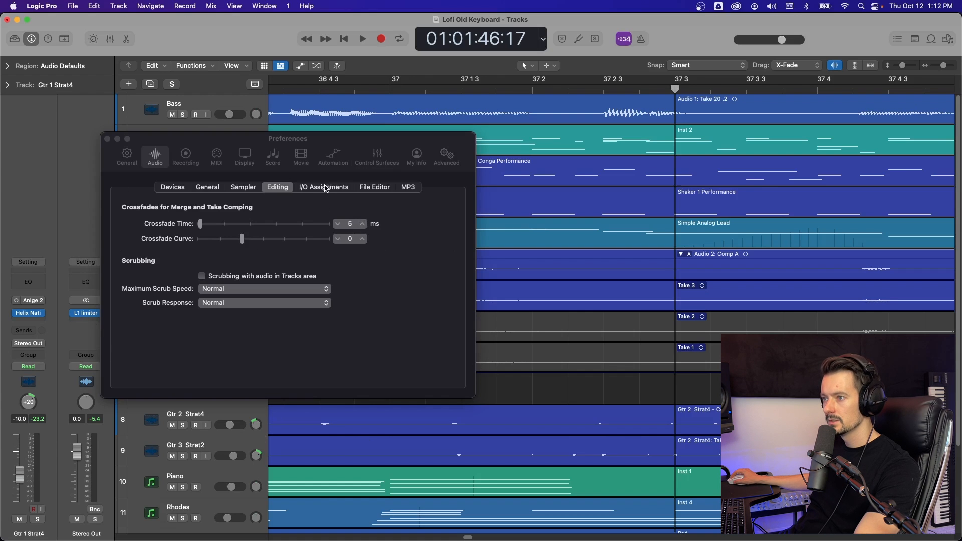
# Review the audio I/O Assignments preferences for Output, Bounce Extensions and Input
pyautogui.click(326, 188)
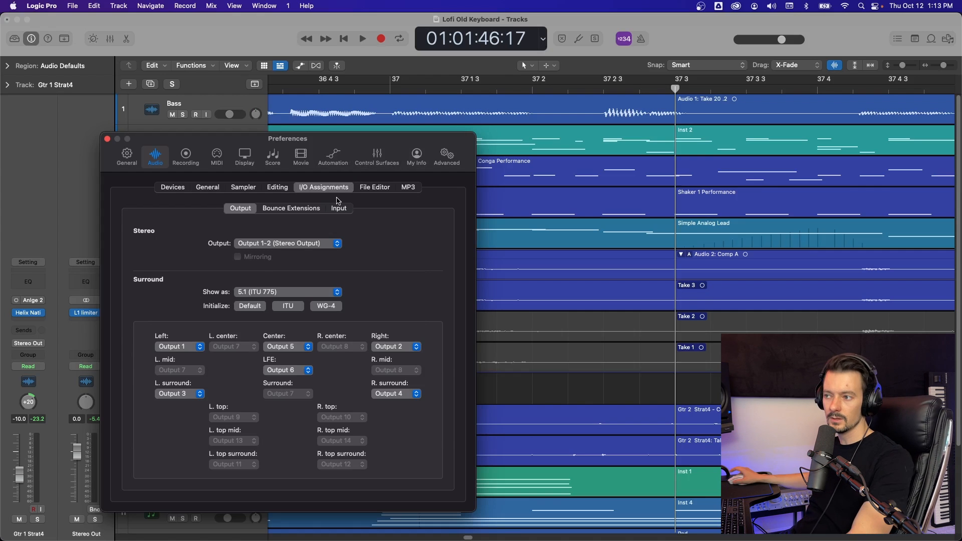
pyautogui.click(292, 209)
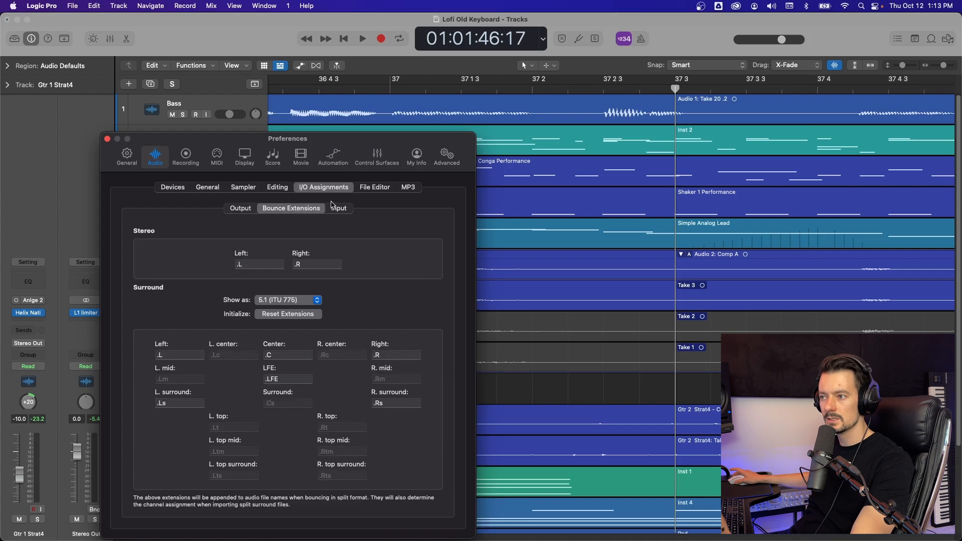
pyautogui.click(353, 208)
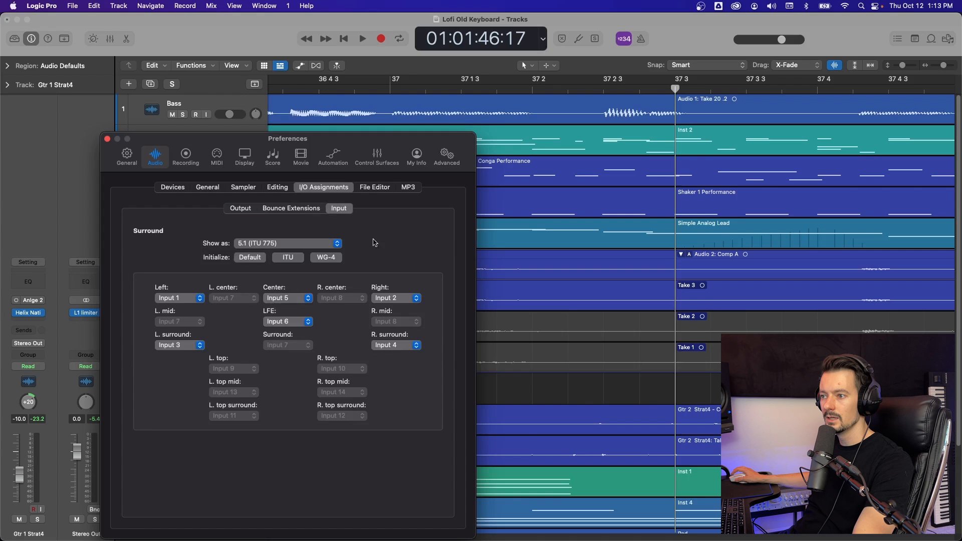
# Review the File Editor preferences alongside the Bass region in the audio editor's File view, making and clearing a short waveform selection
pyautogui.click(366, 188)
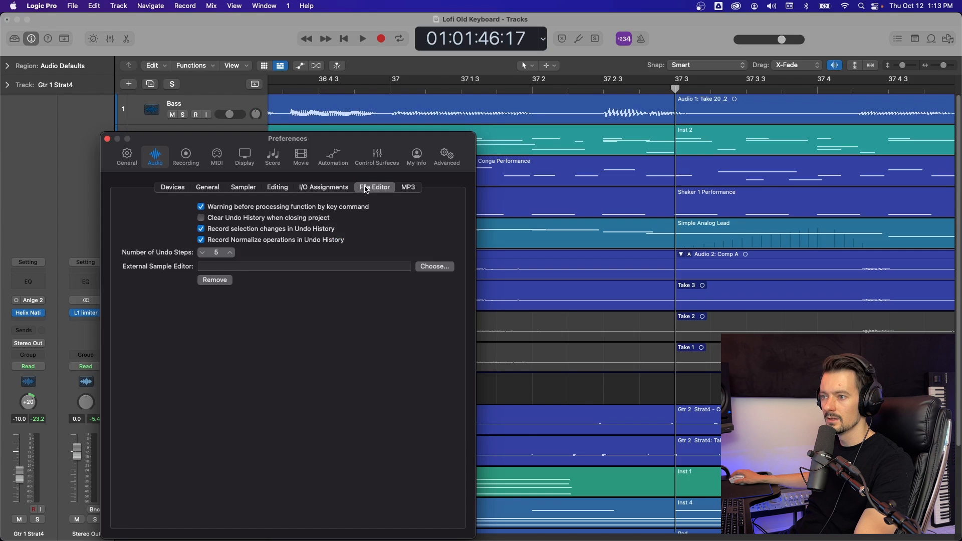
pyautogui.moveTo(300, 139); pyautogui.dragTo(254, 89)
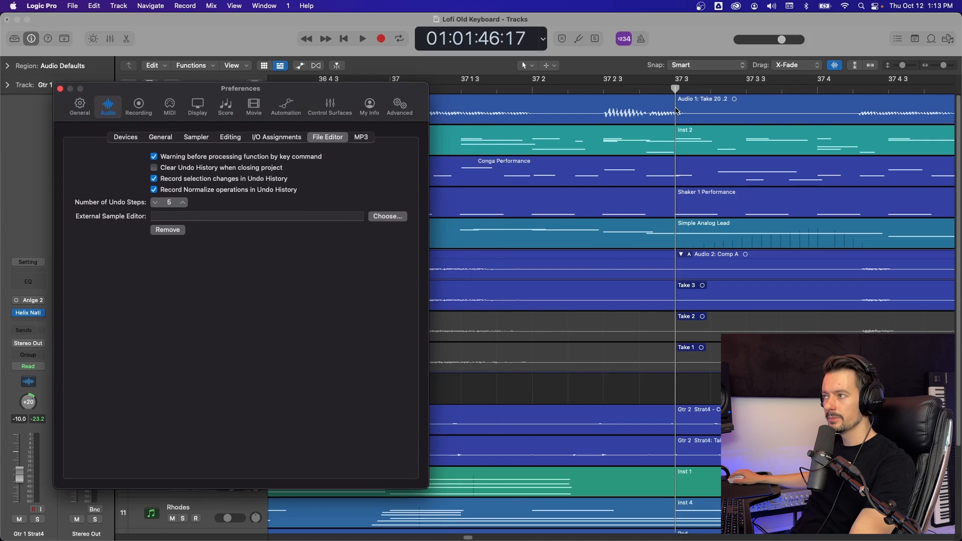
pyautogui.click(686, 102)
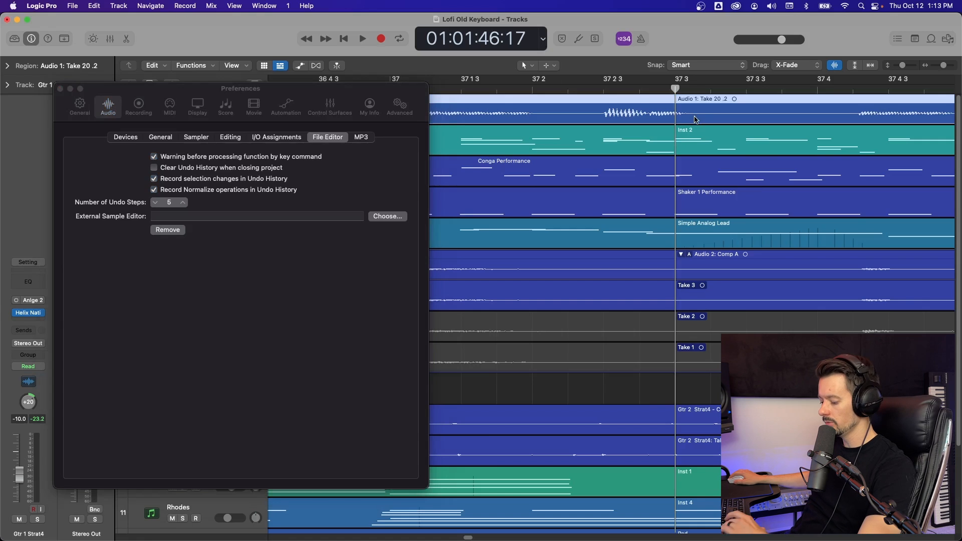
pyautogui.press('e')
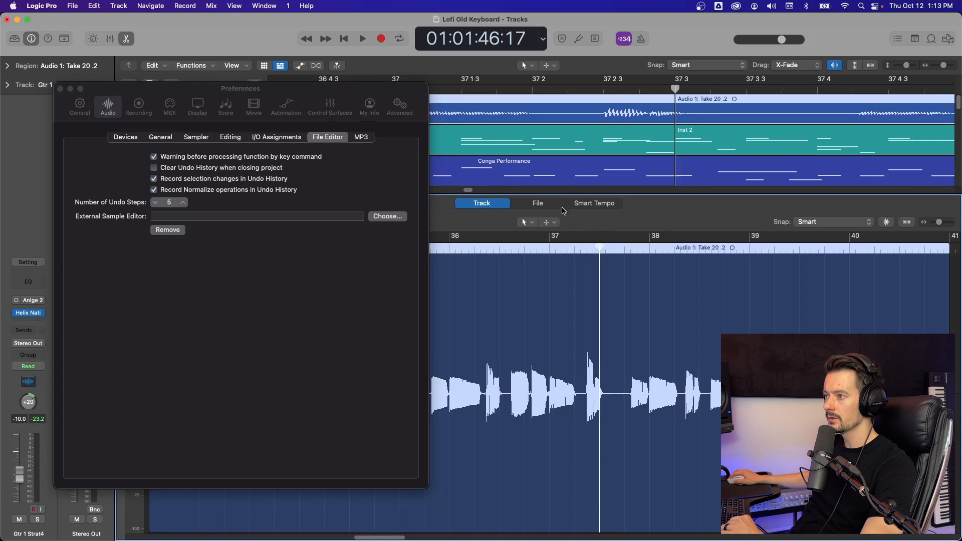
pyautogui.click(538, 203)
pyautogui.moveTo(294, 88); pyautogui.dragTo(254, 19)
pyautogui.moveTo(388, 422); pyautogui.dragTo(374, 390)
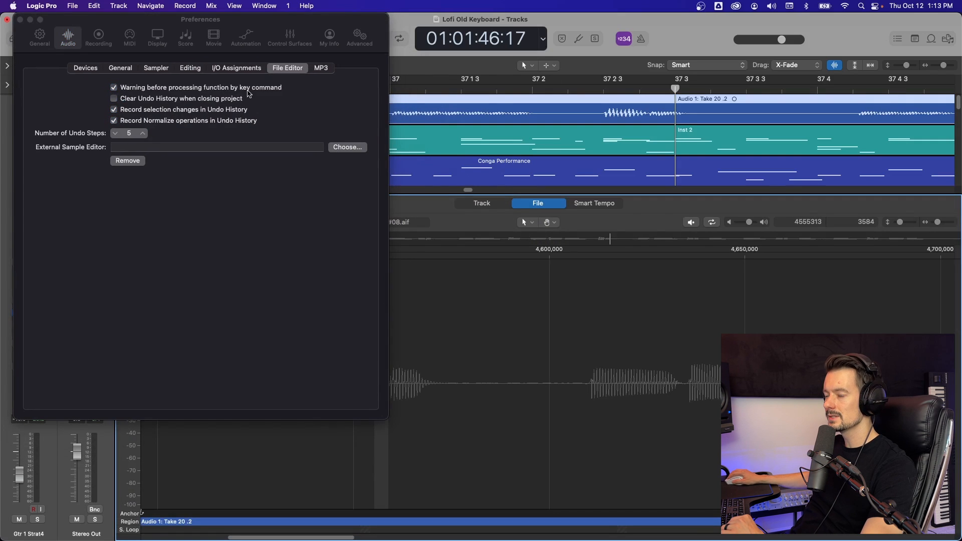
pyautogui.click(507, 388)
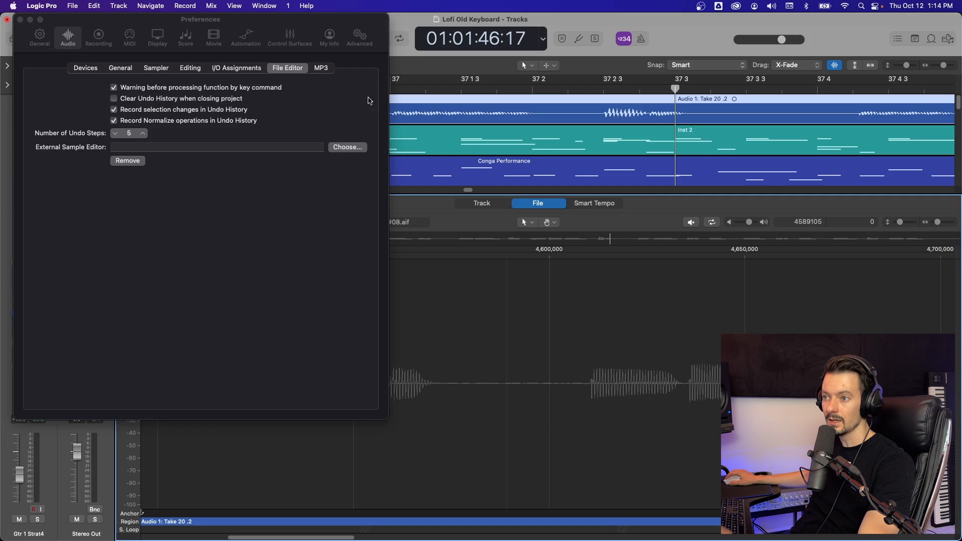
# Review the MP3 encoding preferences and open the bounce options for the project or section
pyautogui.click(328, 71)
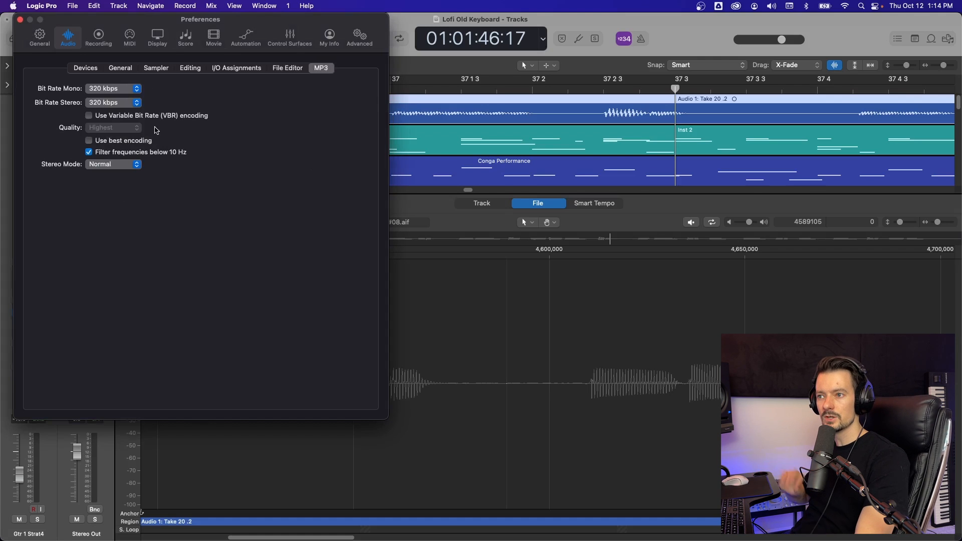
pyautogui.click(73, 5)
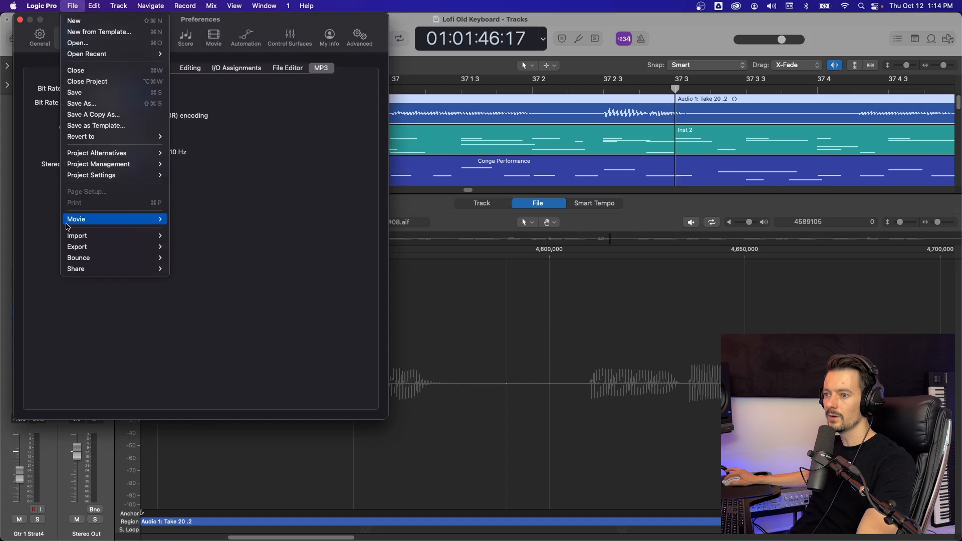
pyautogui.moveTo(77, 258)
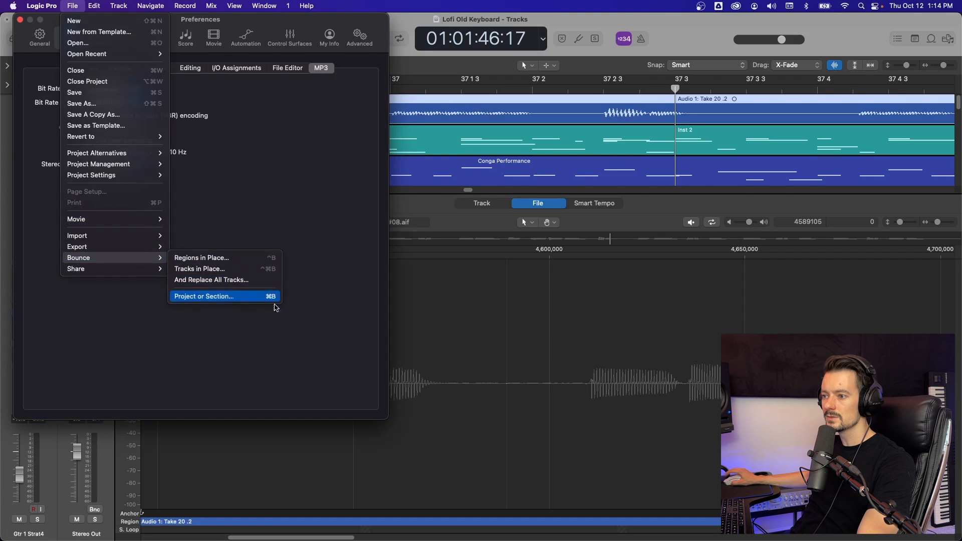
pyautogui.click(232, 297)
pyautogui.click(369, 144)
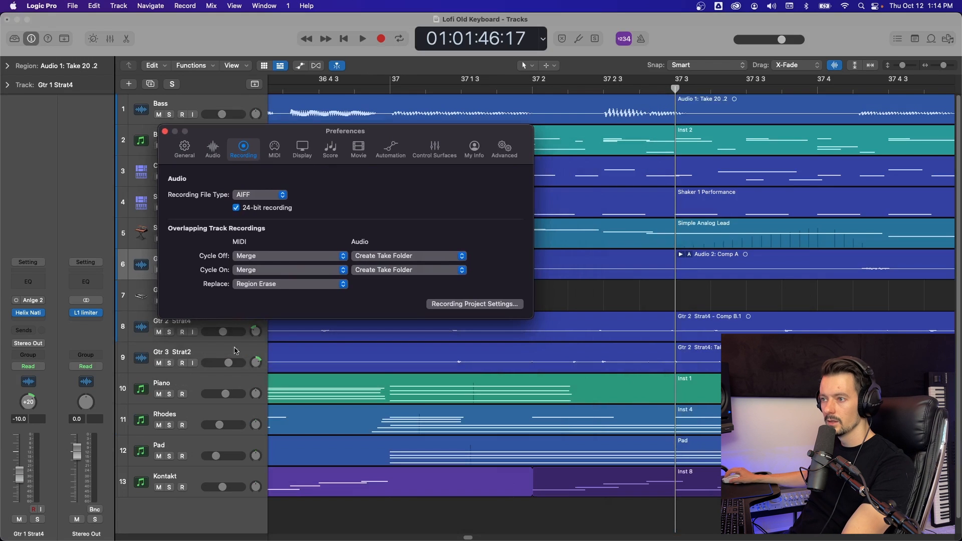
# Check the Recording File Type options in the Recording preferences, keeping AIFF
pyautogui.click(279, 191)
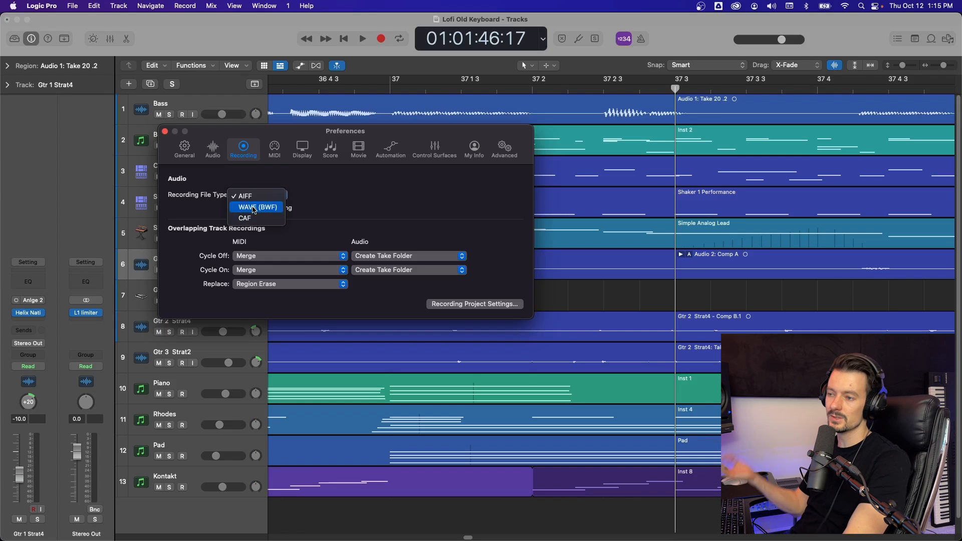
pyautogui.click(370, 208)
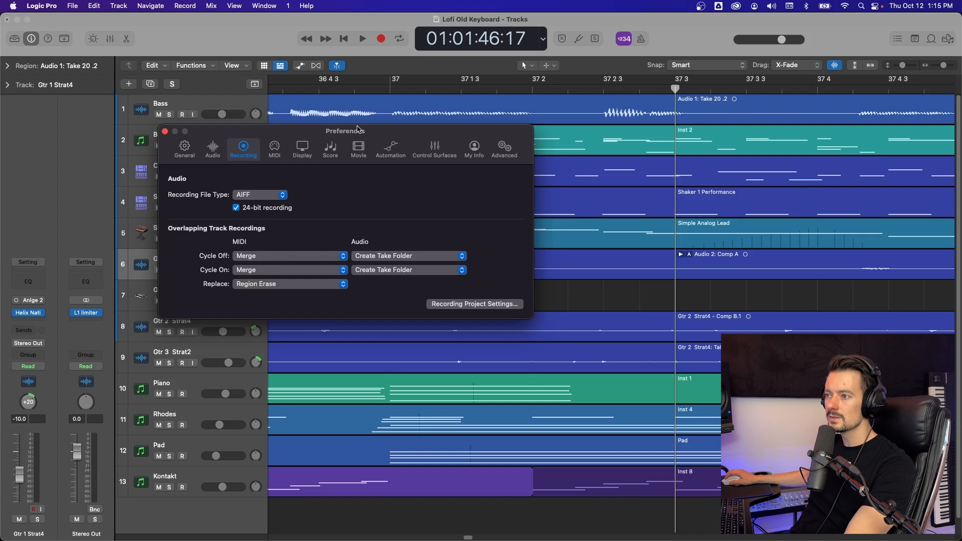
pyautogui.moveTo(358, 128); pyautogui.dragTo(295, 129)
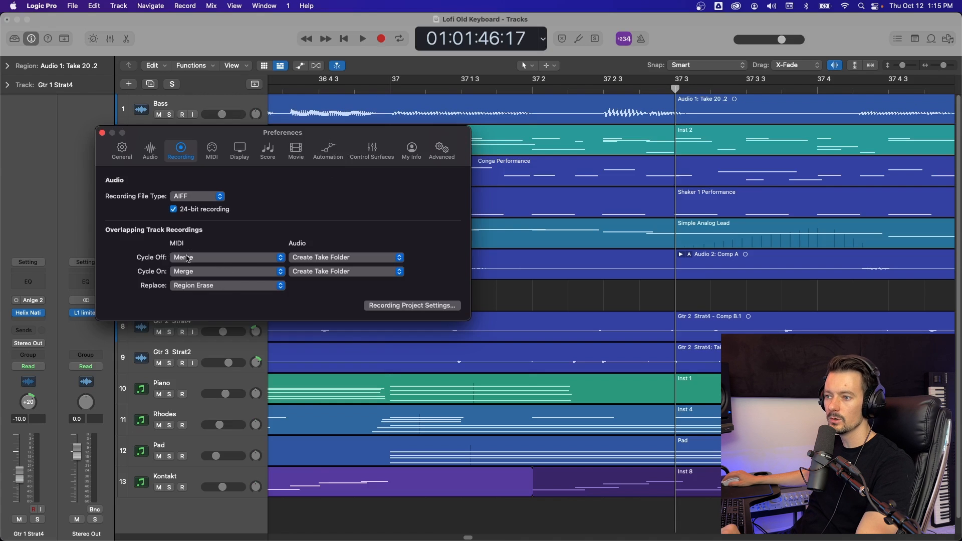
# Review the MIDI overlapping track recording options for Cycle Off and Cycle On, keeping Merge for both
pyautogui.click(217, 257)
pyautogui.click(217, 259)
pyautogui.click(215, 263)
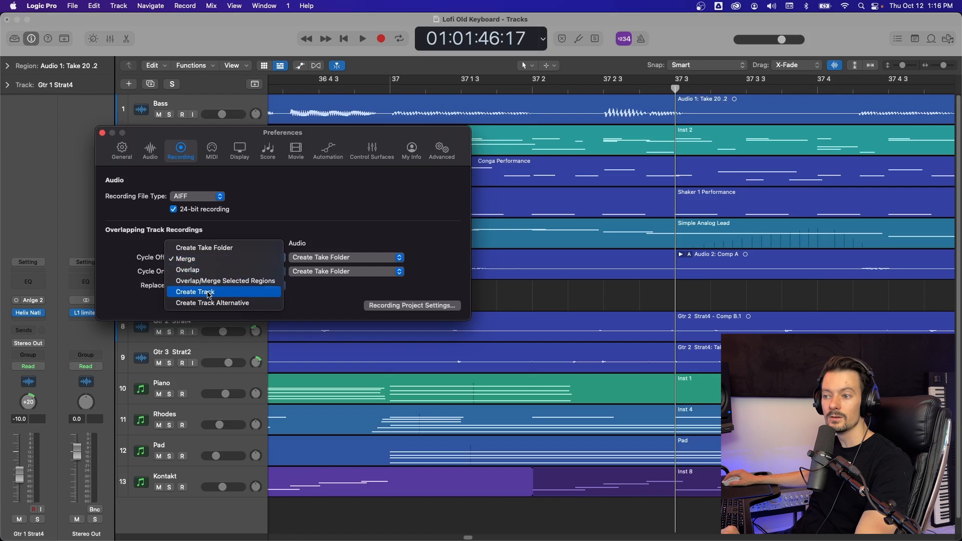
pyautogui.click(272, 235)
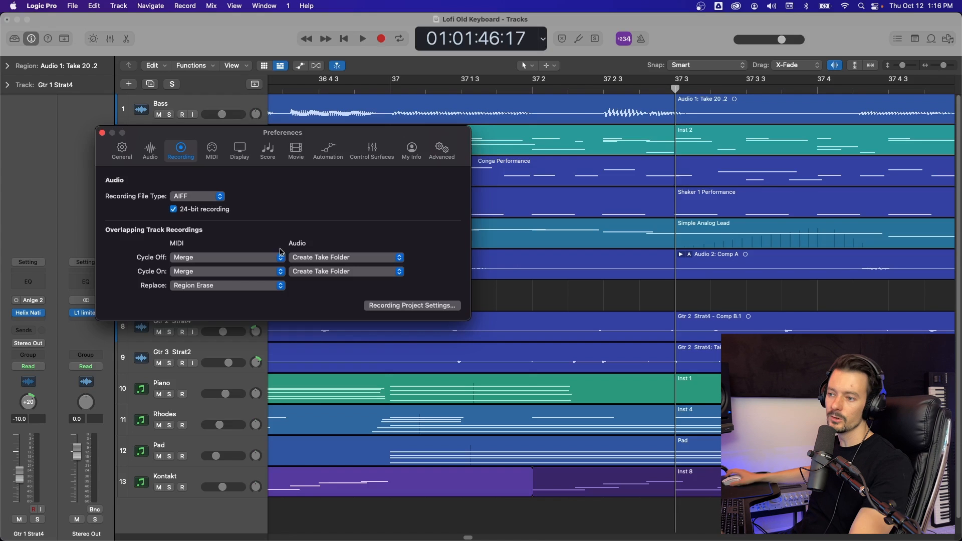
pyautogui.click(199, 272)
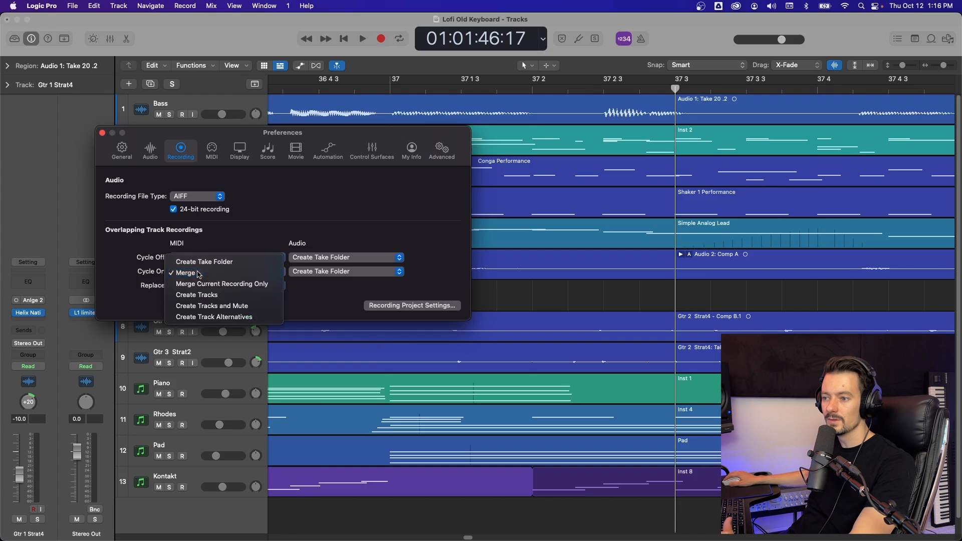
pyautogui.click(199, 274)
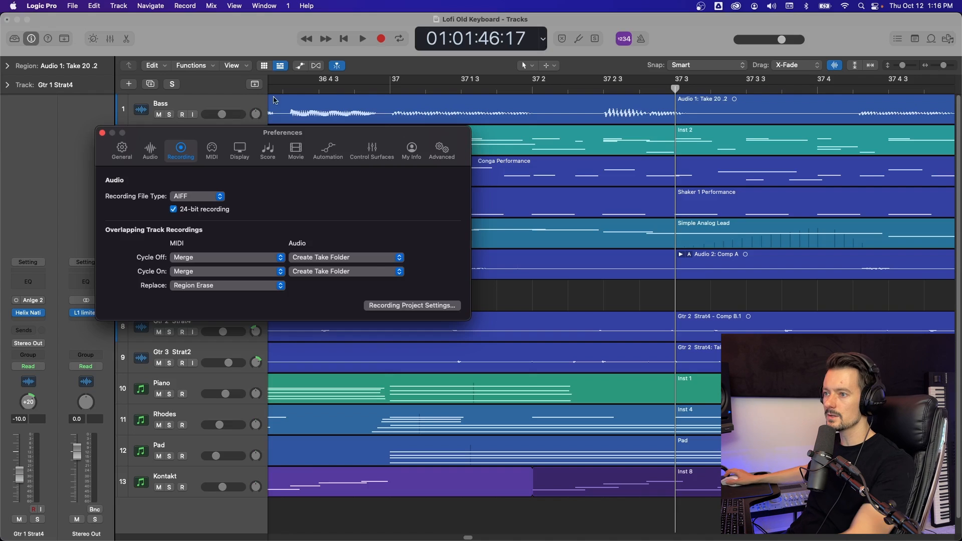
# View the MIDI and Display preferences, switching the Appearance to Light and back to System Setting
pyautogui.click(215, 155)
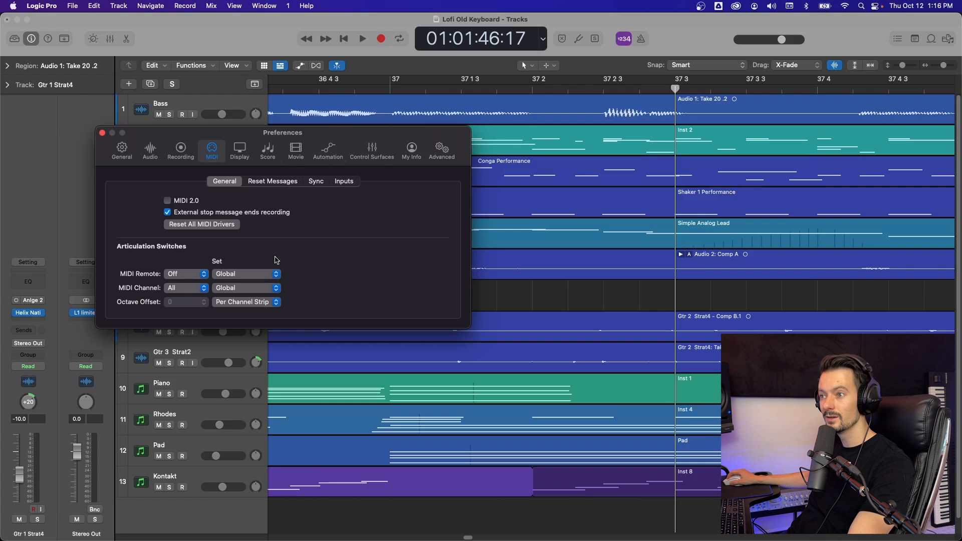
pyautogui.click(241, 151)
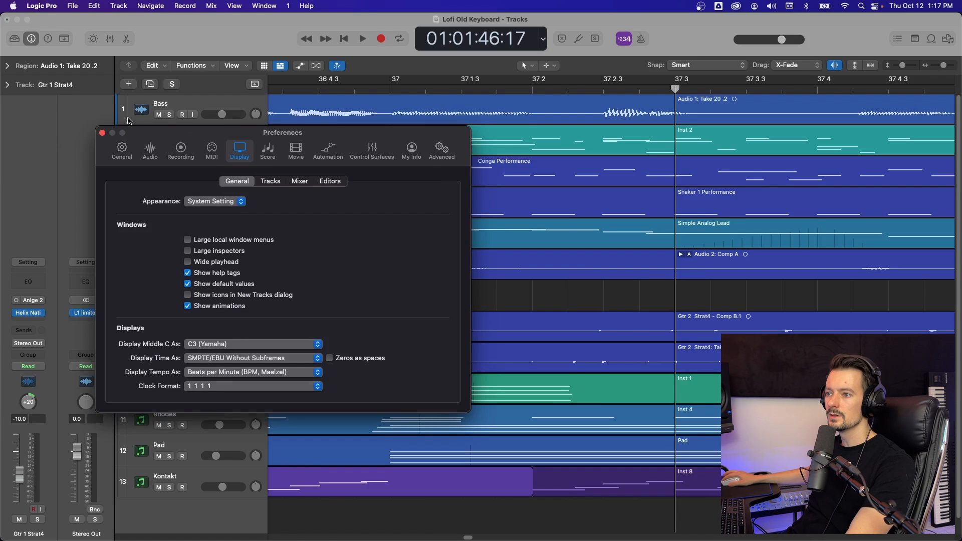
pyautogui.click(214, 200)
pyautogui.click(207, 183)
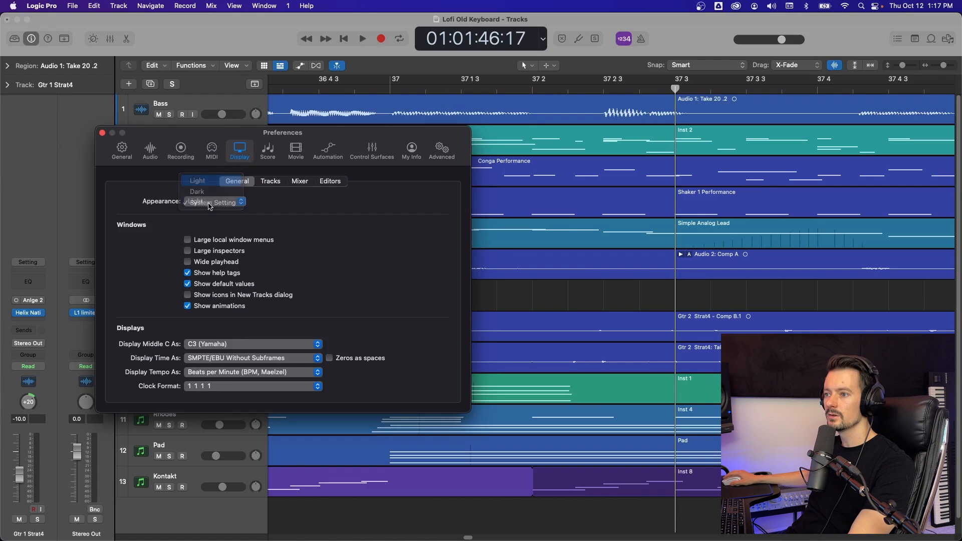
pyautogui.click(209, 205)
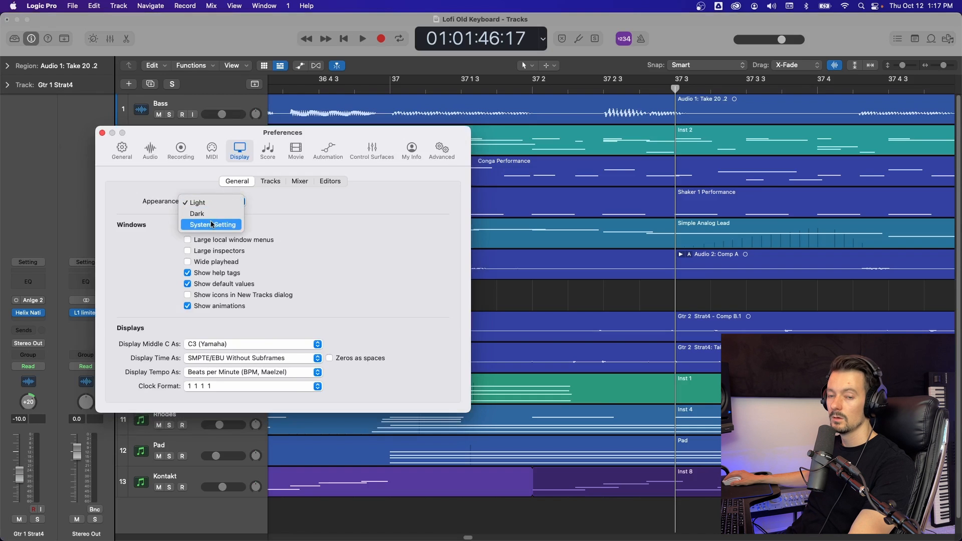
pyautogui.click(211, 226)
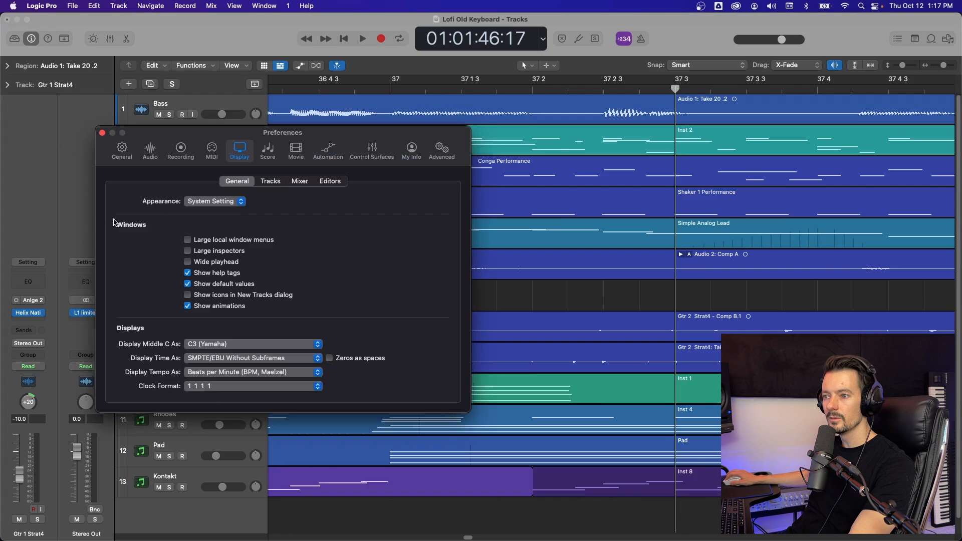
# Try the Large inspectors and Wide playhead display options and turn both back off
pyautogui.click(229, 252)
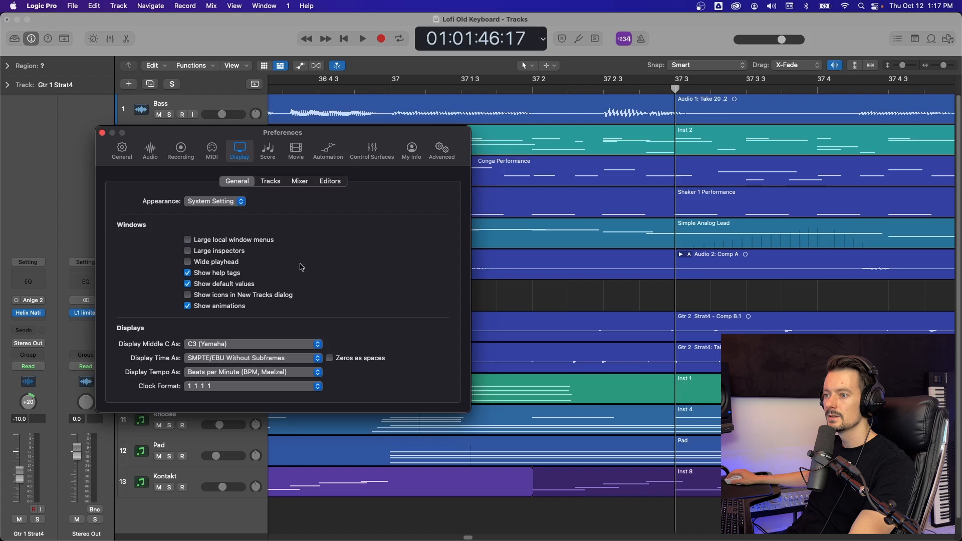
pyautogui.click(229, 263)
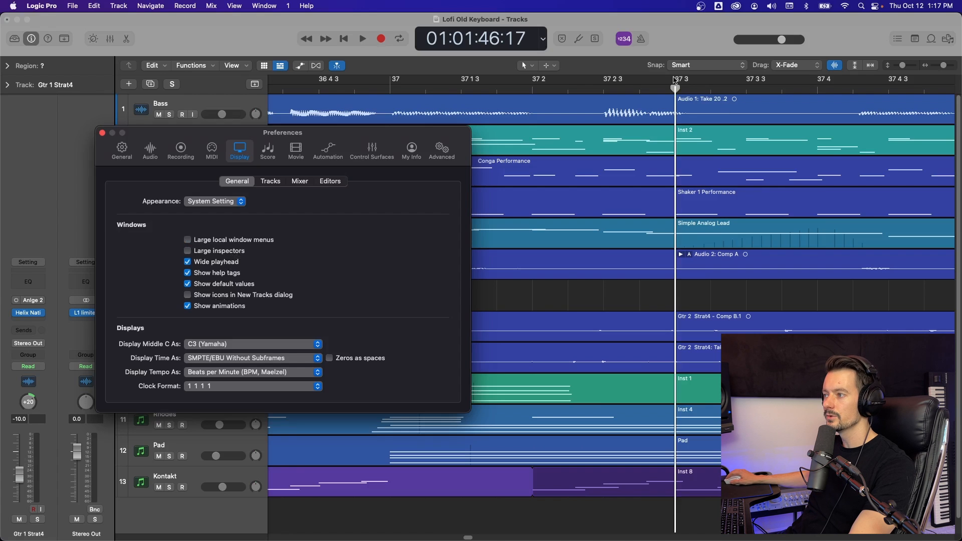
pyautogui.click(188, 262)
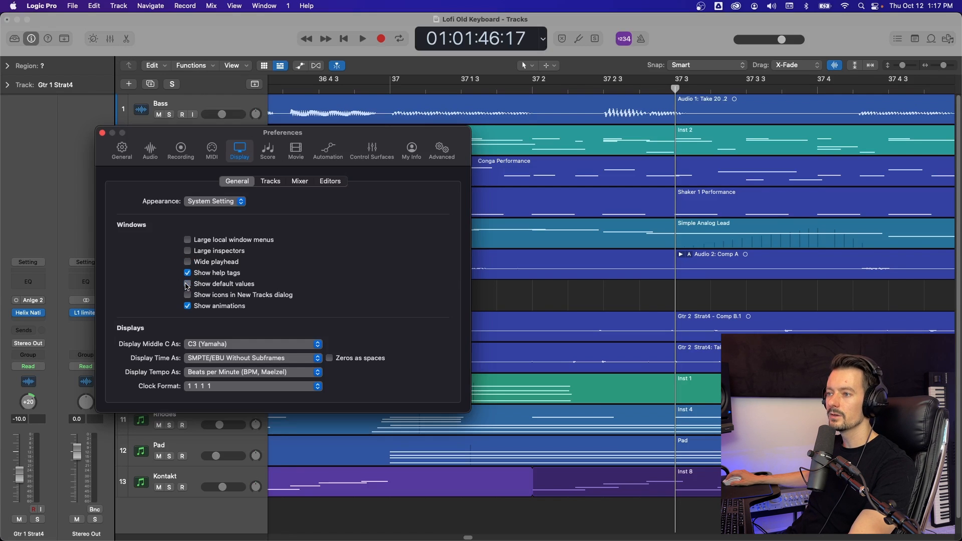
# Expand the Region inspector including its More parameters, and toggle Show default values off and back on
pyautogui.moveTo(281, 132); pyautogui.dragTo(456, 134)
pyautogui.click(7, 66)
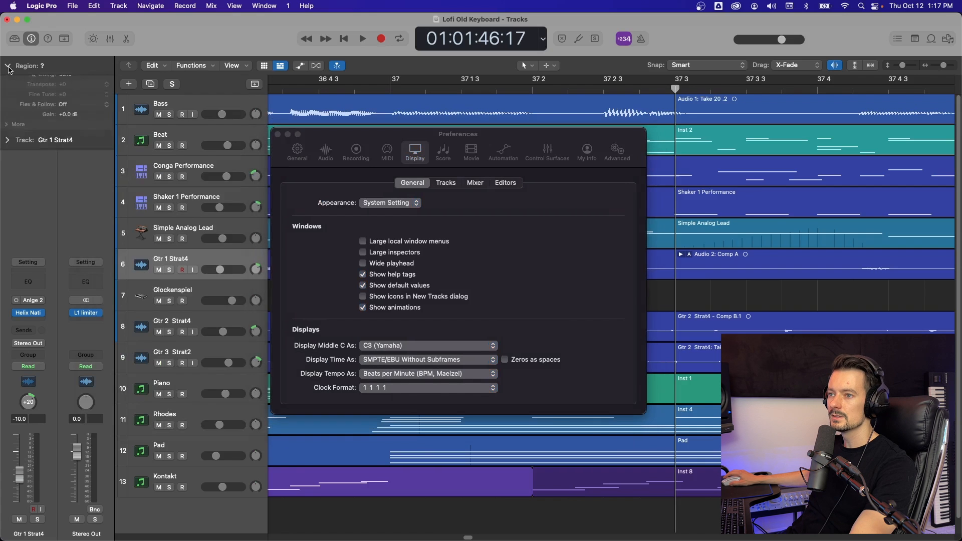
pyautogui.click(15, 161)
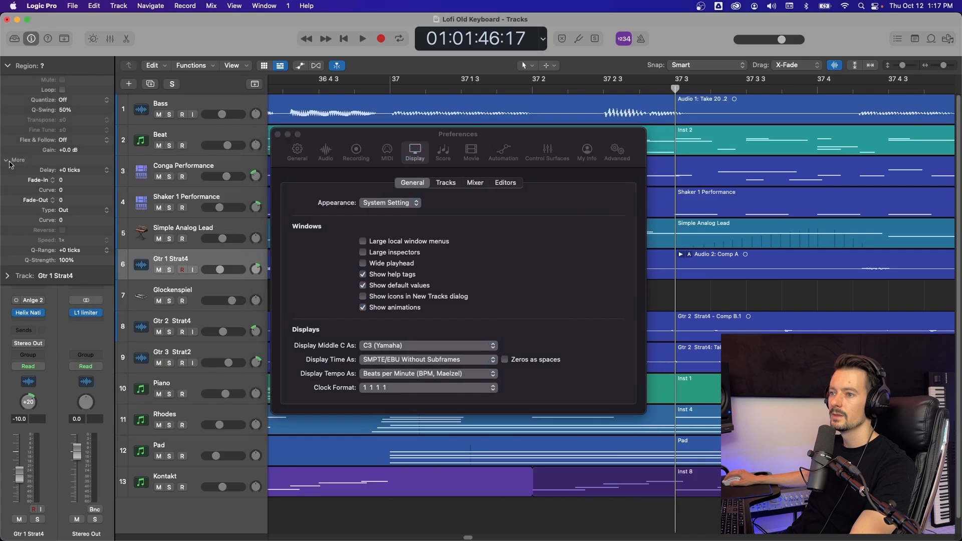
pyautogui.click(363, 285)
pyautogui.click(363, 285)
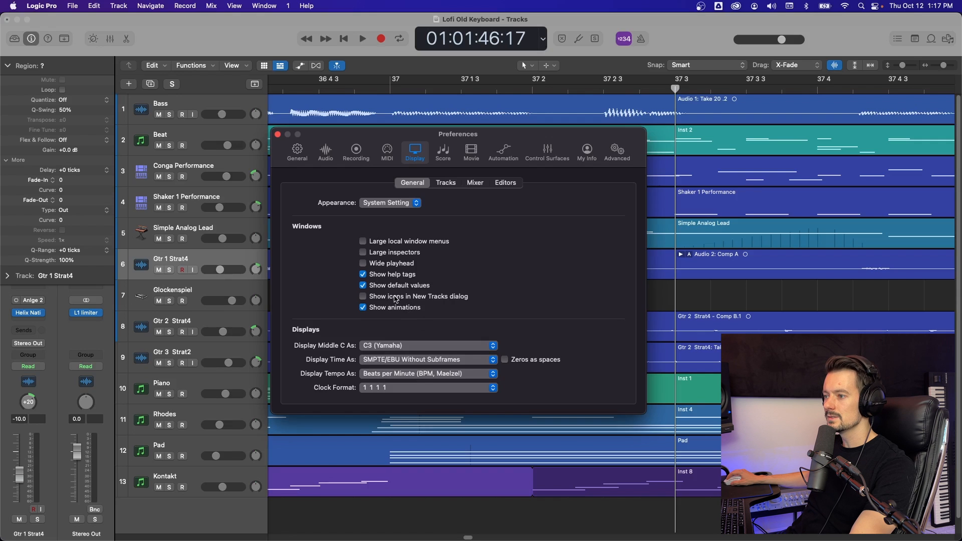
# View the new track dialog with Show icons in New Tracks dialog off, and cancel it
pyautogui.click(160, 37)
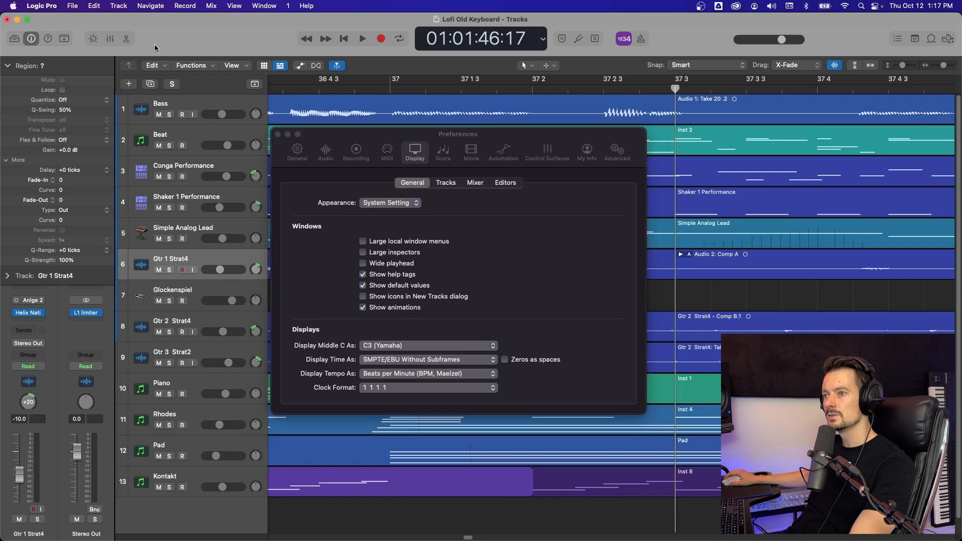
pyautogui.click(132, 83)
pyautogui.moveTo(595, 134); pyautogui.dragTo(122, 16)
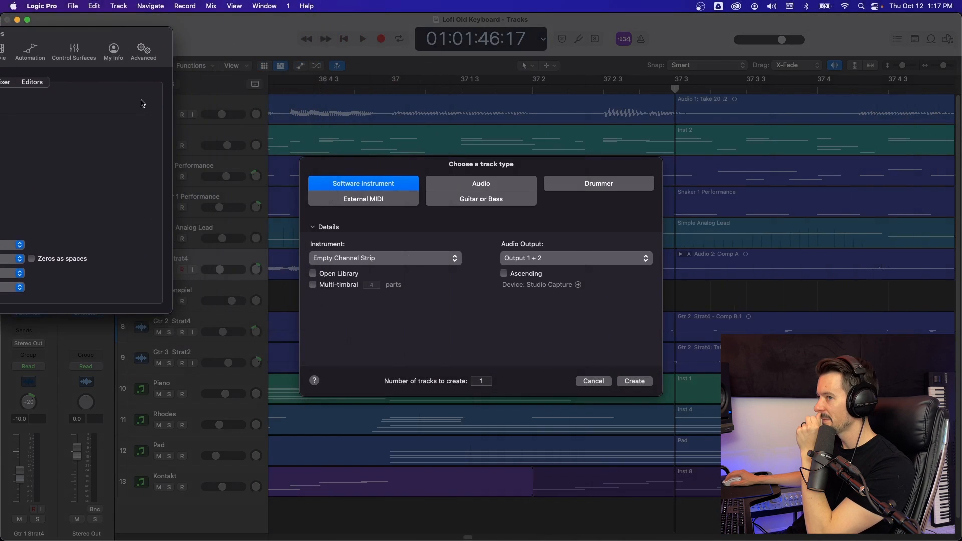
pyautogui.moveTo(80, 37); pyautogui.dragTo(365, 217)
pyautogui.click(596, 382)
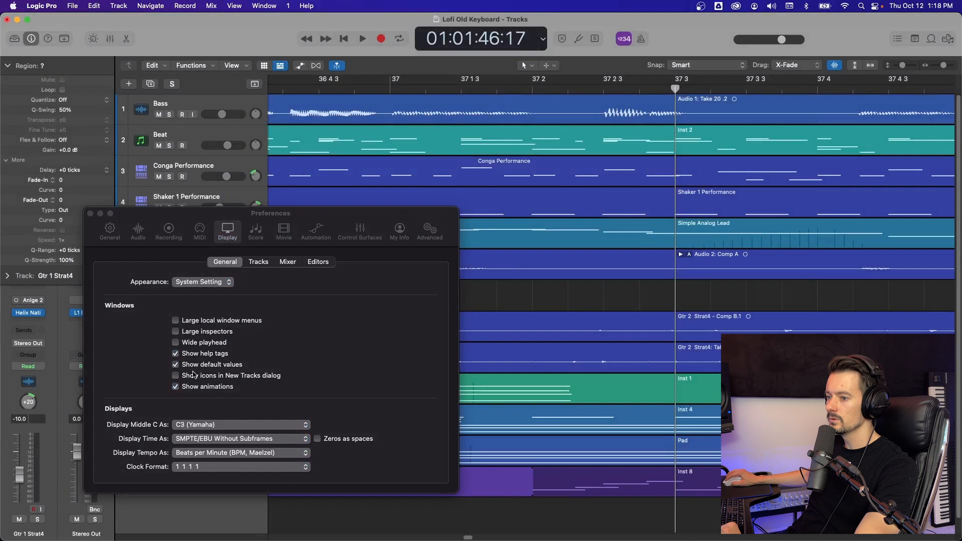
# Turn on Show icons in New Tracks dialog, view the new track dialog, and cancel it
pyautogui.click(176, 376)
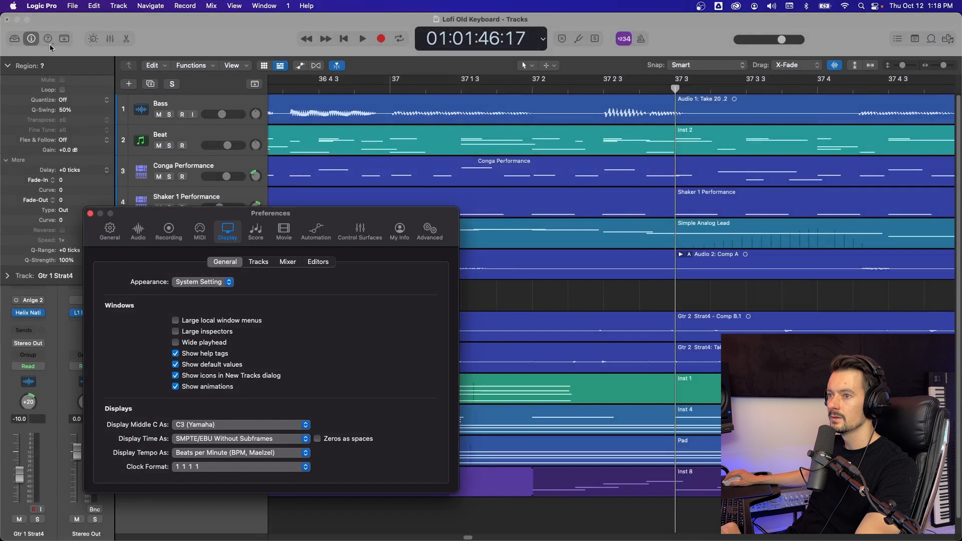
pyautogui.click(136, 85)
pyautogui.moveTo(341, 215); pyautogui.dragTo(2, 127)
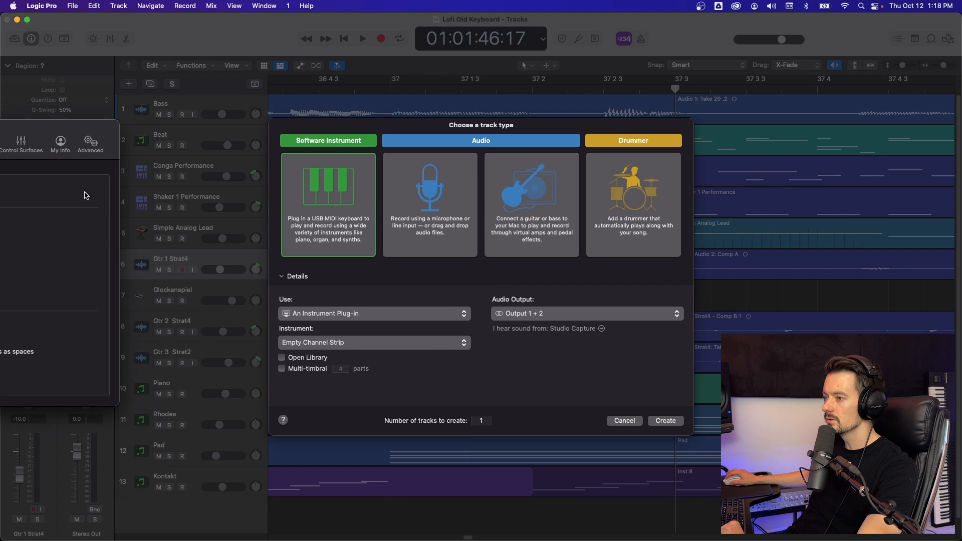
pyautogui.moveTo(54, 125); pyautogui.dragTo(273, 171)
pyautogui.click(634, 422)
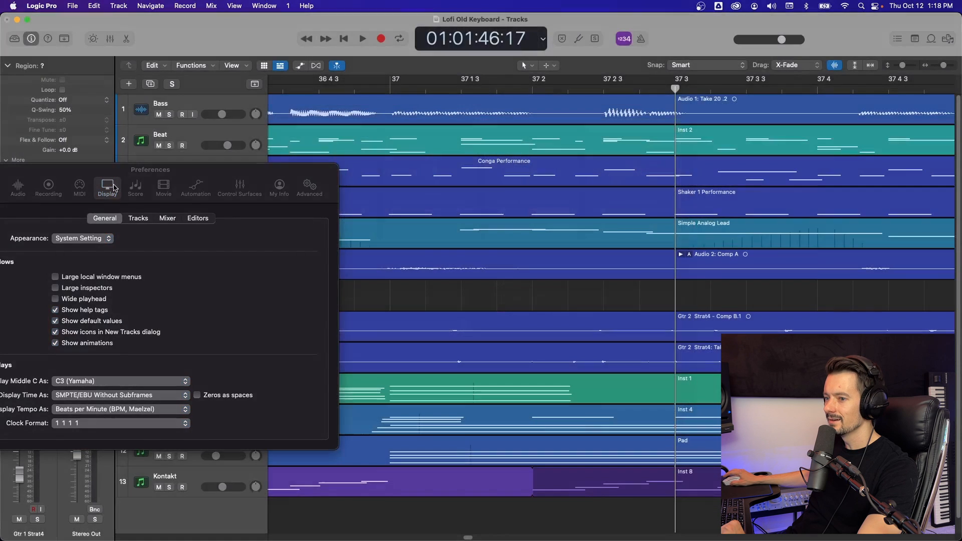
# Turn off Show icons in New Tracks dialog, check the new track dialog again, and cancel it
pyautogui.moveTo(166, 169); pyautogui.dragTo(291, 179)
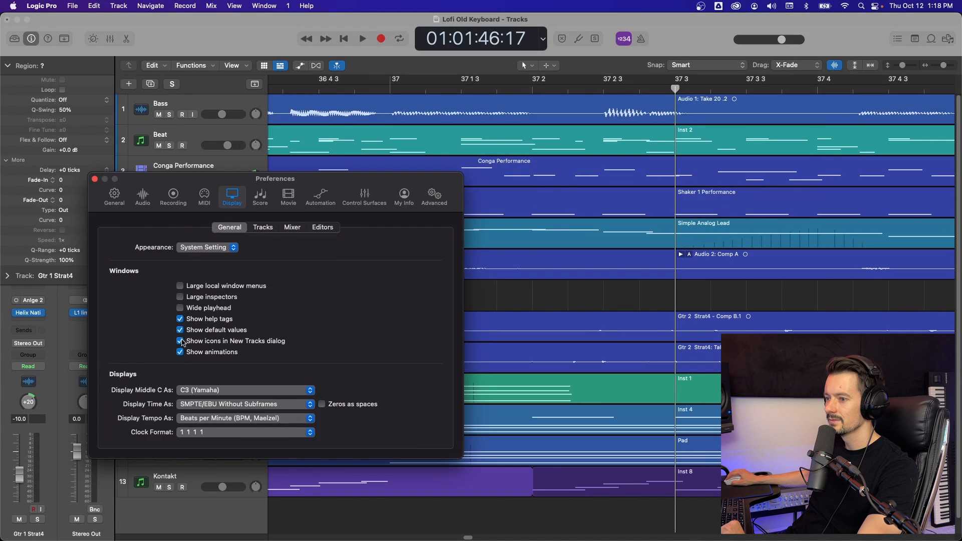
pyautogui.click(131, 86)
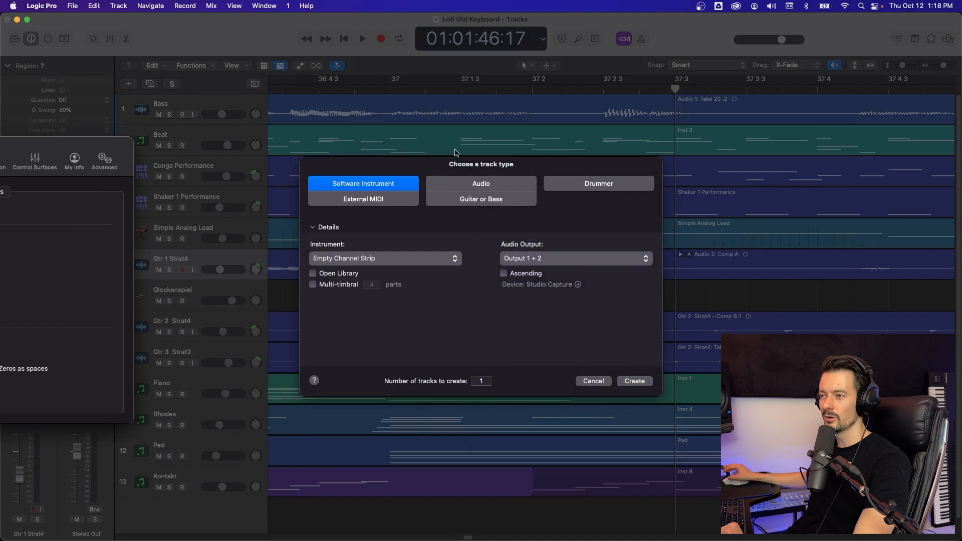
pyautogui.click(593, 382)
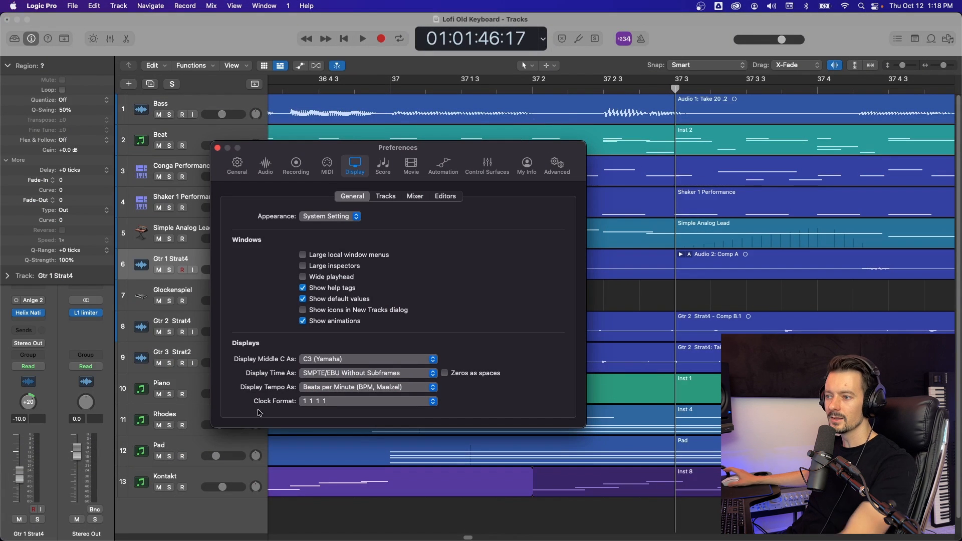
# Review the Show animations, Display Middle C As and Clock Format settings, keeping C3 (Yamaha) and 1 1 1 1
pyautogui.click(303, 321)
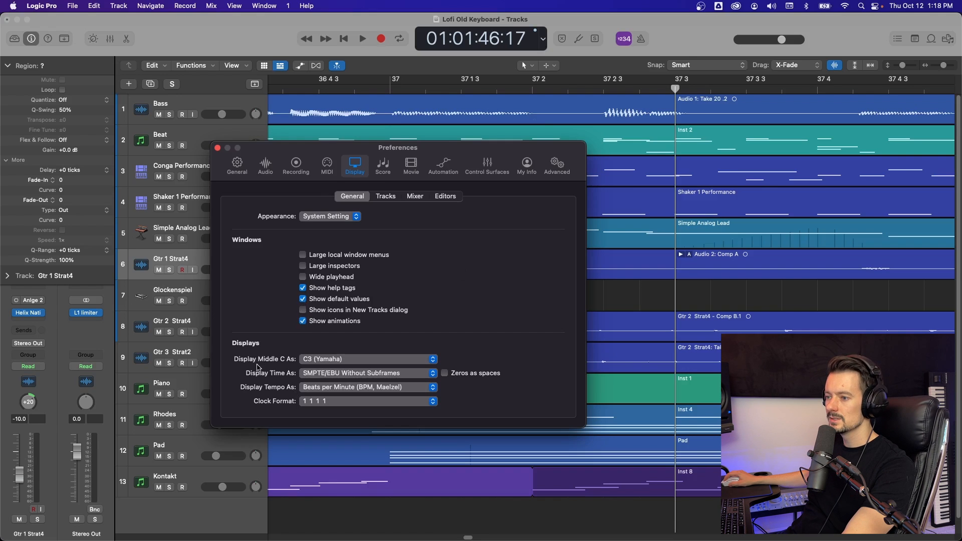
pyautogui.click(354, 361)
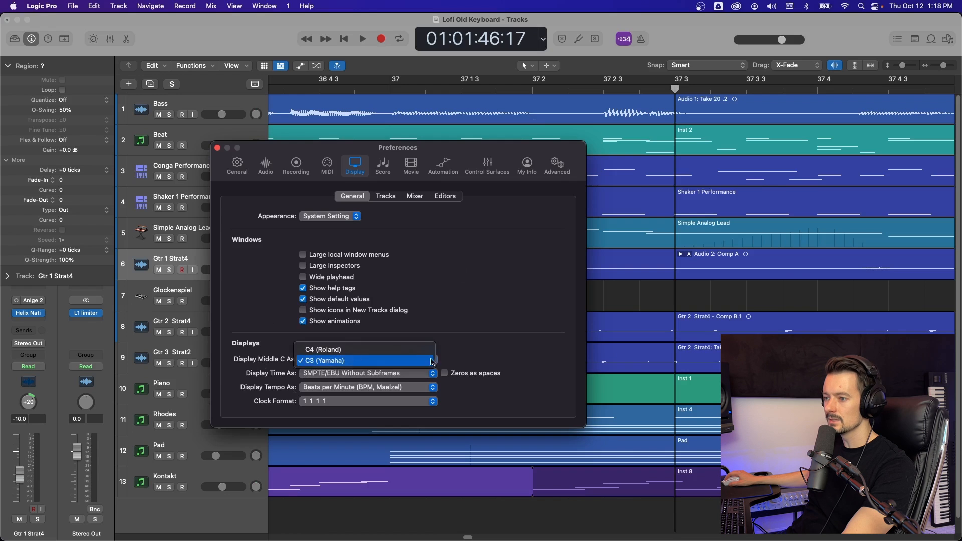
pyautogui.click(485, 362)
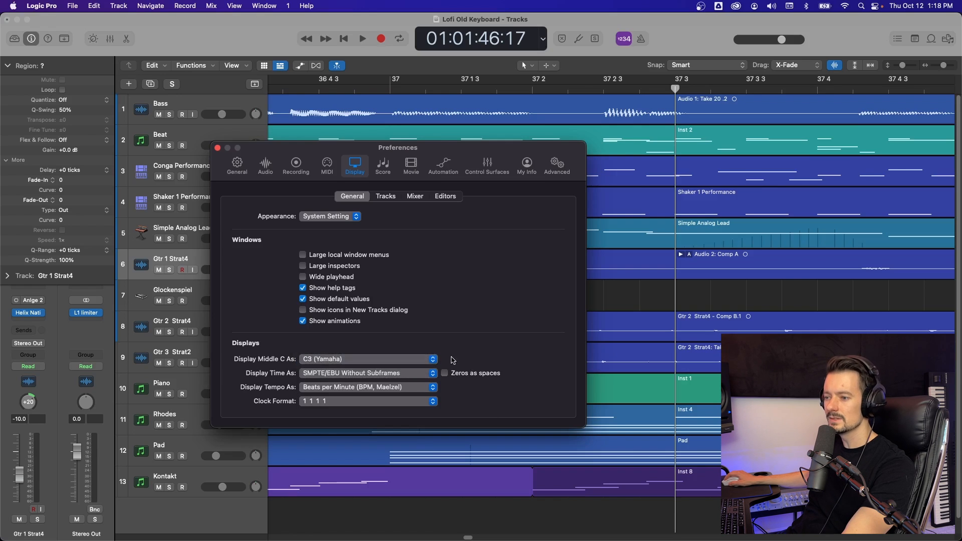
pyautogui.click(431, 402)
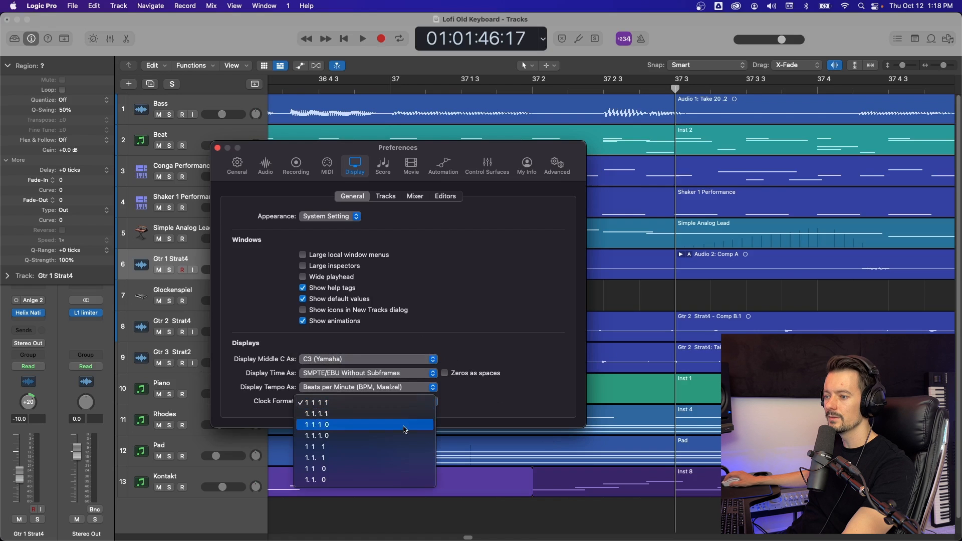
pyautogui.click(551, 388)
# Enable Show track or bar number while scrolling in the Display preferences for Tracks, and scroll through the arrangement to demonstrate it
pyautogui.click(383, 197)
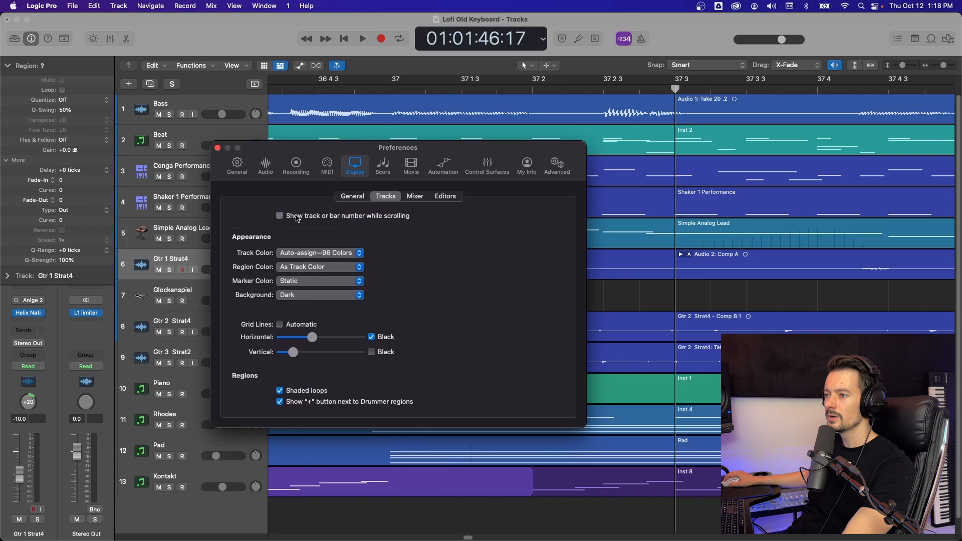
pyautogui.scroll(-2, 180, 240)
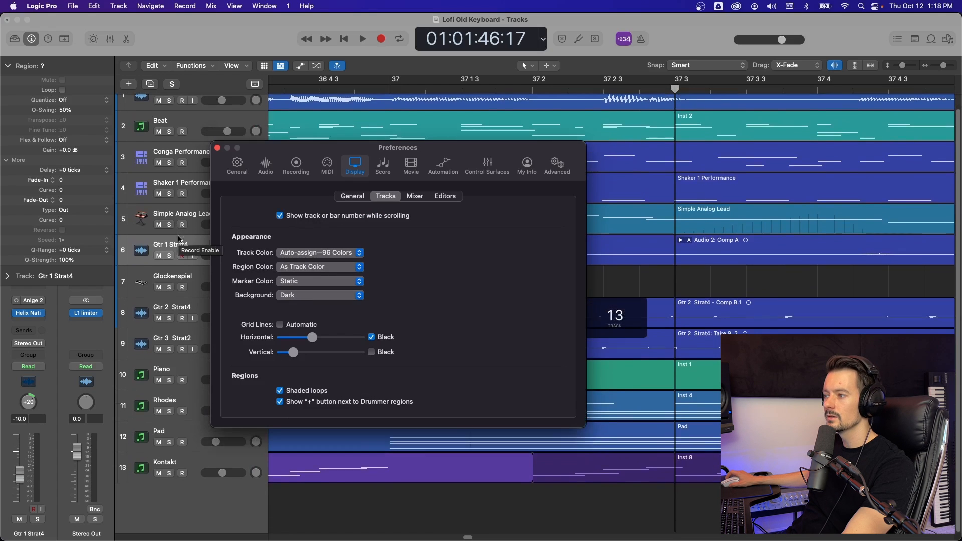
pyautogui.moveTo(507, 145); pyautogui.dragTo(961, 125)
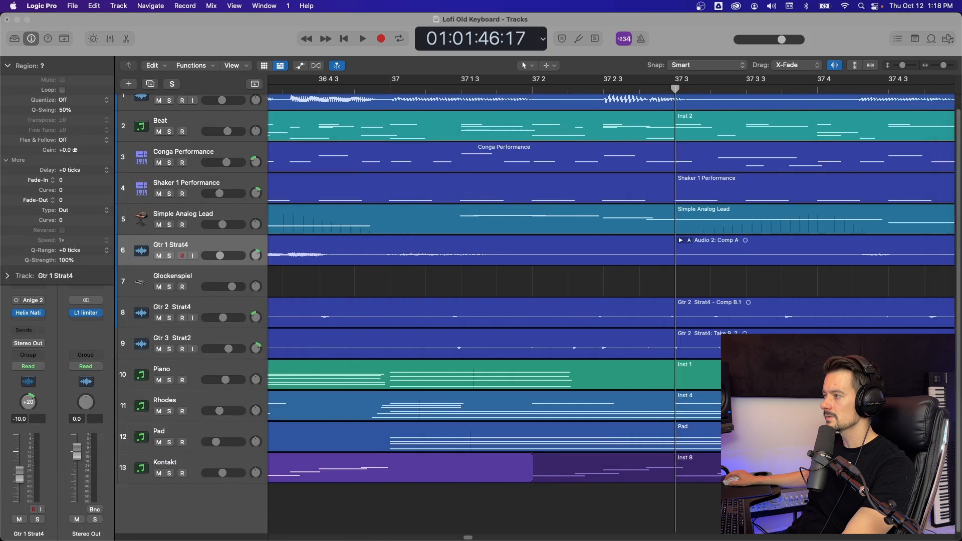
pyautogui.scroll(1, 612, 312)
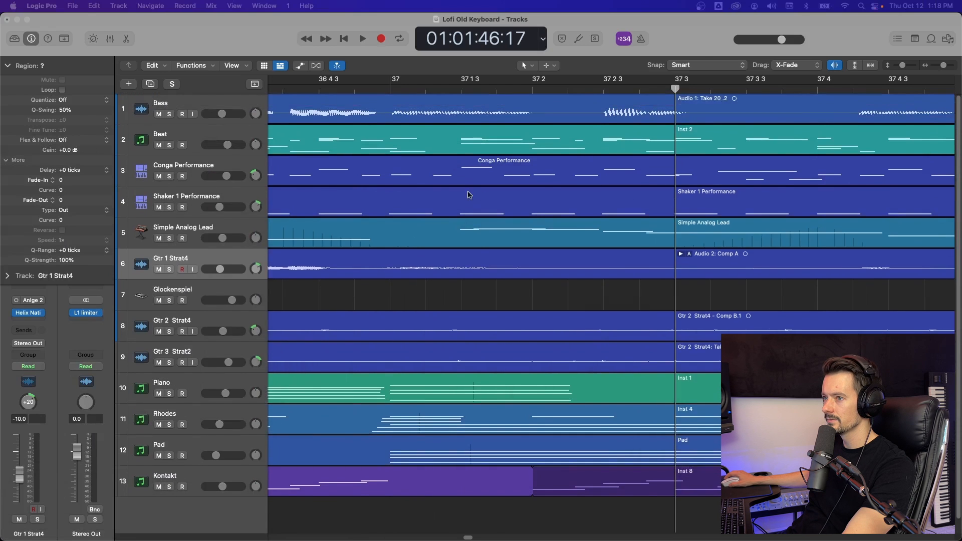
pyautogui.scroll(1, 457, 193)
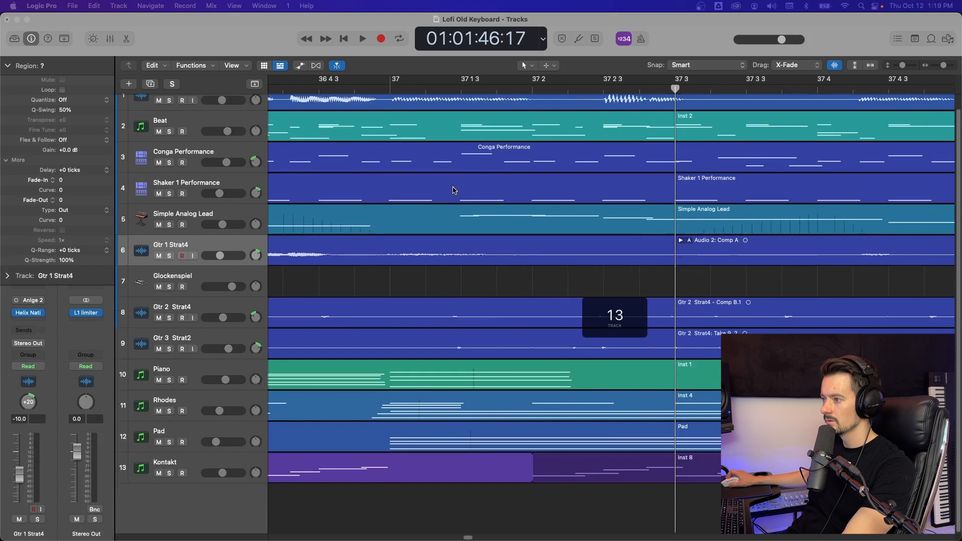
pyautogui.scroll(-2, 453, 190)
pyautogui.scroll(2, 453, 190)
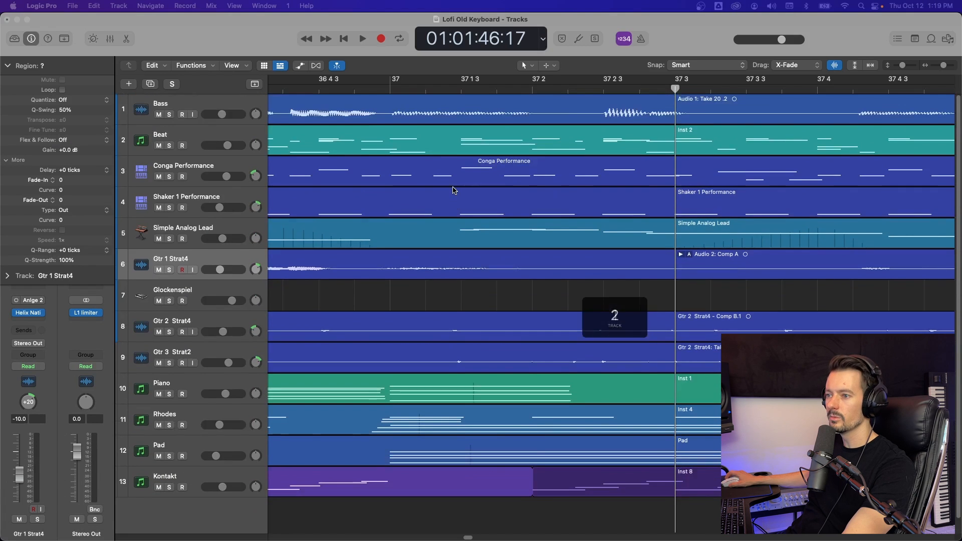
# Test the scrolling number with vertically enlarged tracks, and turn Show track or bar number while scrolling off, reducing the track height again
pyautogui.moveTo(904, 67); pyautogui.dragTo(909, 68)
pyautogui.scroll(5, 696, 246)
pyautogui.scroll(5, 695, 243)
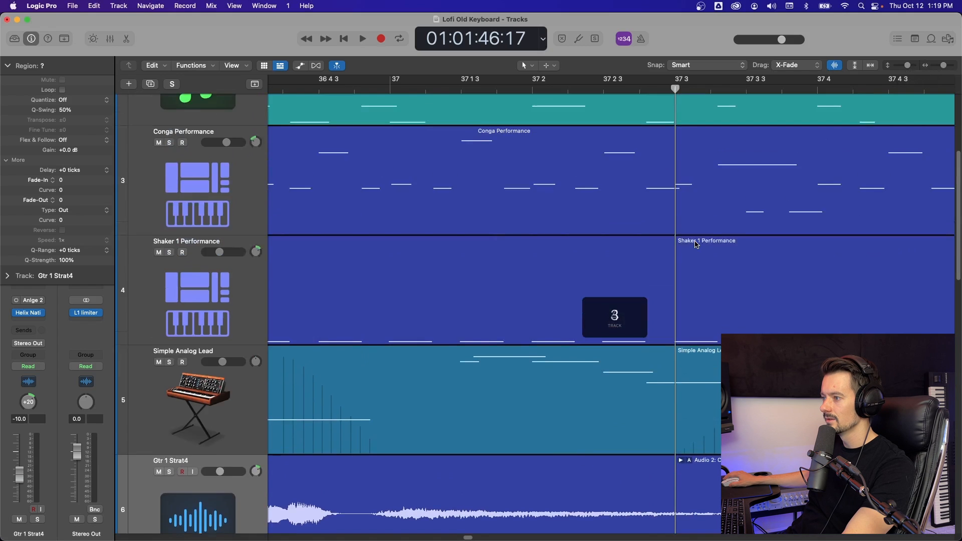
pyautogui.scroll(2, 693, 242)
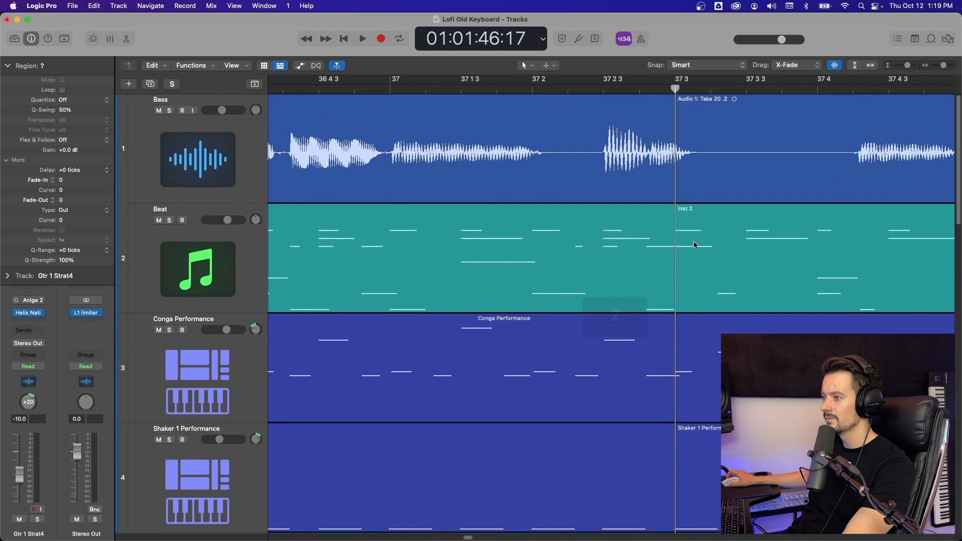
pyautogui.press('super+comma')
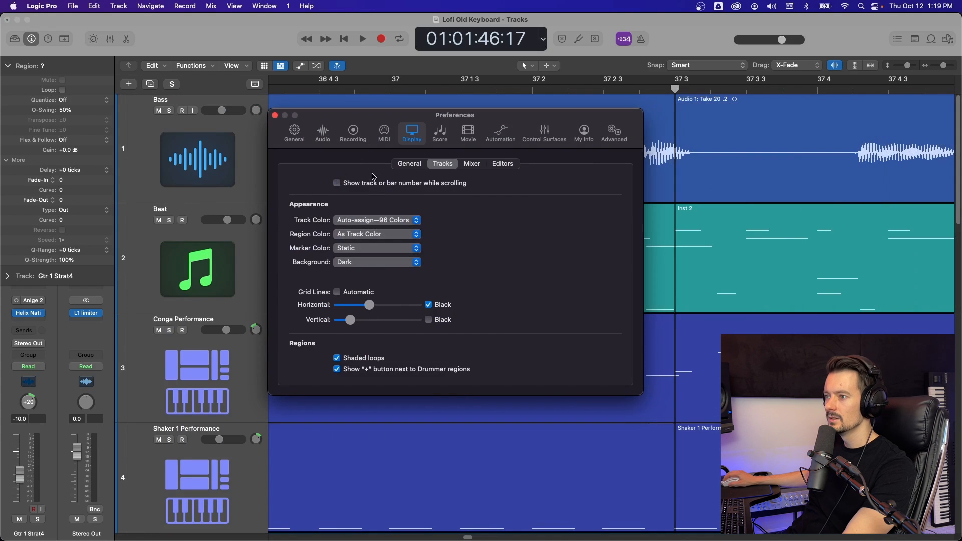
pyautogui.moveTo(908, 68); pyautogui.dragTo(899, 71)
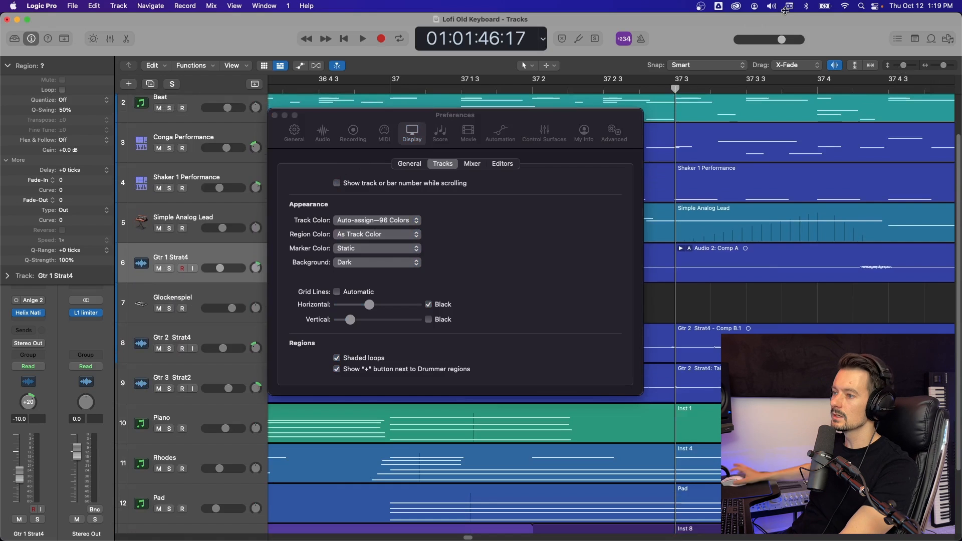
# Review the Track Color and Region Color options in the Display preferences for Tracks, keeping Auto-assign—96 Colors and As Track Color
pyautogui.click(361, 220)
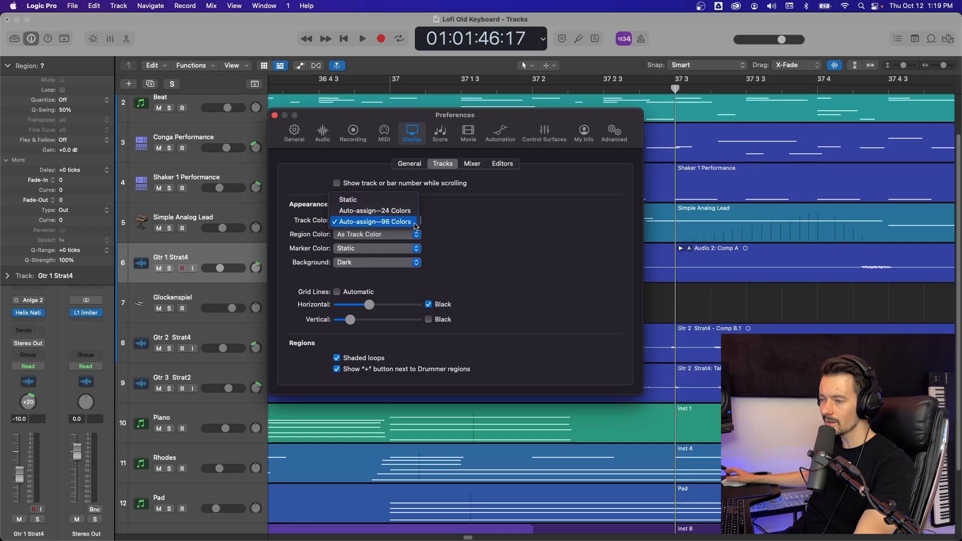
pyautogui.click(581, 279)
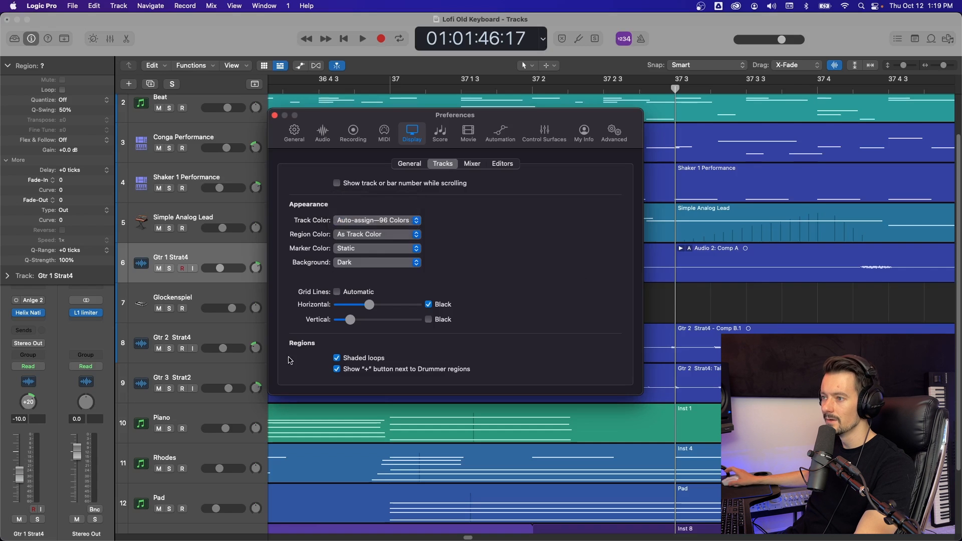
pyautogui.click(367, 235)
pyautogui.click(499, 239)
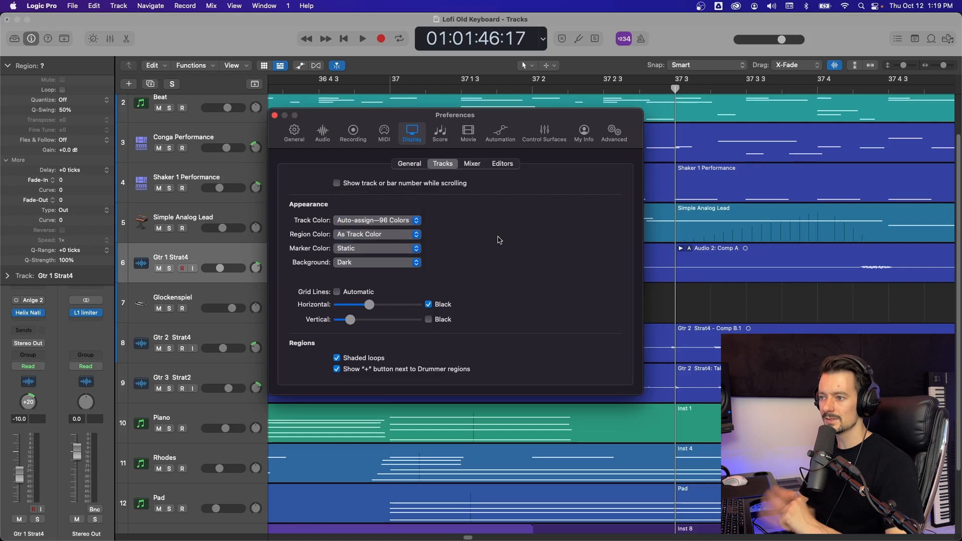
pyautogui.click(363, 235)
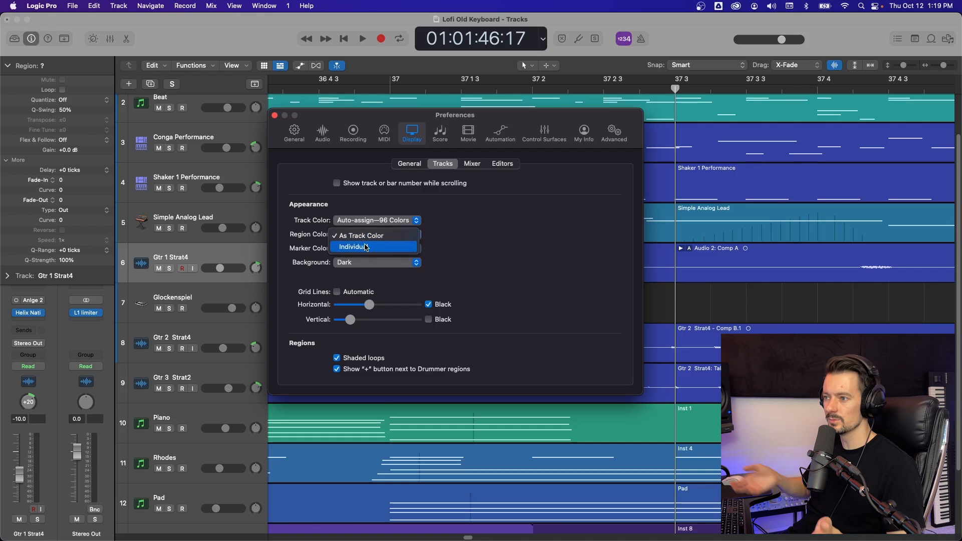
pyautogui.click(443, 239)
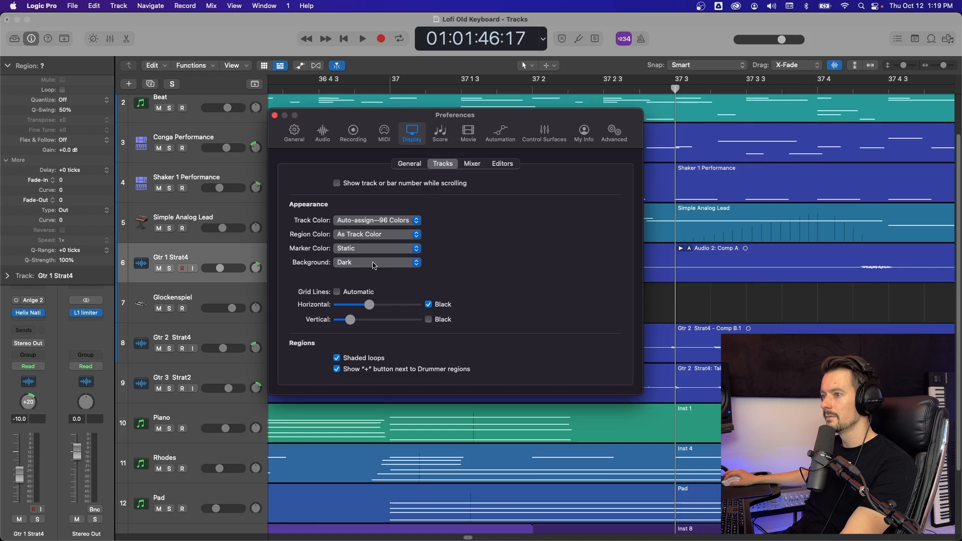
# Set Marker Color to Auto-assign—96 Colors and move the Preferences window out of the way of the arrangement
pyautogui.click(346, 250)
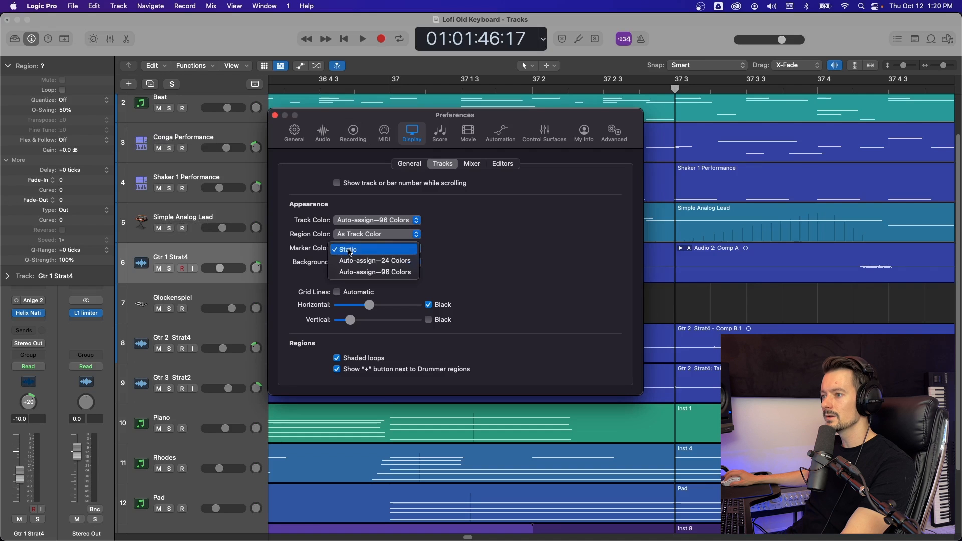
pyautogui.click(492, 119)
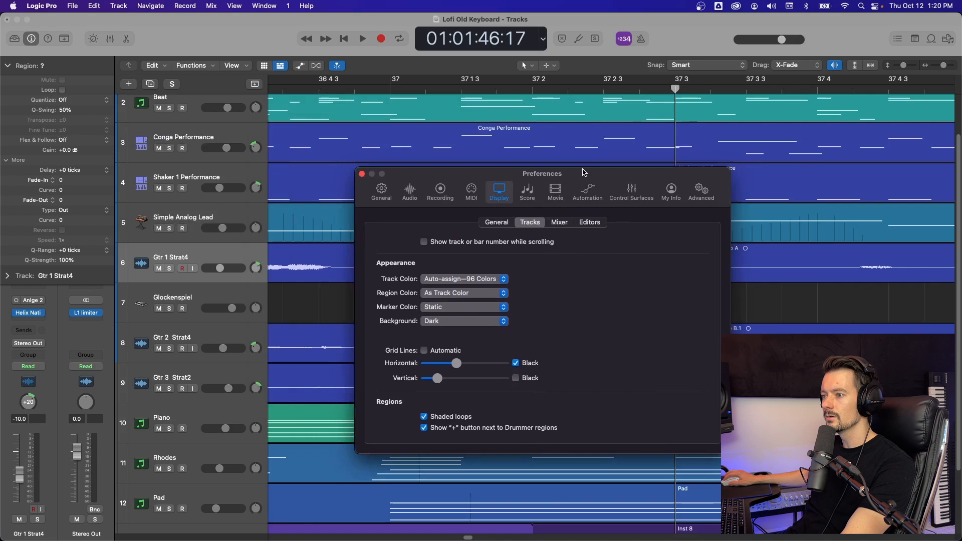
pyautogui.moveTo(491, 118); pyautogui.dragTo(961, 165)
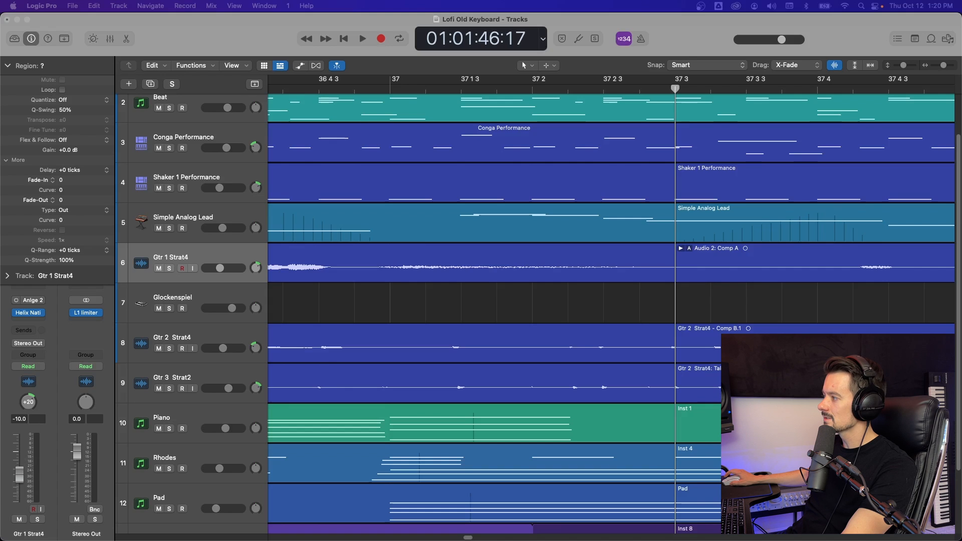
# Show the global tracks and create markers at bar 37, at 37 2 3, and between 37 3 3 and 37 4
pyautogui.click(394, 91)
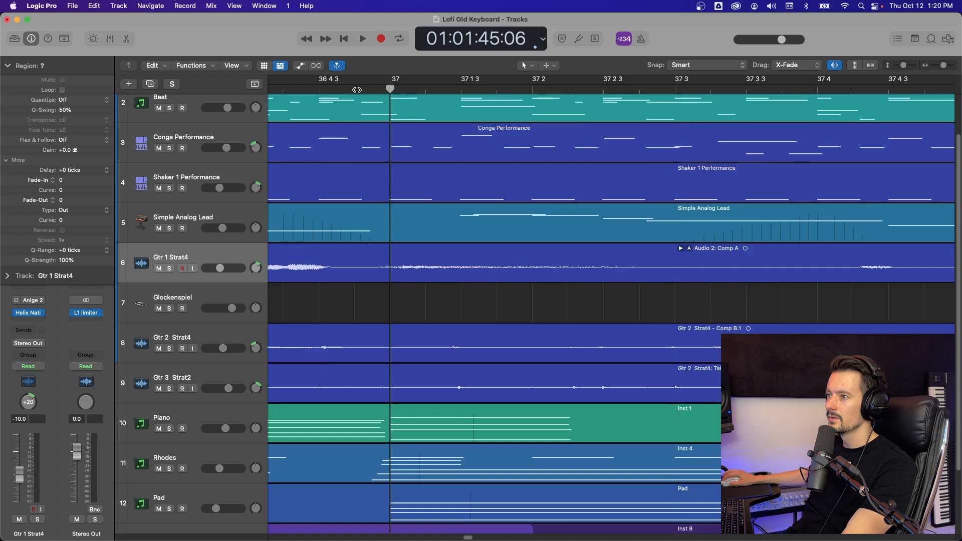
pyautogui.click(254, 84)
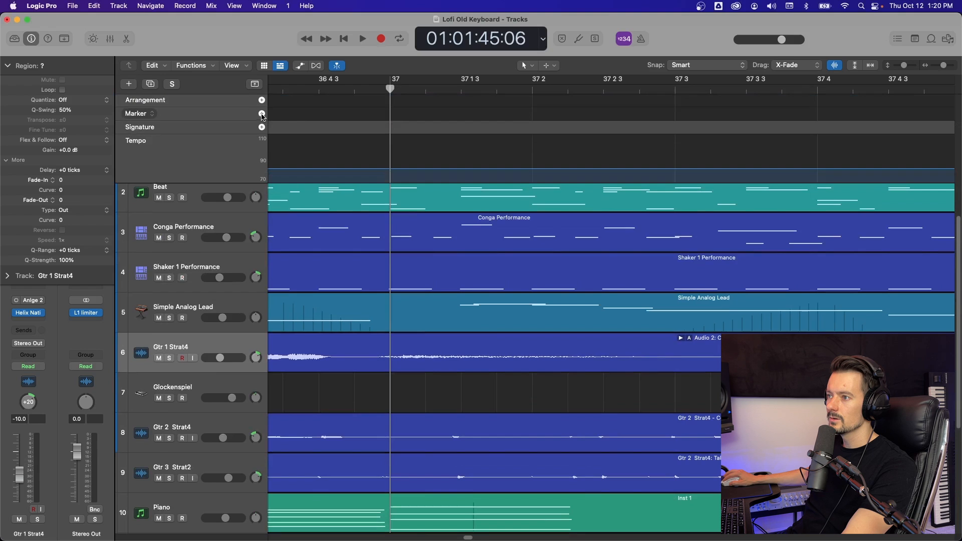
pyautogui.click(262, 114)
pyautogui.click(603, 87)
pyautogui.click(262, 114)
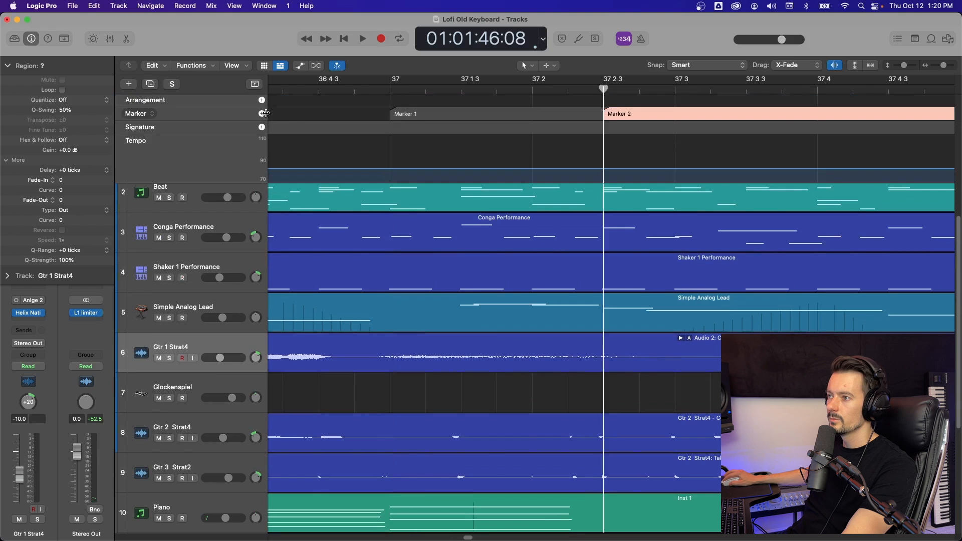
pyautogui.click(781, 90)
pyautogui.click(262, 114)
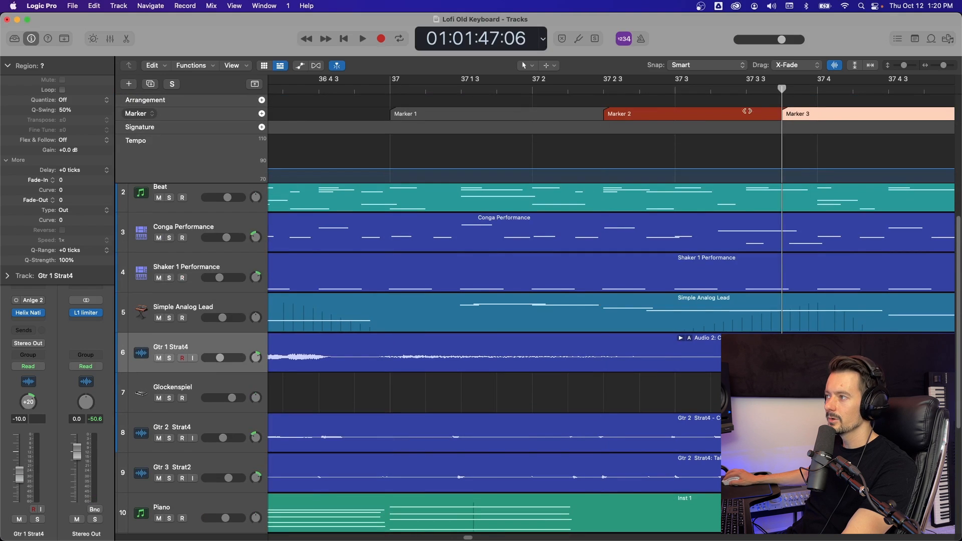
# Create two more markers, just after 37 1 3 and just after 36 4 3, and hide the global tracks
pyautogui.click(480, 90)
pyautogui.click(262, 114)
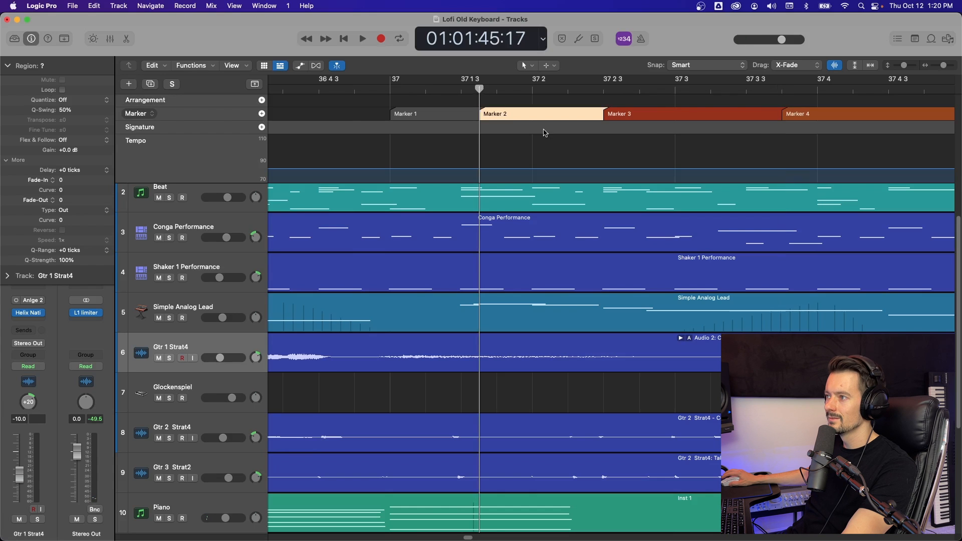
pyautogui.click(332, 91)
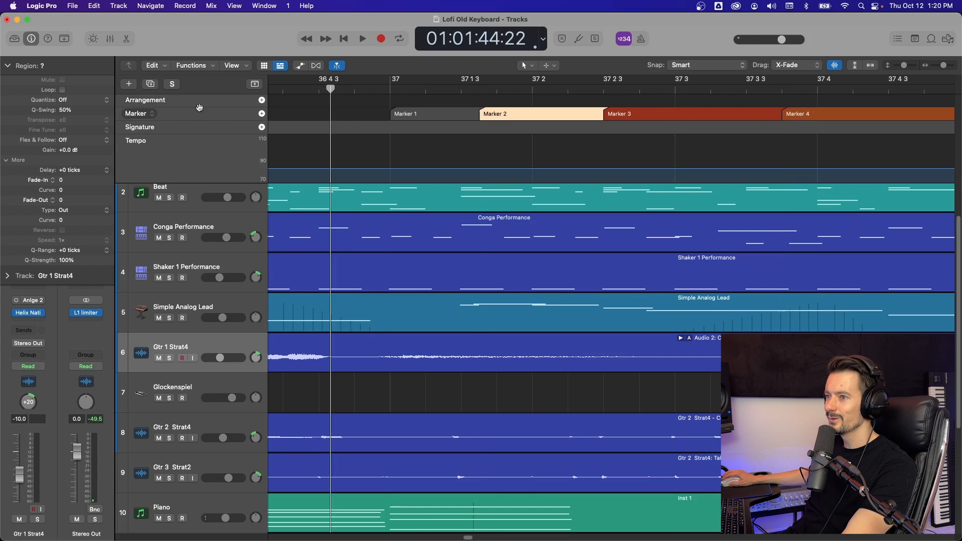
pyautogui.click(262, 114)
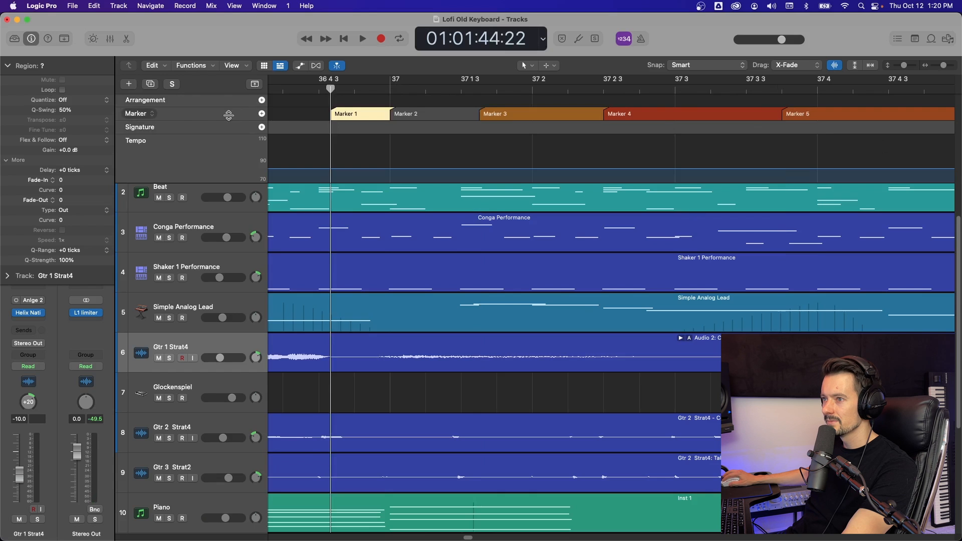
pyautogui.click(254, 85)
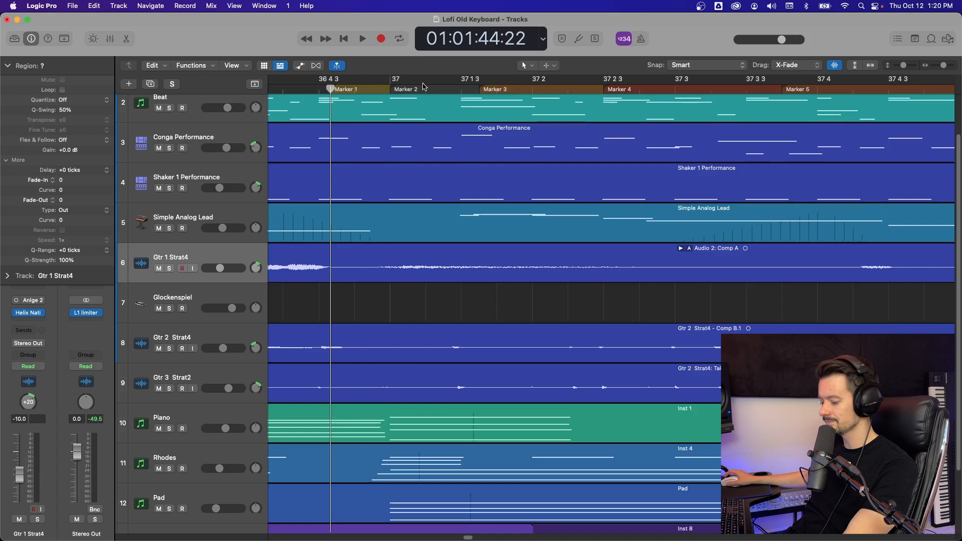
# Undo the creation of all five markers
pyautogui.press('super+z')
pyautogui.press('super+z')
pyautogui.press('super+z')
pyautogui.press('super+z')
pyautogui.press('super+z')
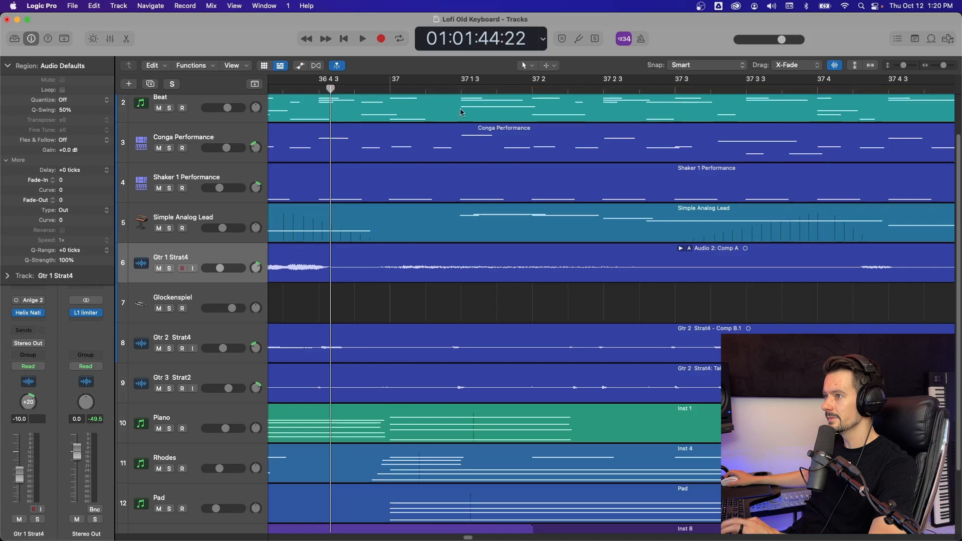
# Reopen the preferences and try the Bright and Custom options for the Tracks background, setting it back to Dark
pyautogui.press('super+comma')
pyautogui.click(507, 262)
pyautogui.click(507, 275)
pyautogui.click(510, 263)
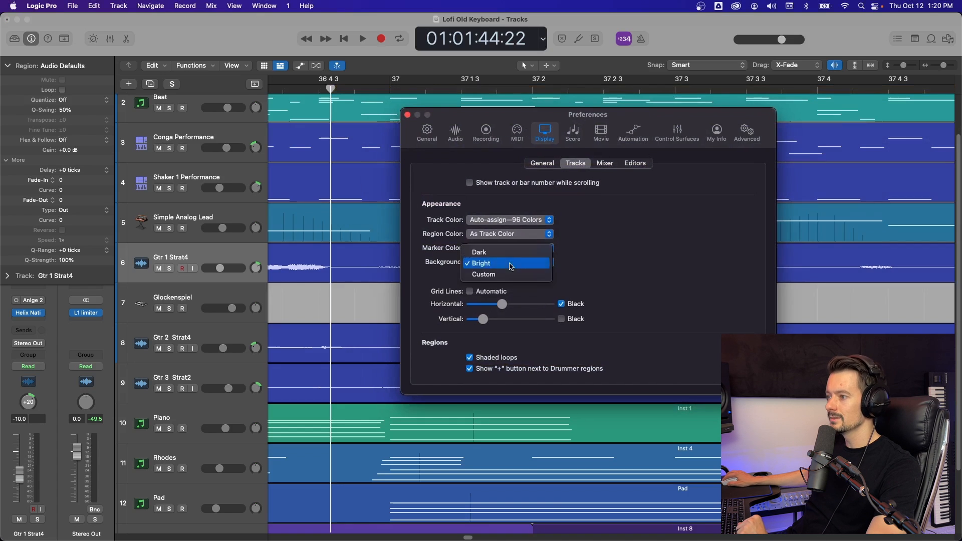
pyautogui.click(509, 275)
pyautogui.moveTo(470, 278)
pyautogui.mouseDown()
pyautogui.moveTo(509, 280)
pyautogui.moveTo(478, 280)
pyautogui.mouseUp()
pyautogui.click(505, 263)
pyautogui.click(482, 241)
# Zoom the arrangement out horizontally to reveal its empty bars, and compare the grid lines with Automatic on and off
pyautogui.moveTo(690, 113); pyautogui.dragTo(566, 133)
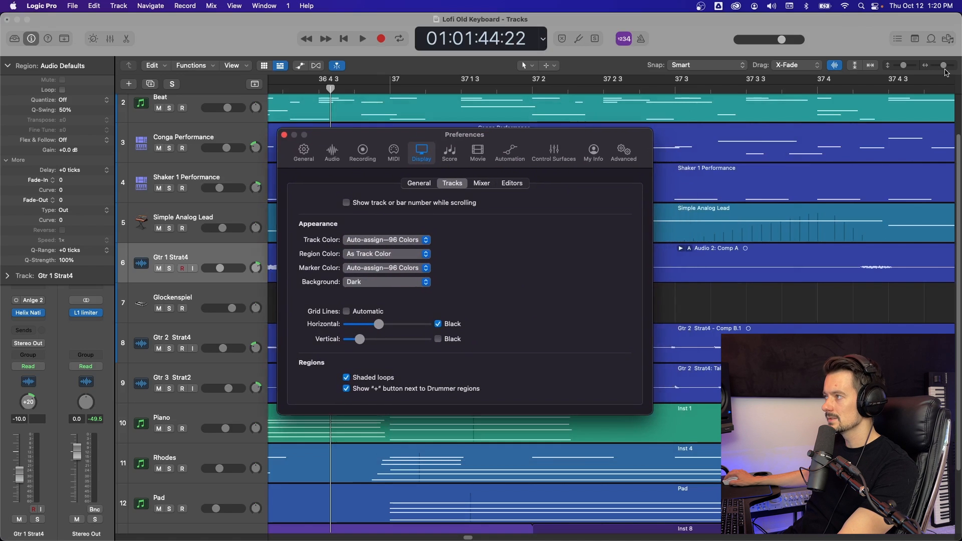
pyautogui.moveTo(945, 66); pyautogui.dragTo(939, 65)
pyautogui.moveTo(574, 137); pyautogui.dragTo(464, 129)
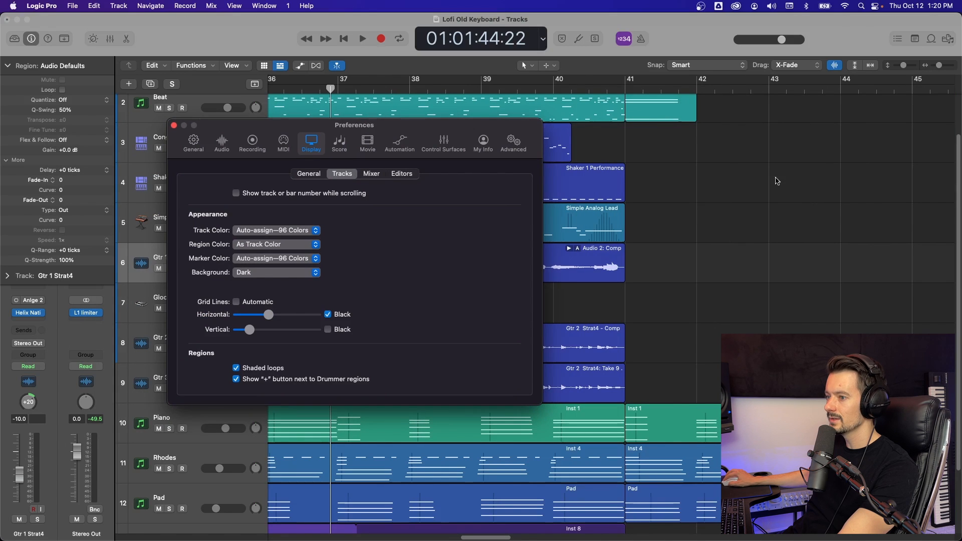
pyautogui.click(236, 302)
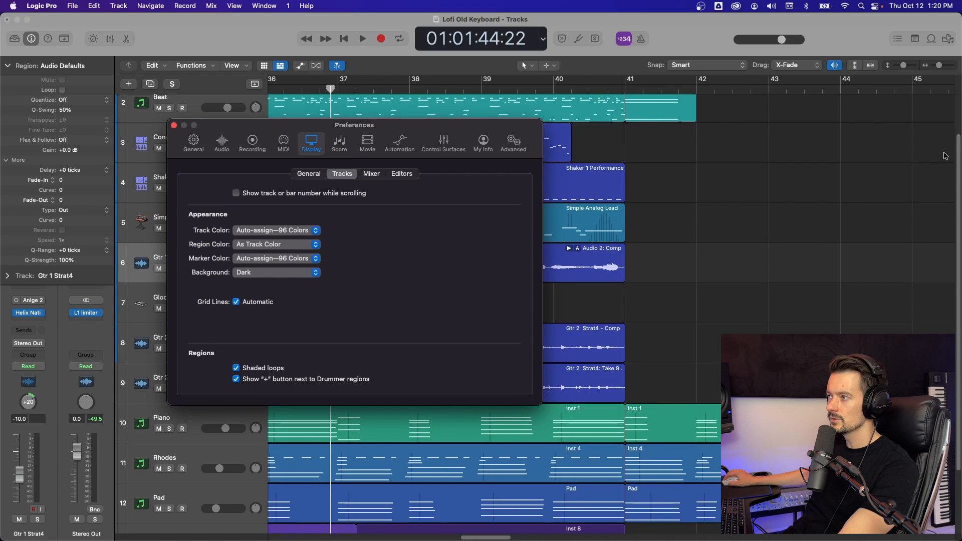
pyautogui.click(236, 302)
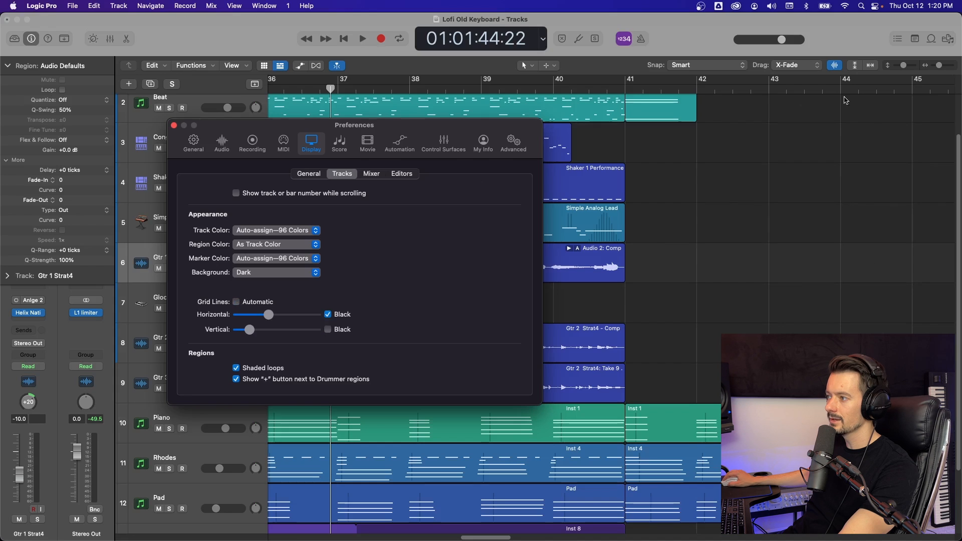
# Toggle Black for the horizontal grid lines to compare the effect, leaving it on, and test the Vertical grid line slider
pyautogui.click(327, 315)
pyautogui.click(327, 315)
pyautogui.click(327, 314)
pyautogui.click(327, 314)
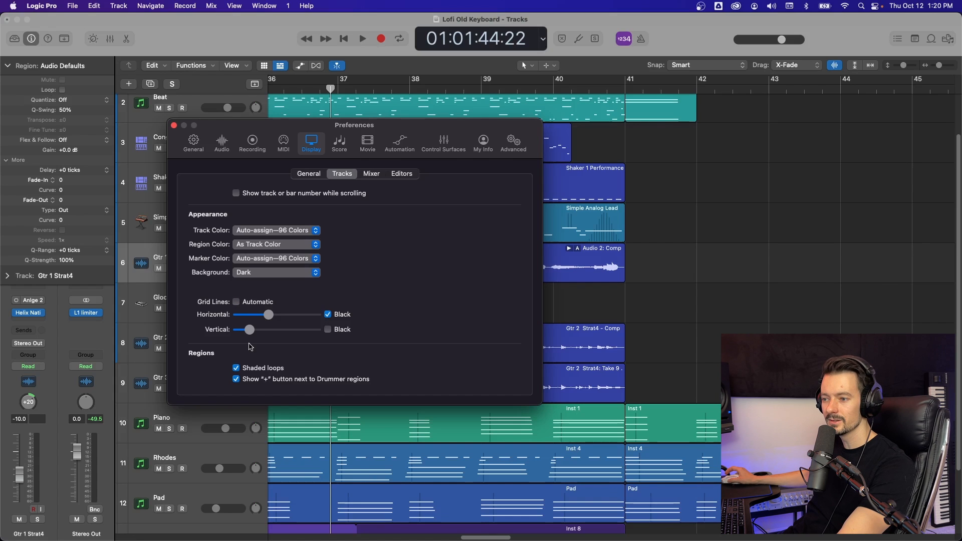
pyautogui.moveTo(258, 330)
pyautogui.mouseDown()
pyautogui.moveTo(297, 329)
pyautogui.moveTo(258, 330)
pyautogui.moveTo(252, 344)
pyautogui.mouseUp()
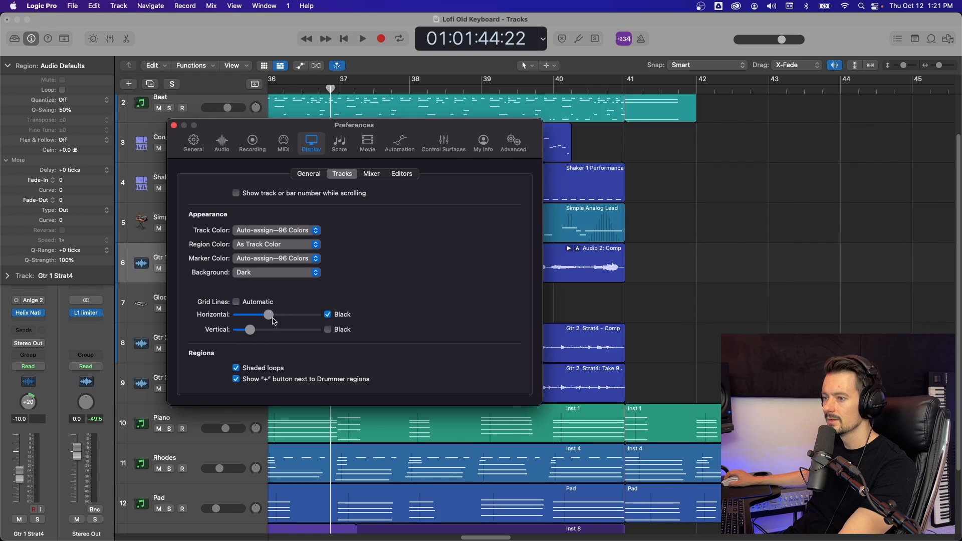
# Loop the Gtr 2 Strat4 region to just before bar 45, and switch Shaded loops off and back on to compare
pyautogui.moveTo(437, 128); pyautogui.dragTo(340, 41)
pyautogui.click(656, 333)
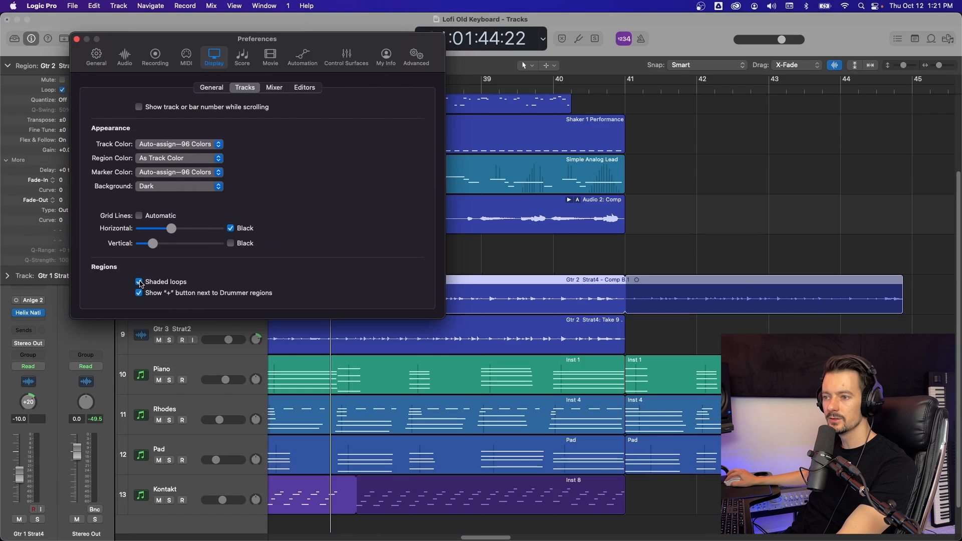
pyautogui.click(140, 282)
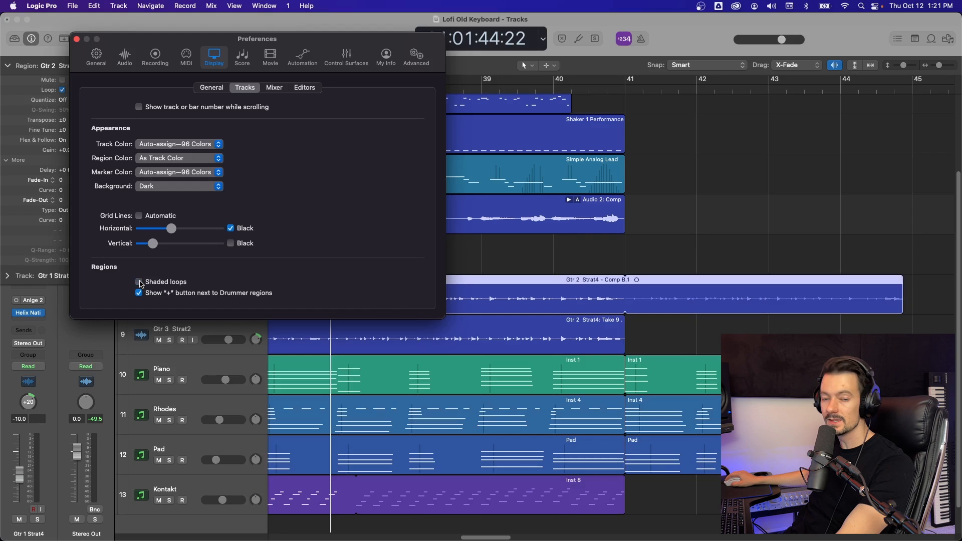
pyautogui.click(140, 282)
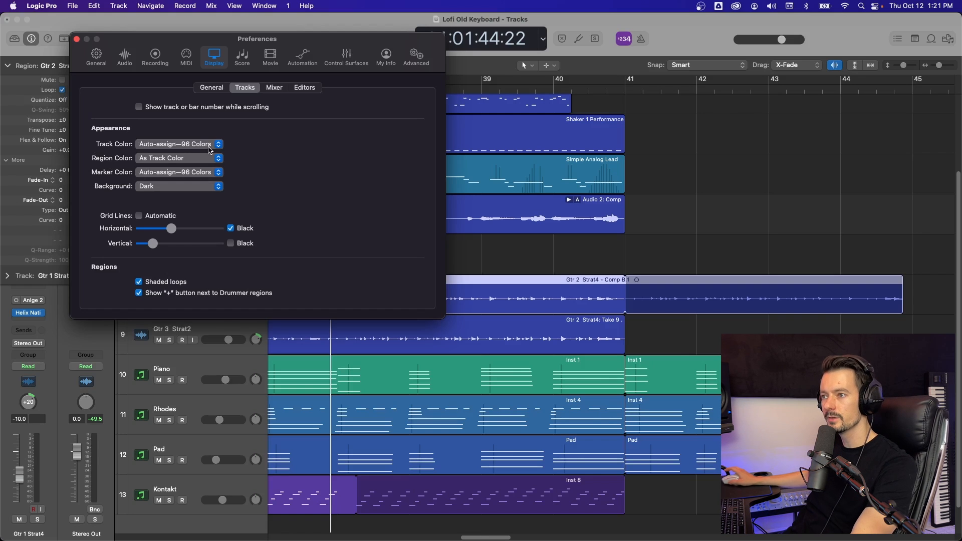
# In the Mixer display preferences, test Open plug-in window on insertion by adding a stereo Channel EQ to Gtr 1 Strat4 and removing it
pyautogui.click(274, 89)
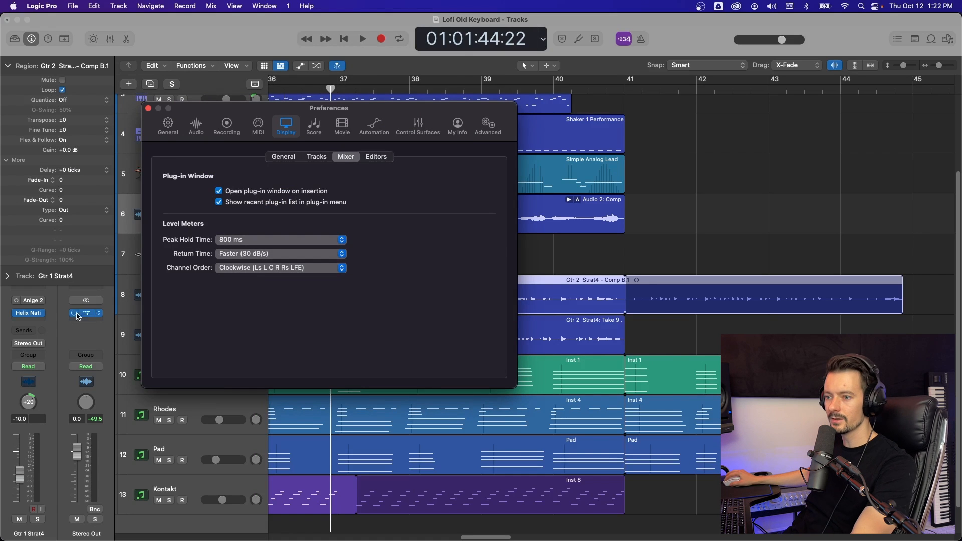
pyautogui.click(40, 323)
pyautogui.moveTo(45, 356)
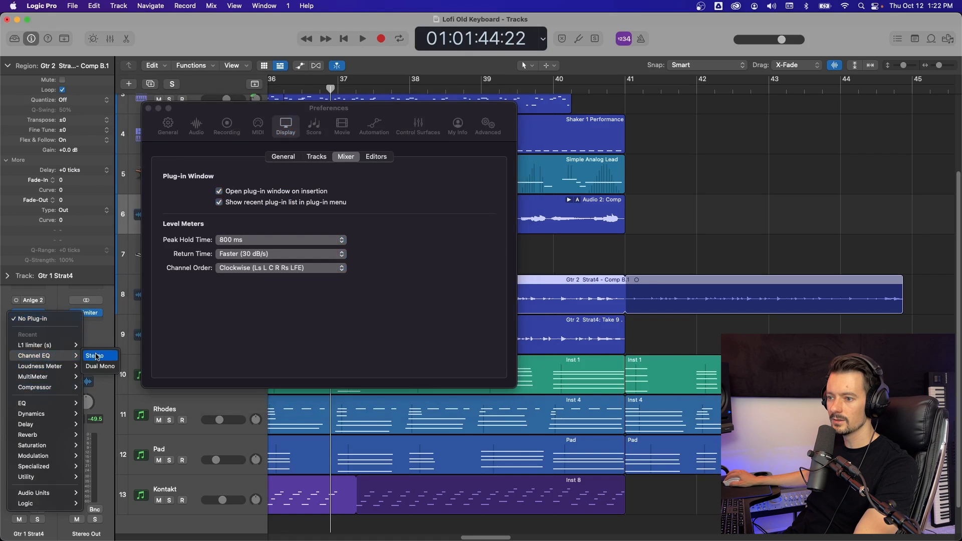
pyautogui.click(101, 356)
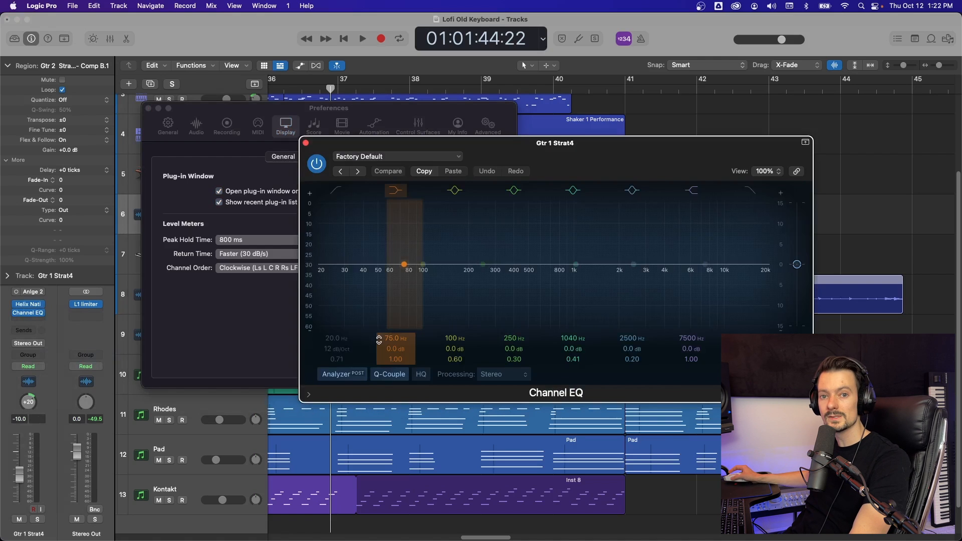
pyautogui.click(305, 143)
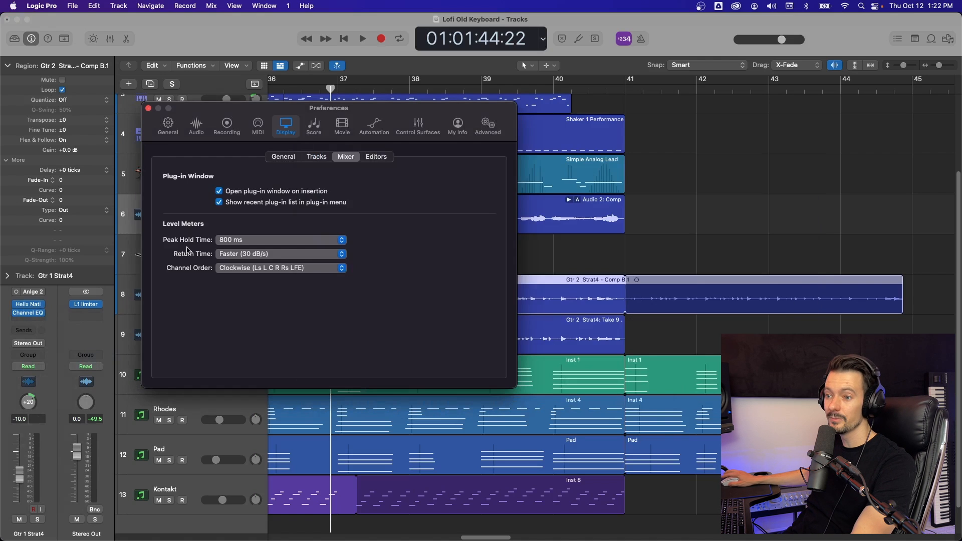
pyautogui.click(41, 314)
pyautogui.click(63, 329)
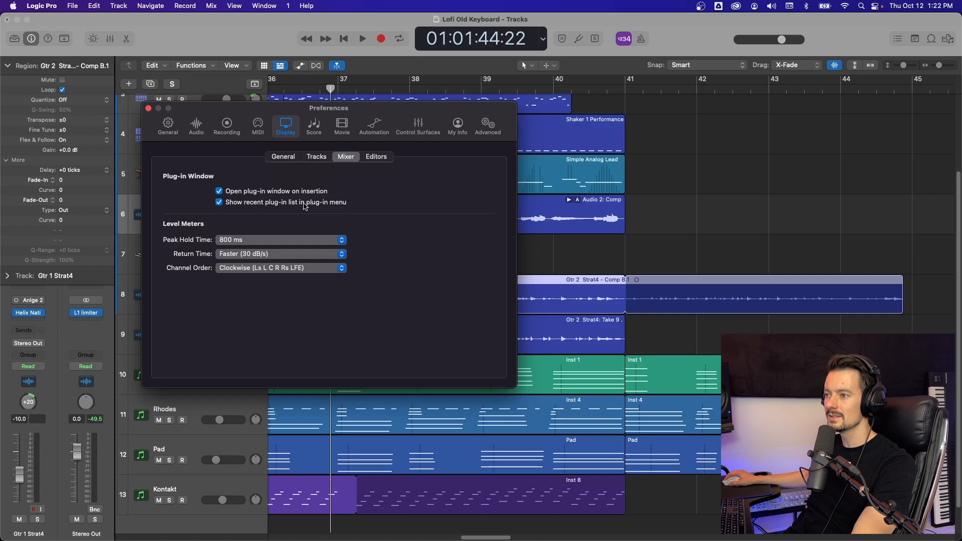
# Check the recent plug-in list for the empty insert slot on Gtr 1 Strat4, and move the Preferences window clear of the channel strips
pyautogui.click(42, 321)
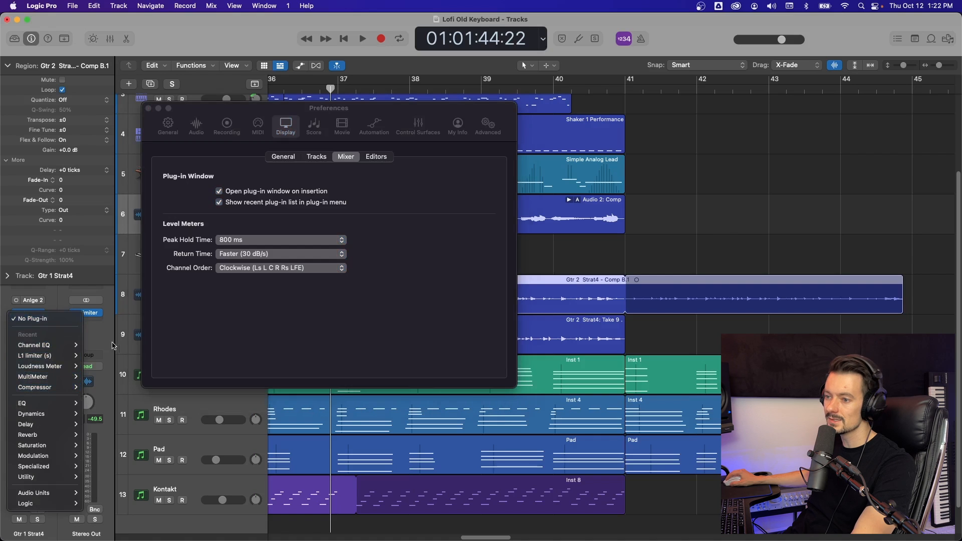
pyautogui.click(416, 286)
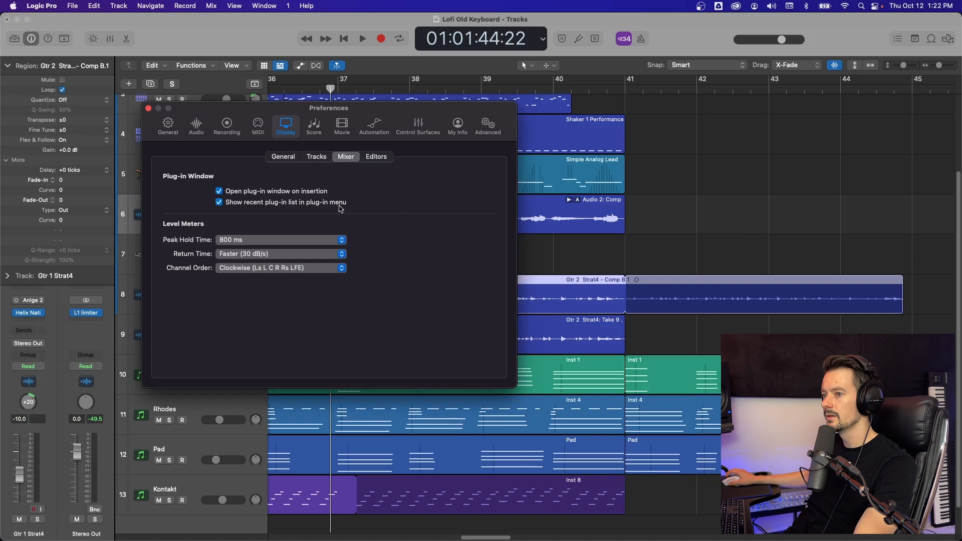
pyautogui.moveTo(336, 108); pyautogui.dragTo(219, 19)
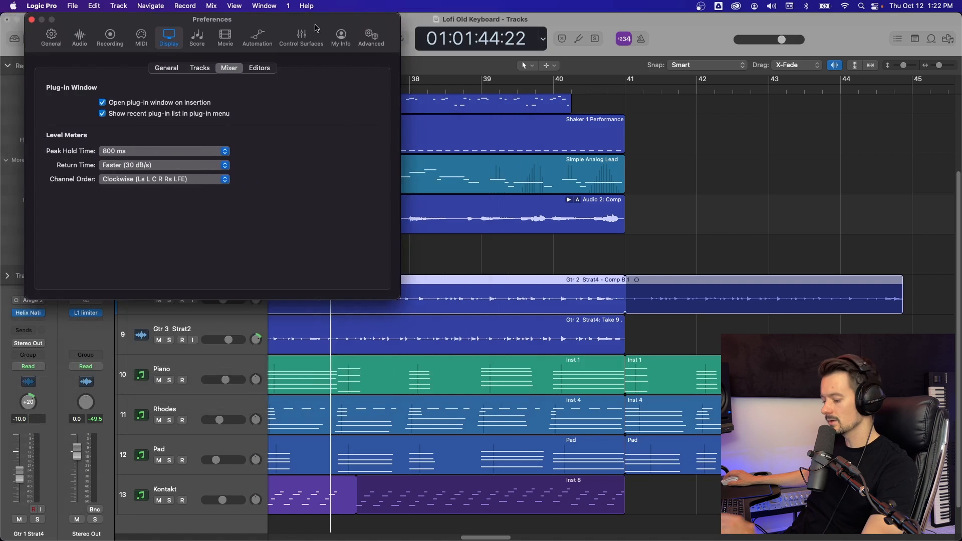
# Show the mixer, check the Peak Hold Time choices, and play the project to watch the level meters
pyautogui.press('x')
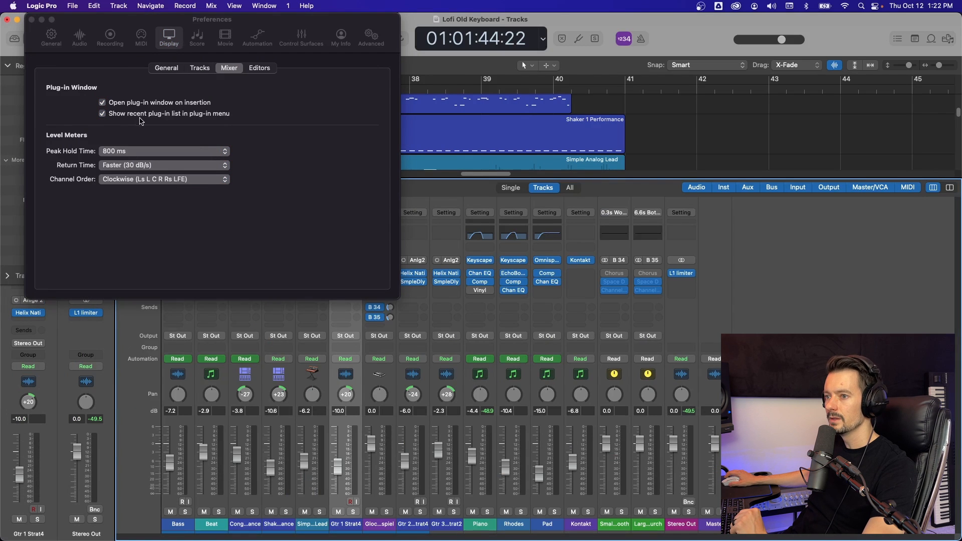
pyautogui.click(113, 151)
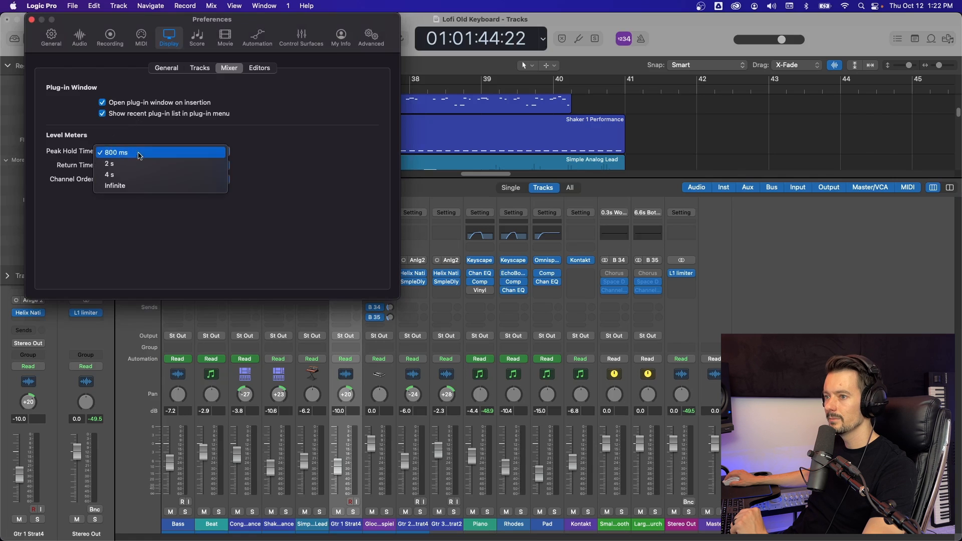
pyautogui.click(316, 203)
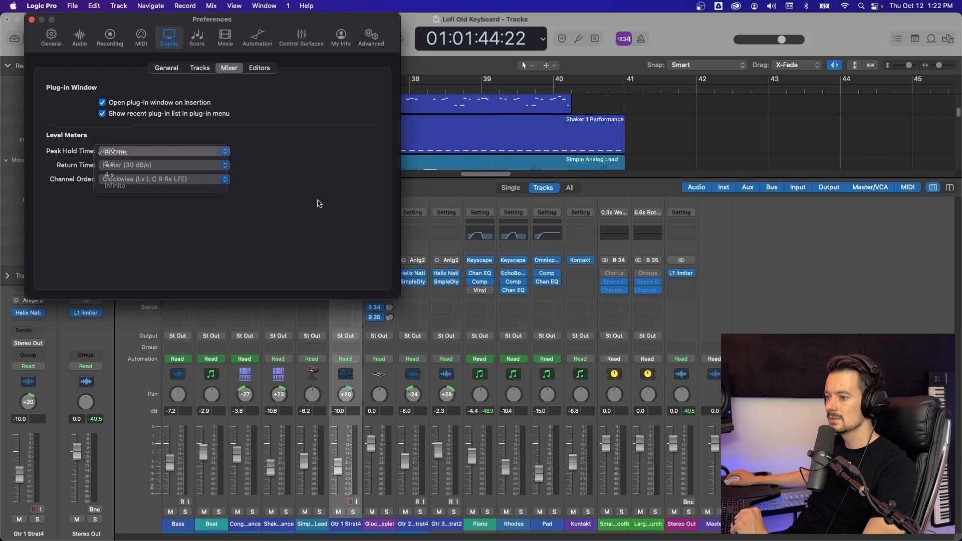
pyautogui.click(702, 119)
pyautogui.press('space')
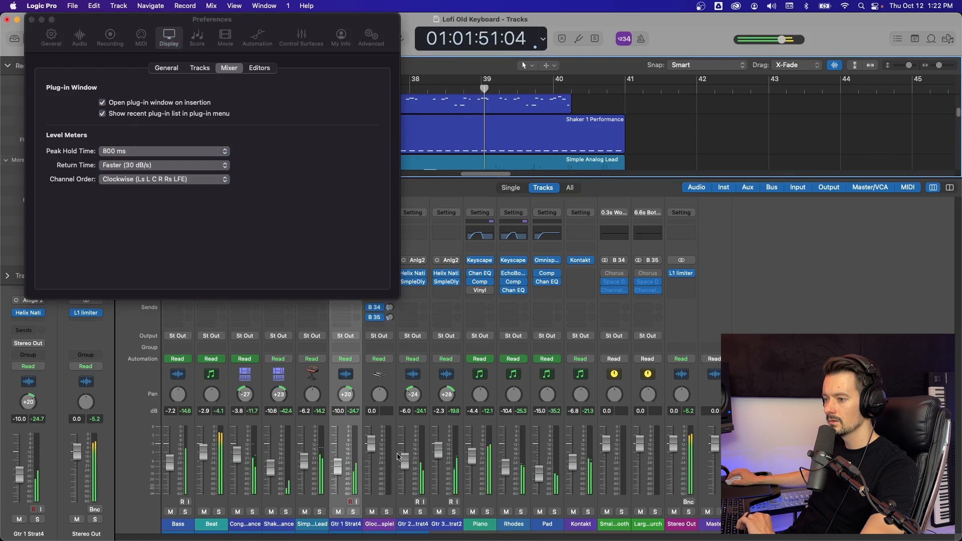
# Try a Peak Hold Time of 4 s on the level meters during playback, and set it to 2 s
pyautogui.click(109, 152)
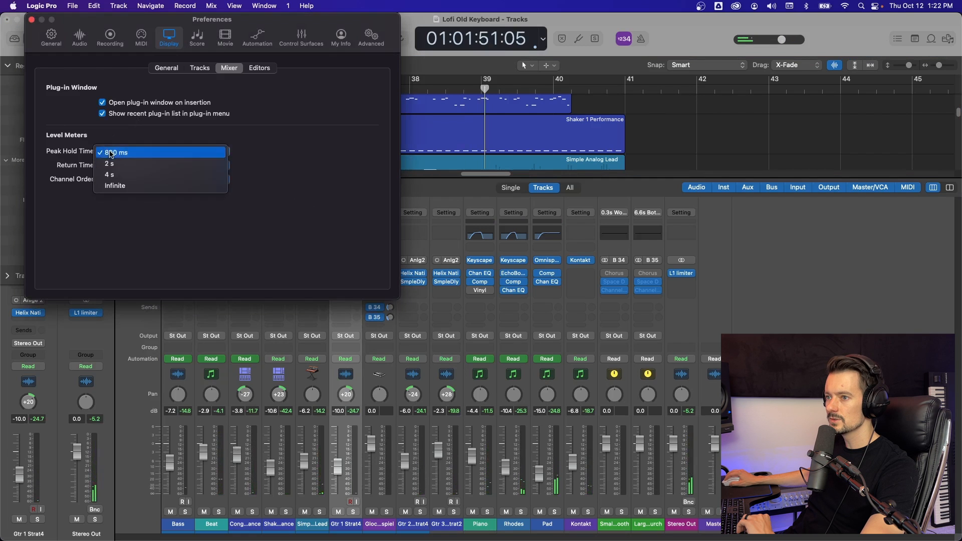
pyautogui.click(126, 175)
pyautogui.press('space')
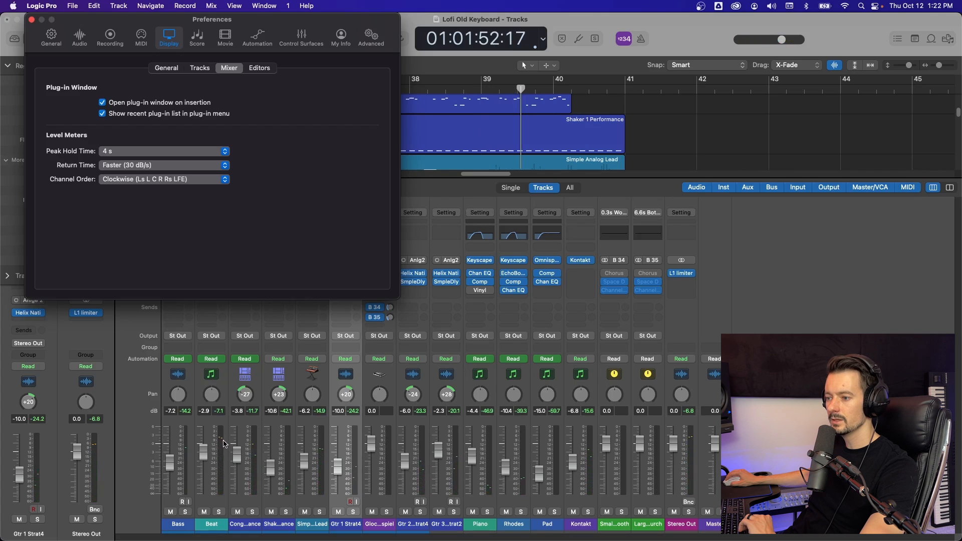
pyautogui.click(181, 153)
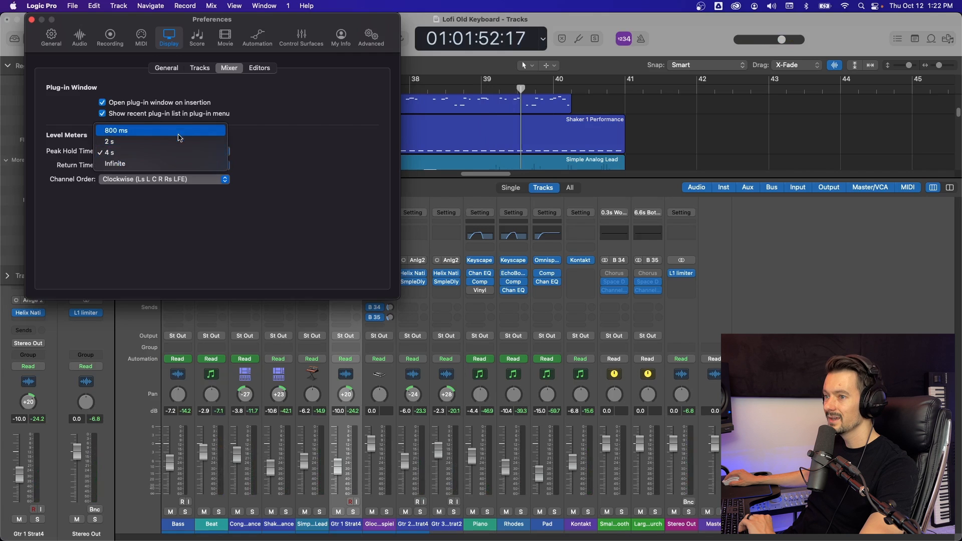
pyautogui.click(172, 141)
pyautogui.click(164, 151)
pyautogui.click(342, 128)
# Set the level meters' Return Time to Very Slow (4 dB/s) and play the project from around bar 33 to watch the meters
pyautogui.click(157, 166)
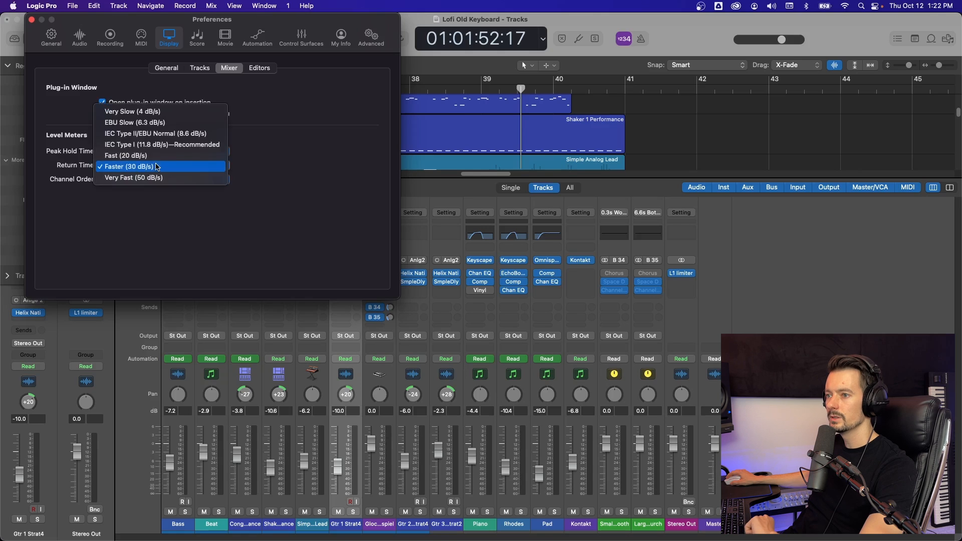
pyautogui.click(175, 116)
pyautogui.press('space')
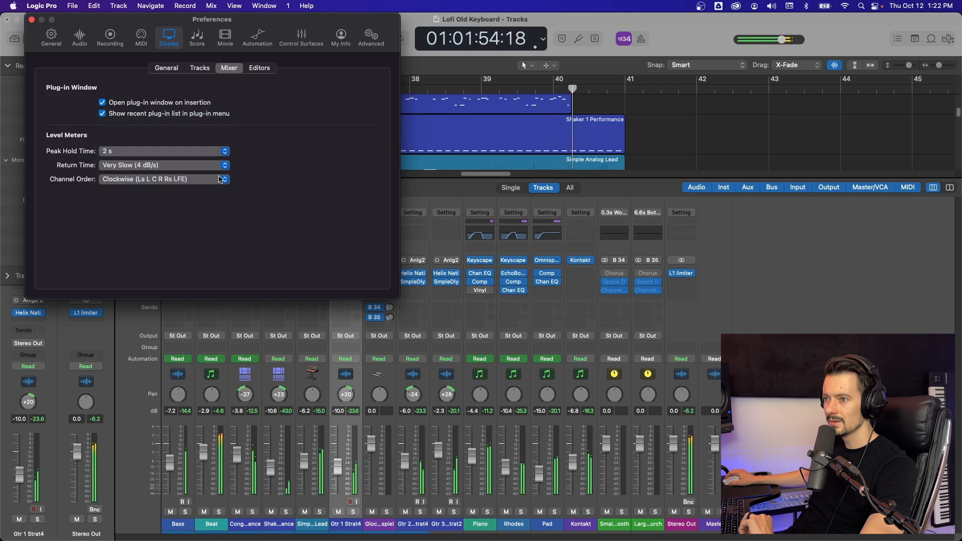
pyautogui.click(691, 488)
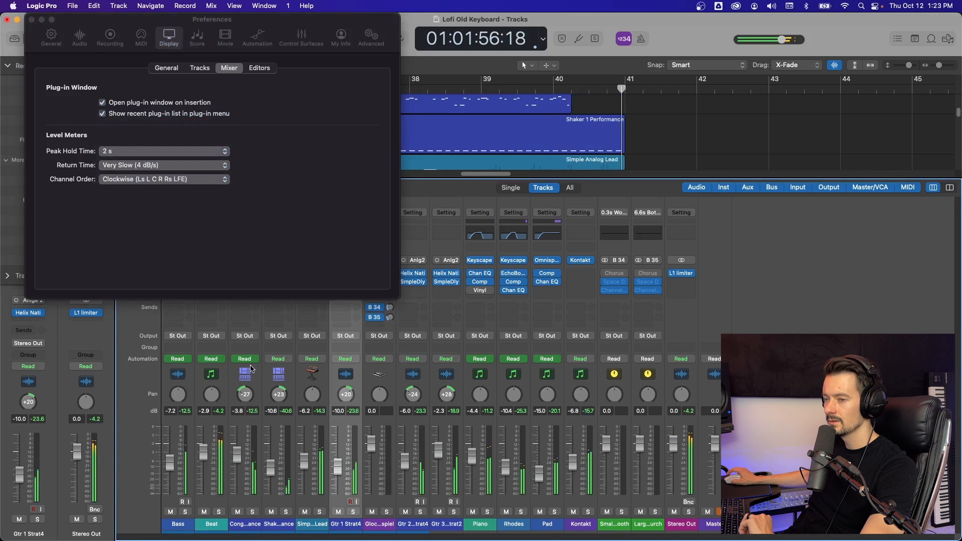
pyautogui.click(141, 151)
pyautogui.click(141, 151)
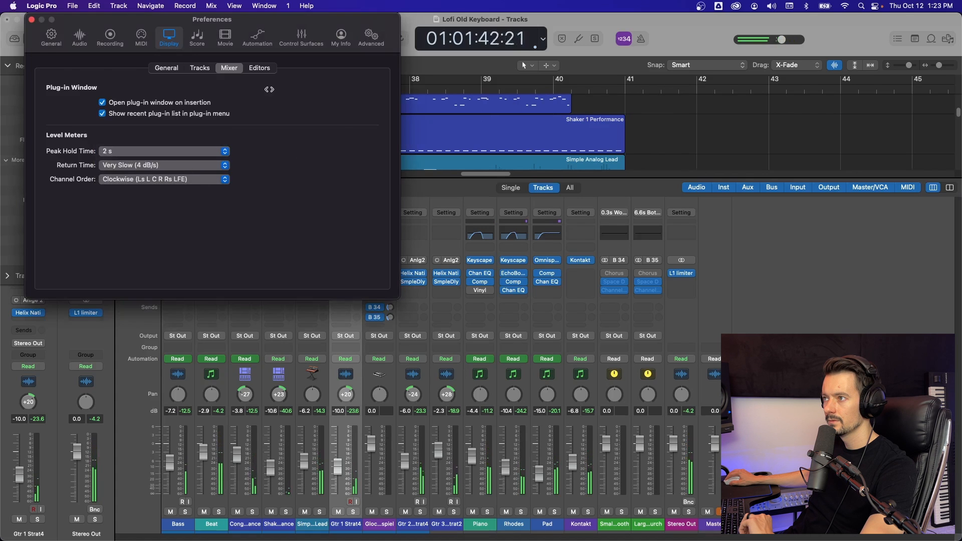
pyautogui.moveTo(282, 90); pyautogui.dragTo(50, 95)
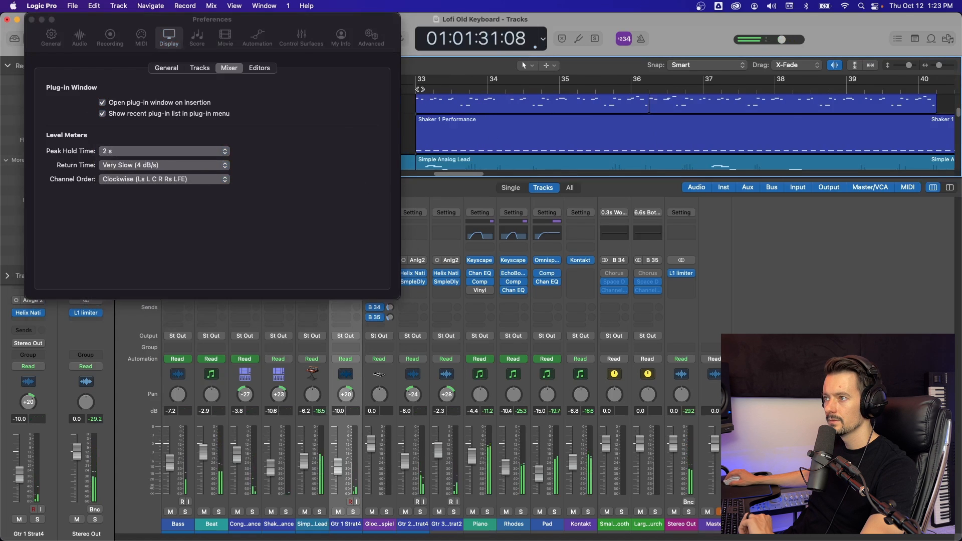
# During playback, try the Return Time at Fast (20 dB/s), Very Fast (50 dB/s) and IEC Type I (11.8 dB/s)
pyautogui.click(166, 167)
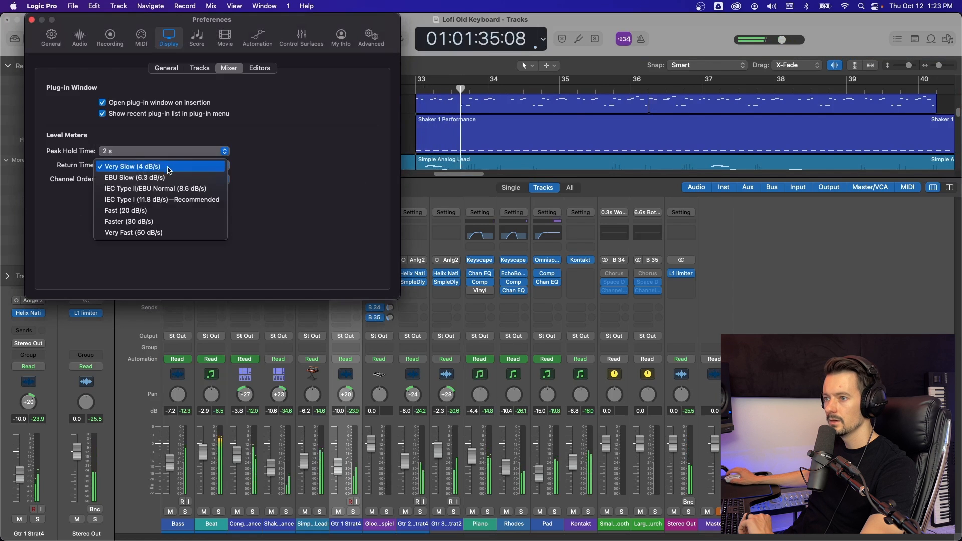
pyautogui.click(156, 210)
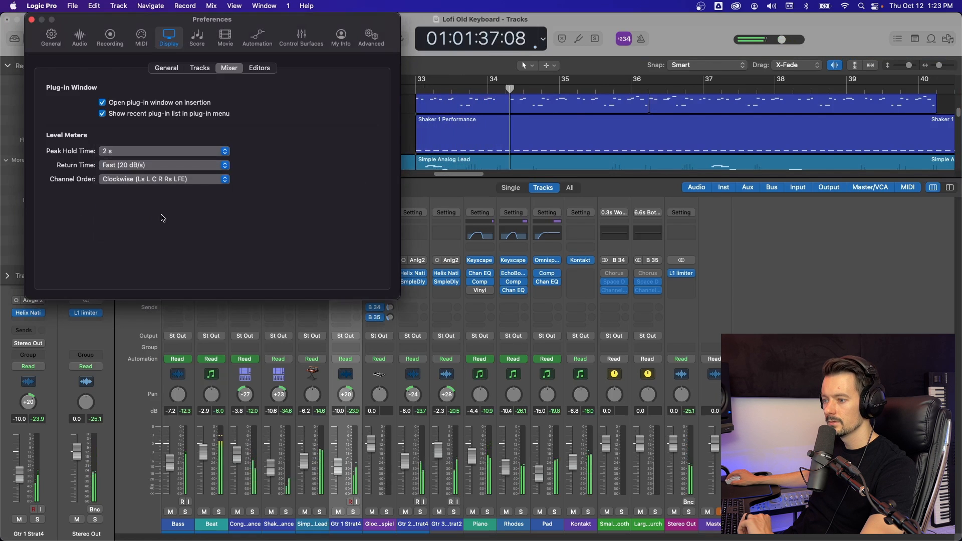
pyautogui.click(159, 165)
pyautogui.click(157, 190)
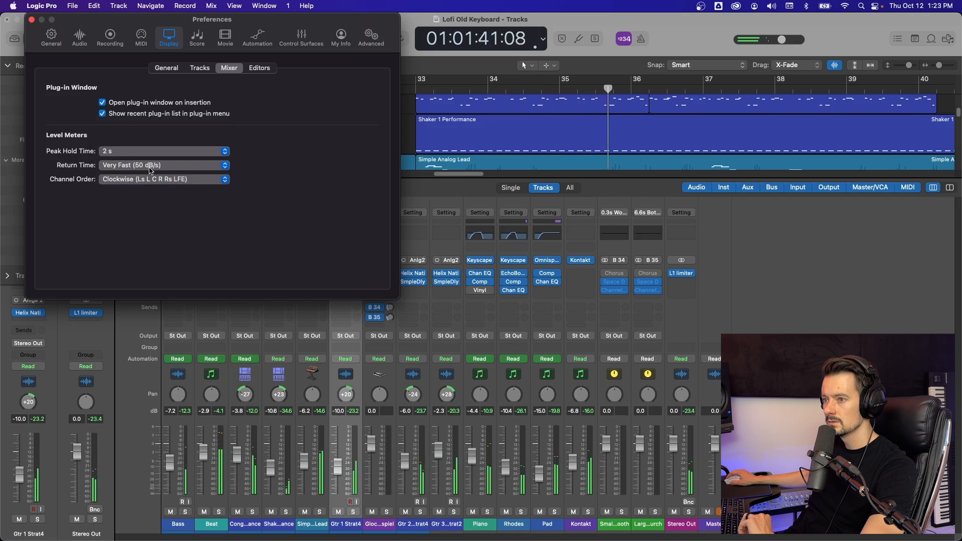
pyautogui.click(148, 166)
pyautogui.click(162, 134)
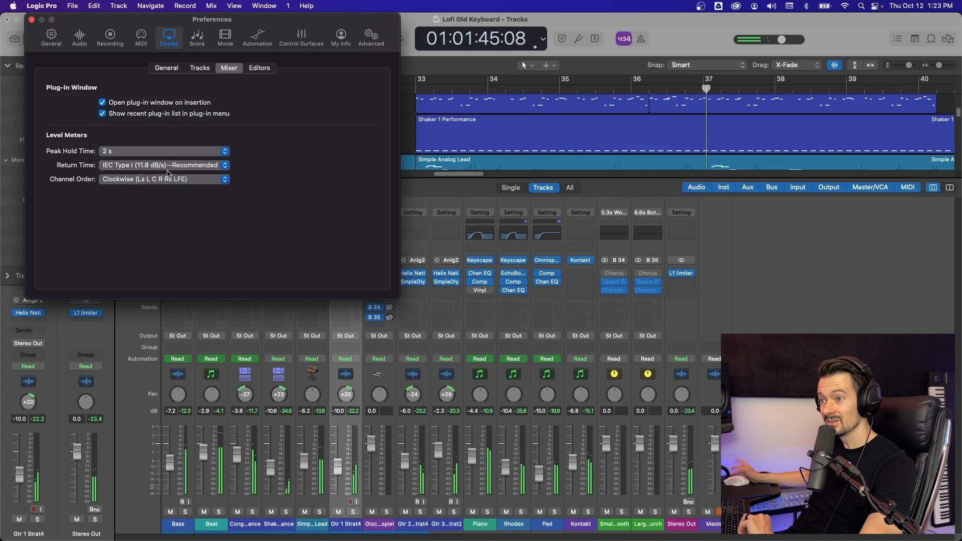
# Compare the Return Time options Faster (30 dB/s) and Fast (20 dB/s), leaving it on Faster (30 dB/s)
pyautogui.click(172, 165)
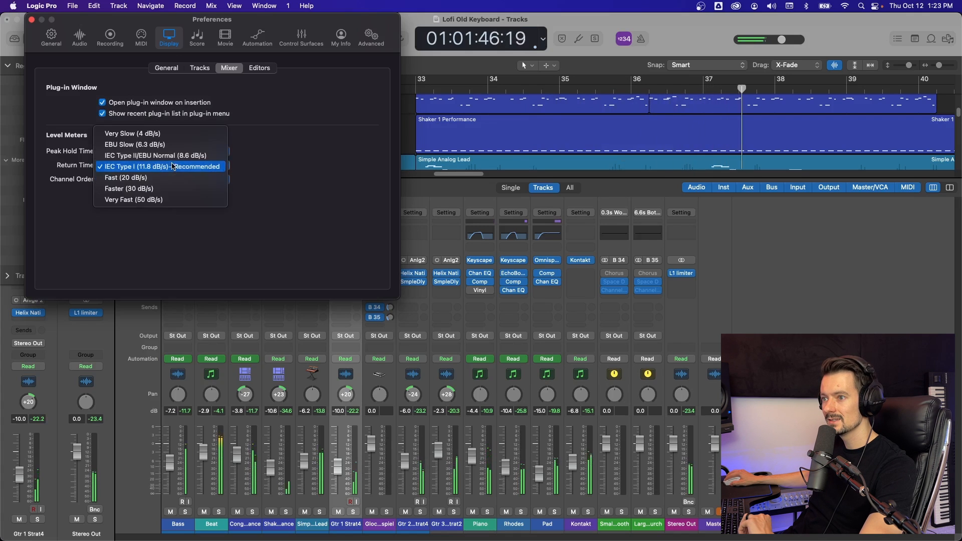
pyautogui.click(173, 188)
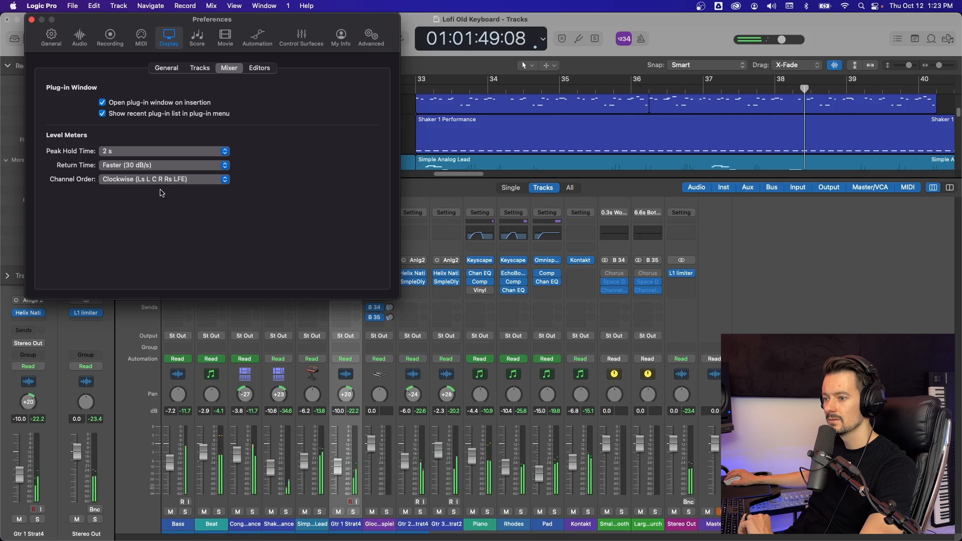
pyautogui.click(152, 164)
pyautogui.click(153, 160)
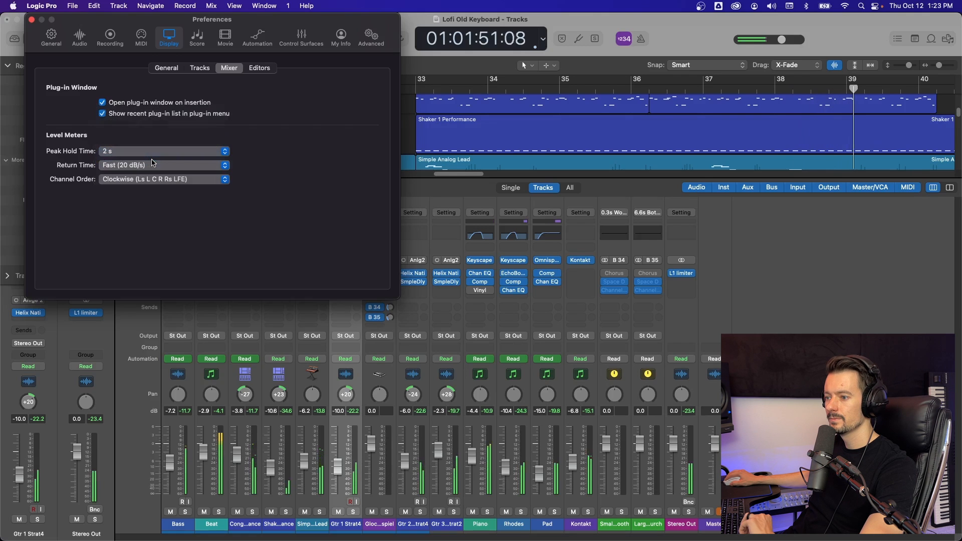
pyautogui.click(153, 164)
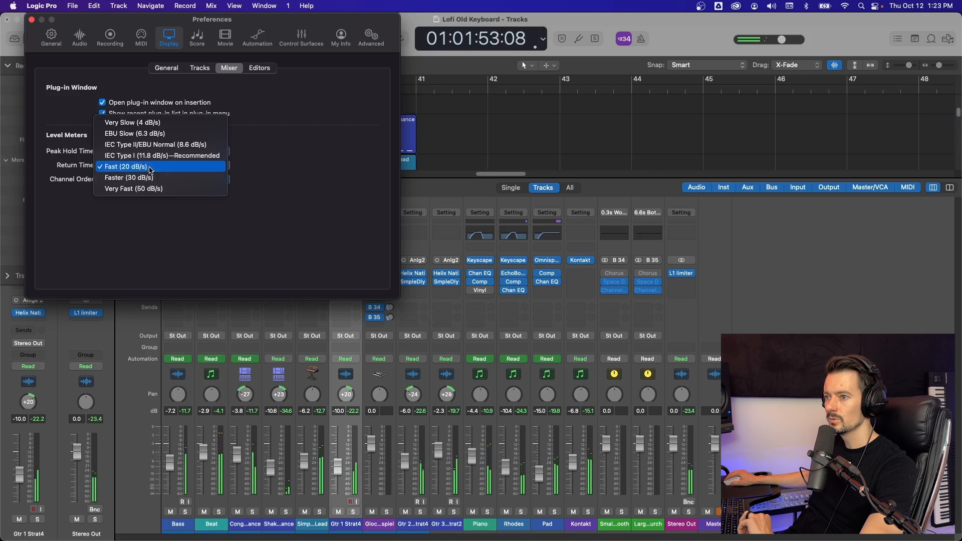
pyautogui.click(152, 174)
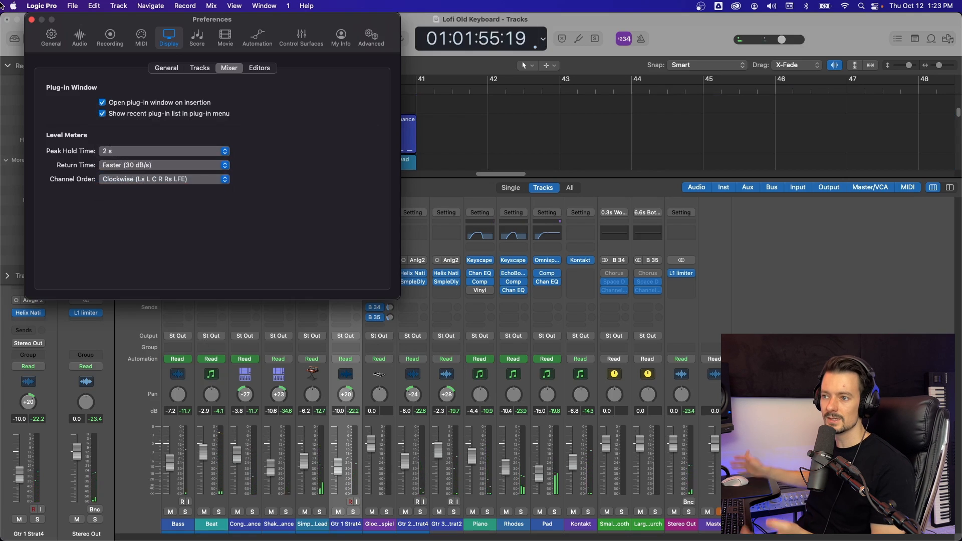
# Check the Channel Order choices for the level meters, keeping Clockwise (Ls L C R Rs LFE)
pyautogui.click(164, 179)
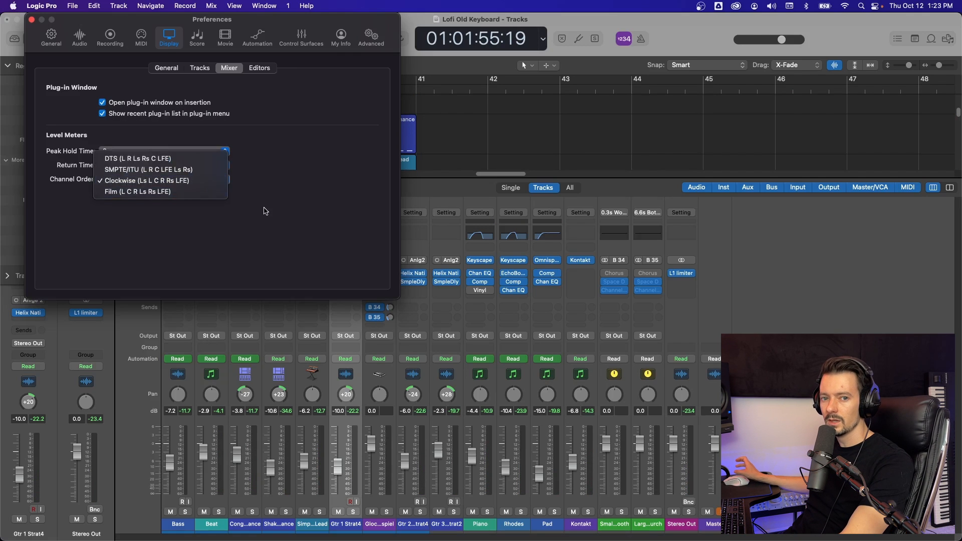
pyautogui.click(165, 180)
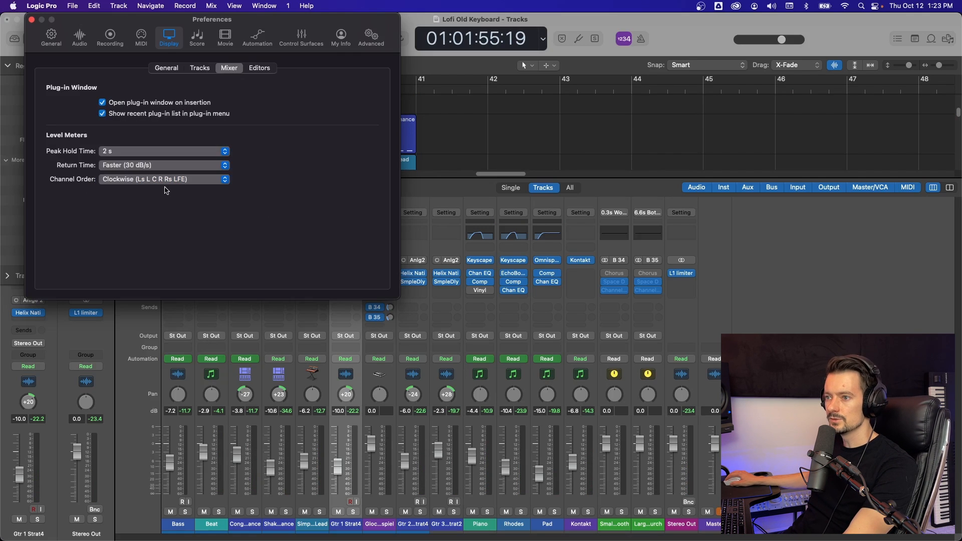
pyautogui.click(167, 181)
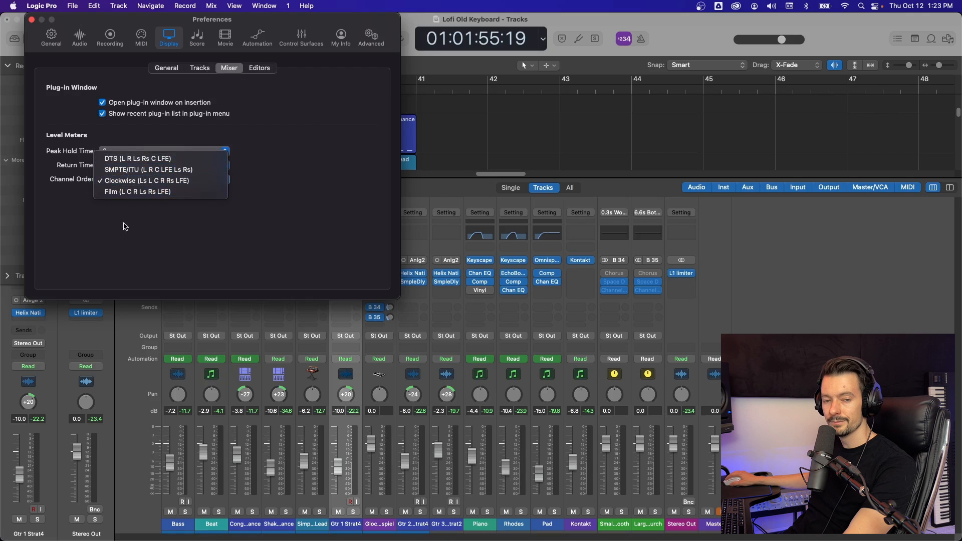
pyautogui.click(308, 261)
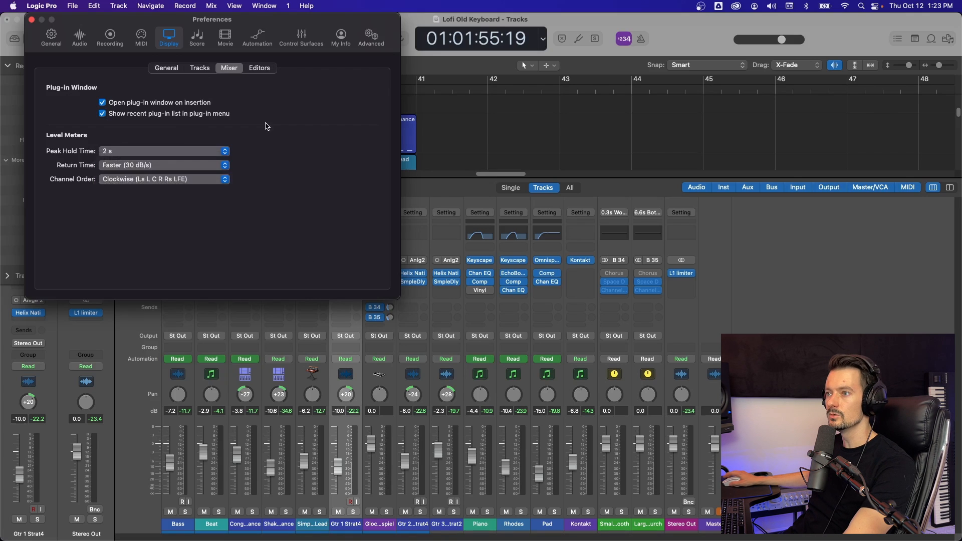
# In the Editors display preferences, test Bright background with the Shaker 1 Performance region open in the Piano Roll, leaving the option off
pyautogui.click(261, 70)
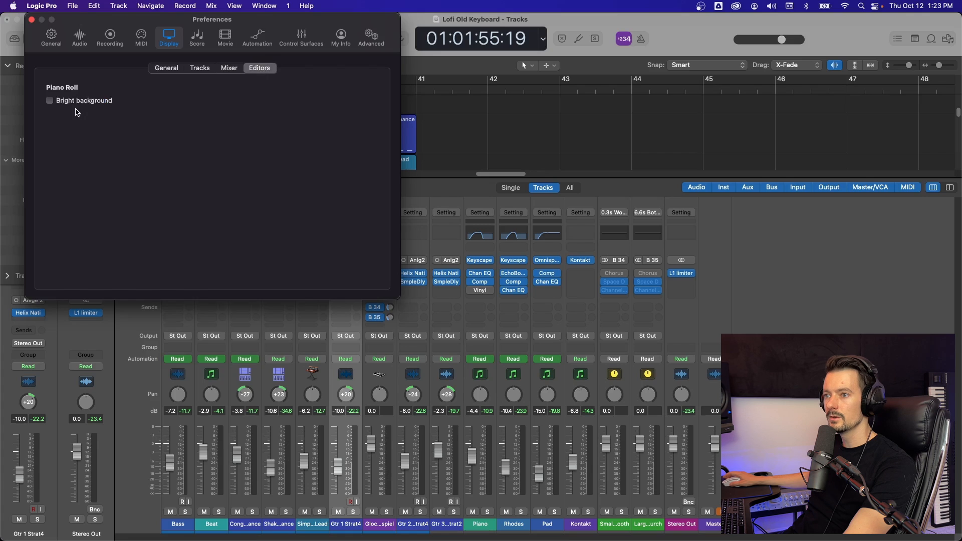
pyautogui.click(740, 291)
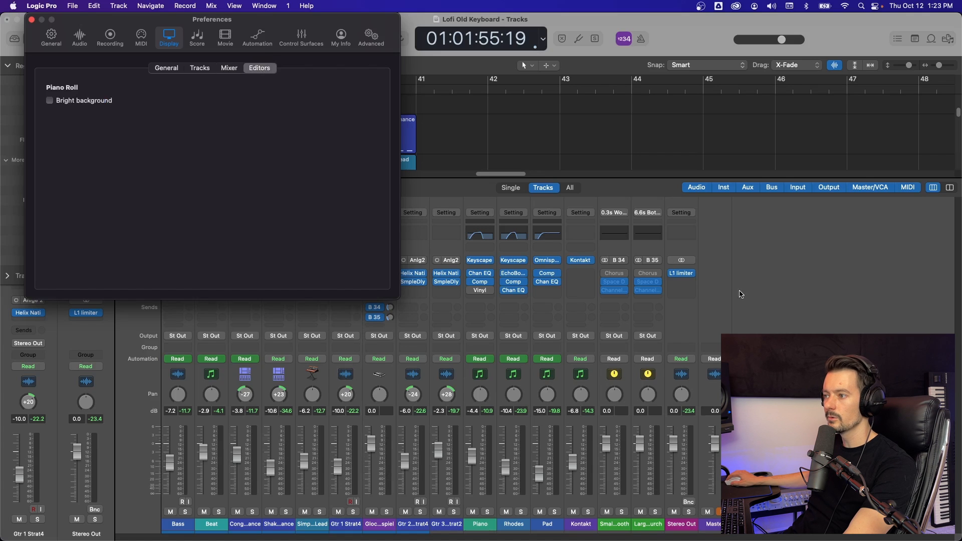
pyautogui.click(412, 137)
pyautogui.doubleClick(409, 141)
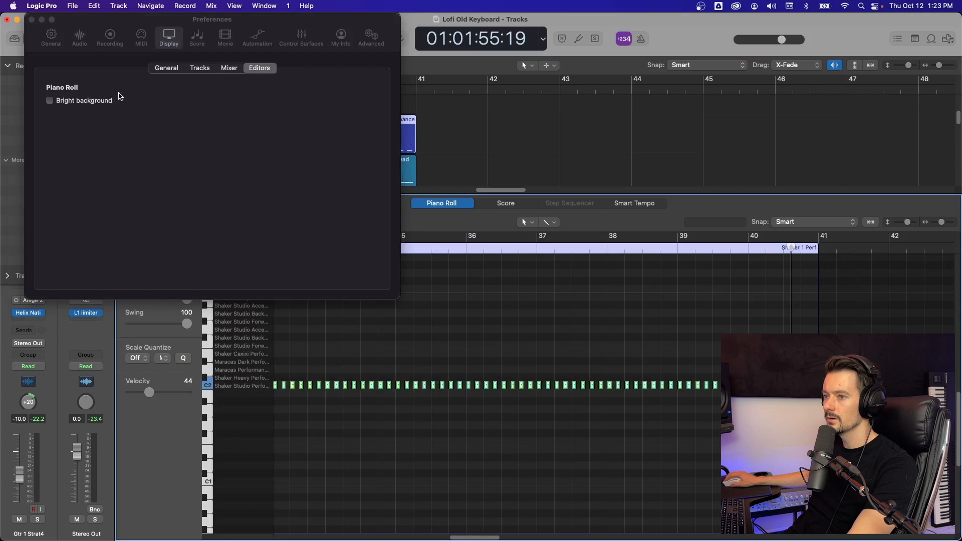
pyautogui.click(50, 102)
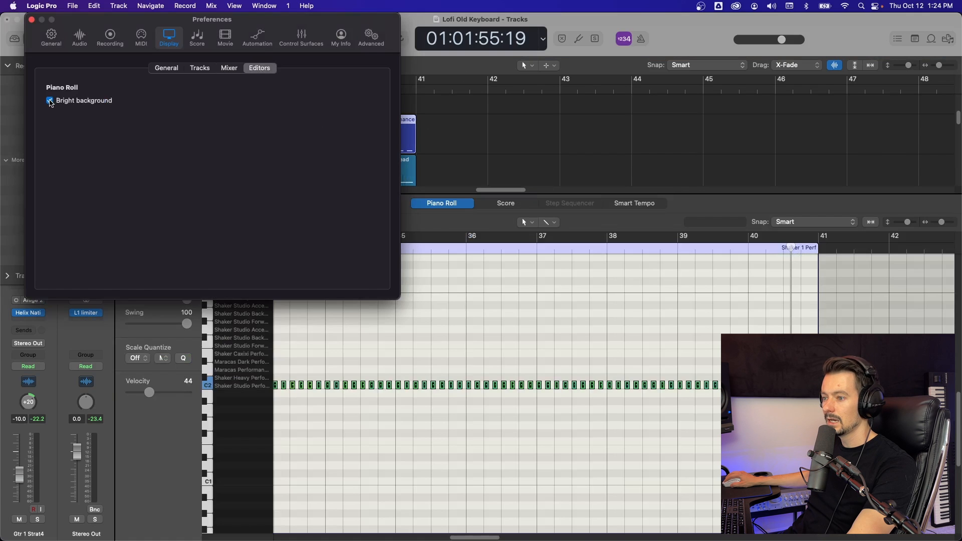
pyautogui.click(50, 101)
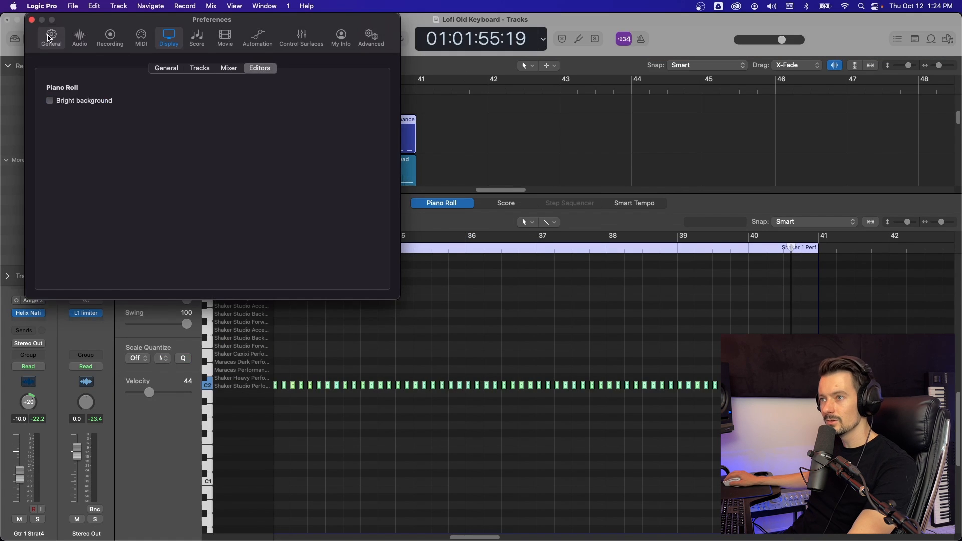
# Review the Score preferences and the Movie preferences
pyautogui.click(196, 45)
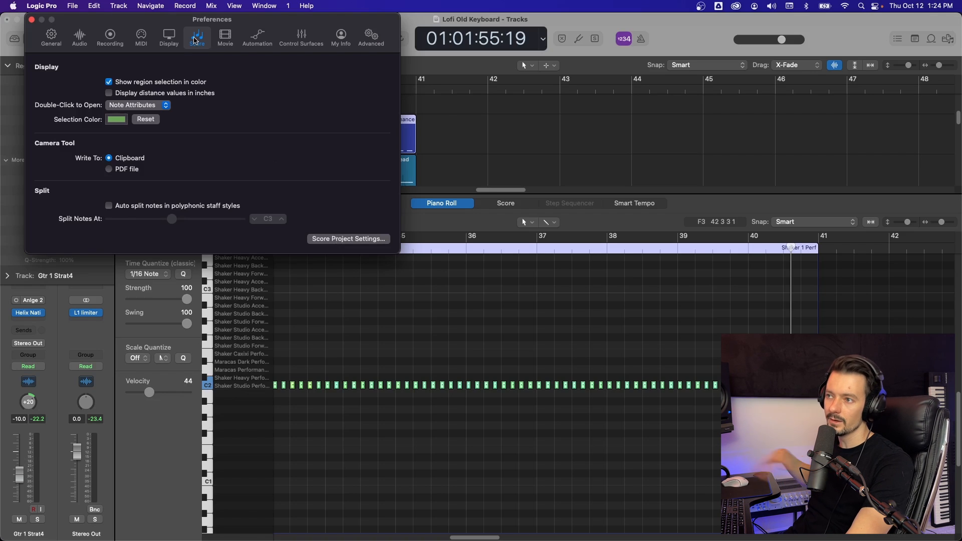
pyautogui.click(226, 42)
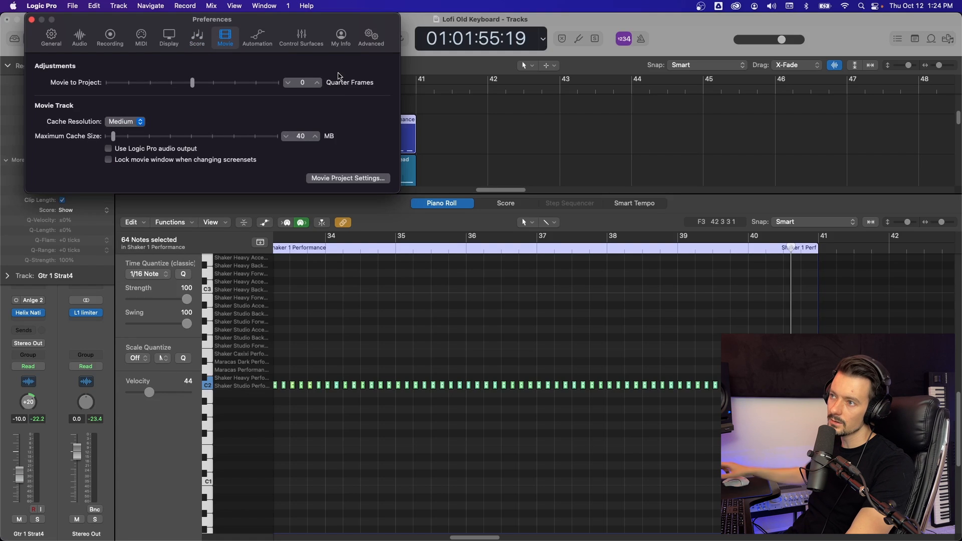
# In the Automation preferences, check the choices for Move Track Automation with Regions, keeping Ask
pyautogui.click(257, 37)
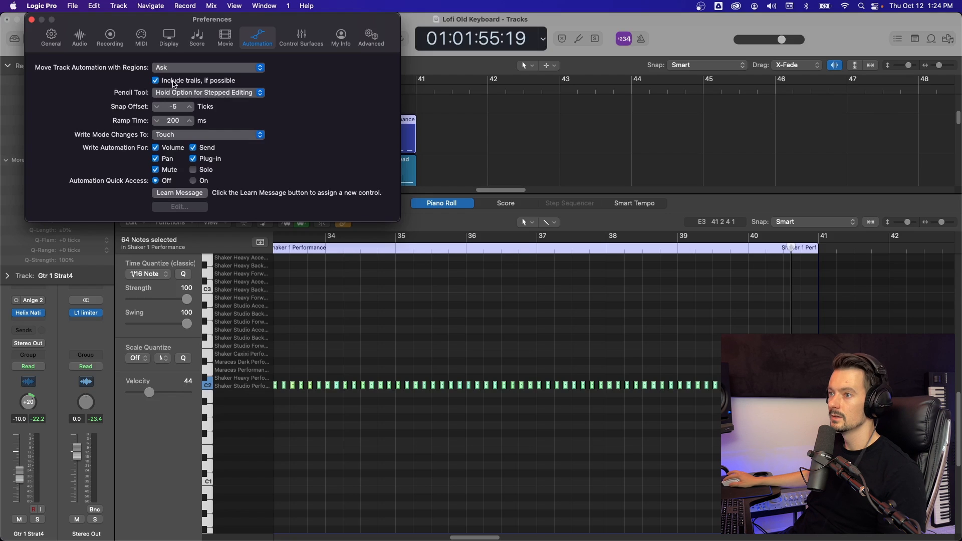
pyautogui.click(183, 68)
pyautogui.click(242, 69)
pyautogui.click(259, 69)
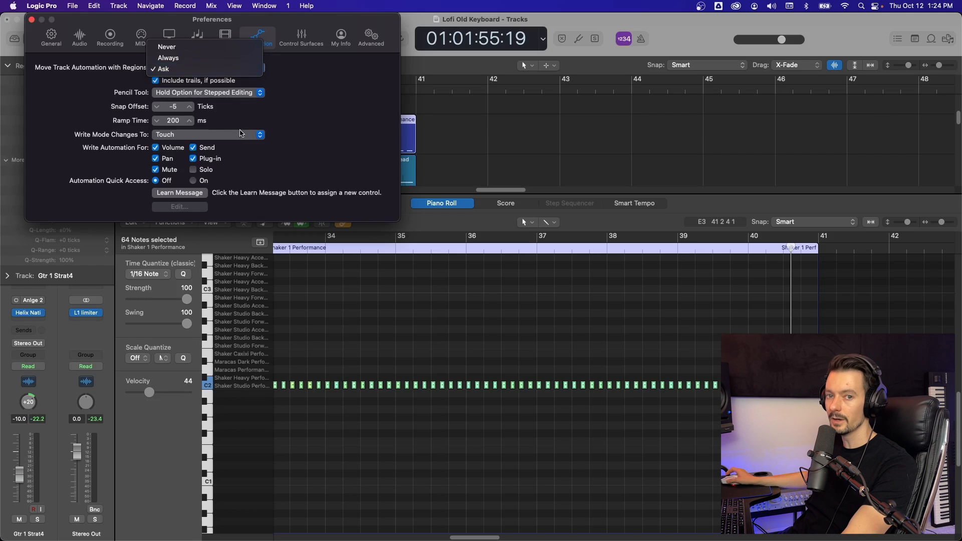
pyautogui.click(311, 132)
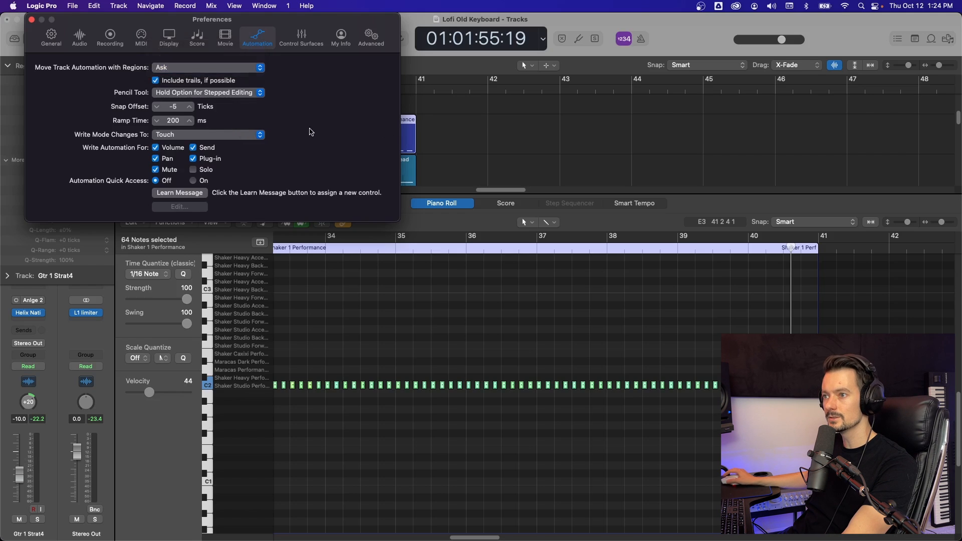
# Check the Pencil Tool choices, keeping Hold Option for Stepped Editing, then close the Piano Roll and move the Preferences window clear of the tracks
pyautogui.click(219, 97)
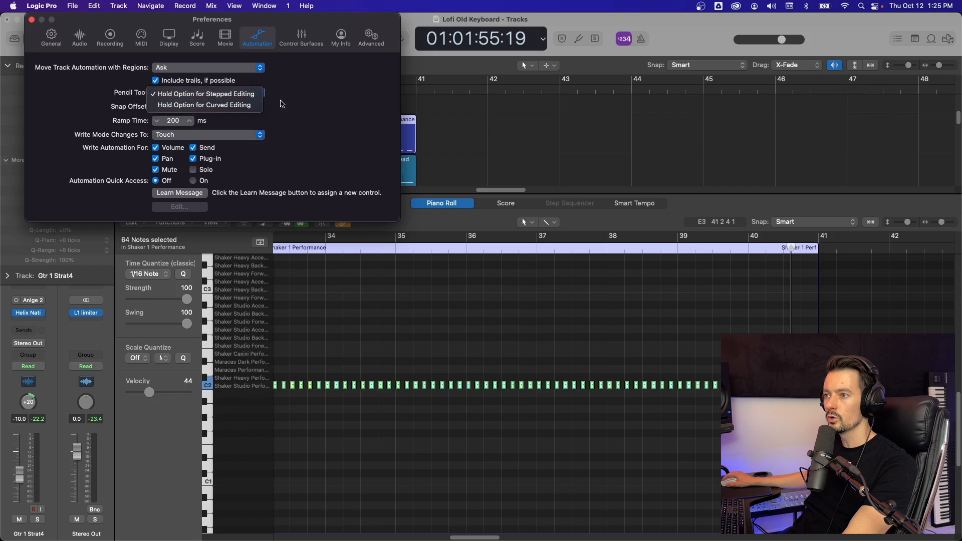
pyautogui.click(282, 104)
pyautogui.moveTo(608, 198); pyautogui.dragTo(609, 311)
pyautogui.moveTo(316, 23); pyautogui.dragTo(505, 278)
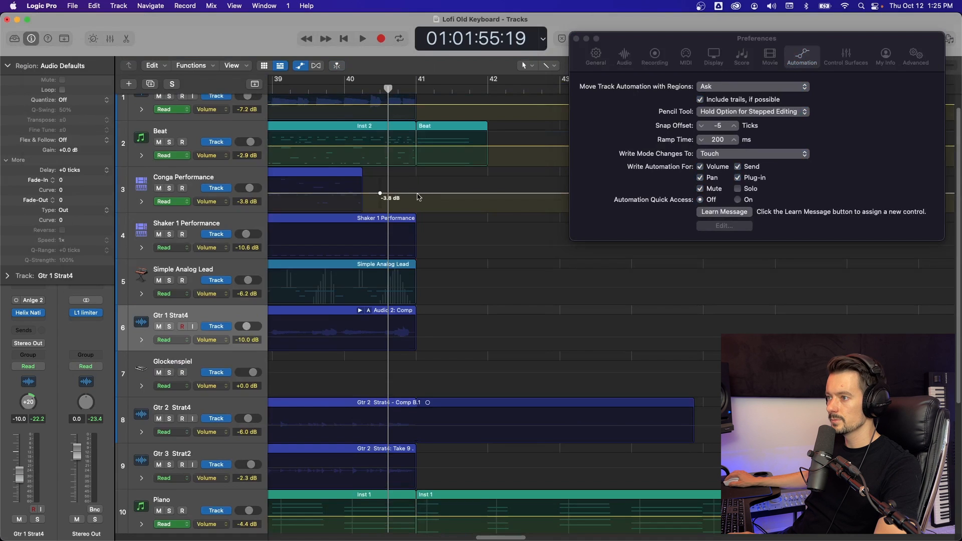
# Test the Pencil tool by drawing volume automation after bar 41 on the Conga Performance track, then undo it
pyautogui.moveTo(434, 197)
pyautogui.mouseDown()
pyautogui.moveTo(434, 205)
pyautogui.moveTo(466, 210)
pyautogui.moveTo(488, 194)
pyautogui.moveTo(506, 203)
pyautogui.mouseUp()
pyautogui.click(524, 194)
pyautogui.click(542, 200)
pyautogui.press('super+z')
# Set Pencil Tool to Hold Option for Curved Editing, test-draw stepped volume automation after bar 41 on Conga Performance, and undo the drawing
pyautogui.click(706, 111)
pyautogui.click(720, 124)
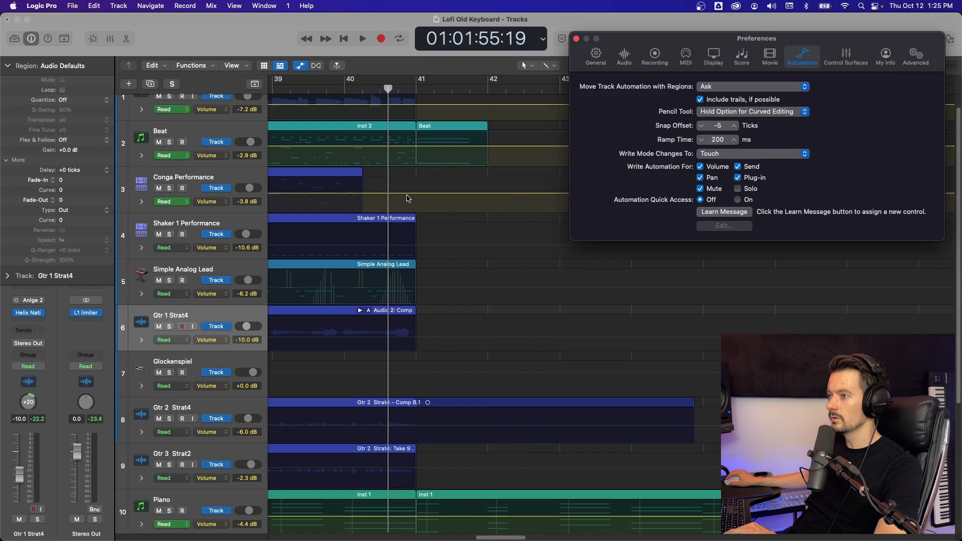
pyautogui.click(405, 197)
pyautogui.moveTo(478, 193)
pyautogui.mouseDown()
pyautogui.moveTo(477, 181)
pyautogui.moveTo(459, 179)
pyautogui.moveTo(451, 197)
pyautogui.moveTo(423, 203)
pyautogui.moveTo(521, 198)
pyautogui.moveTo(421, 196)
pyautogui.mouseUp()
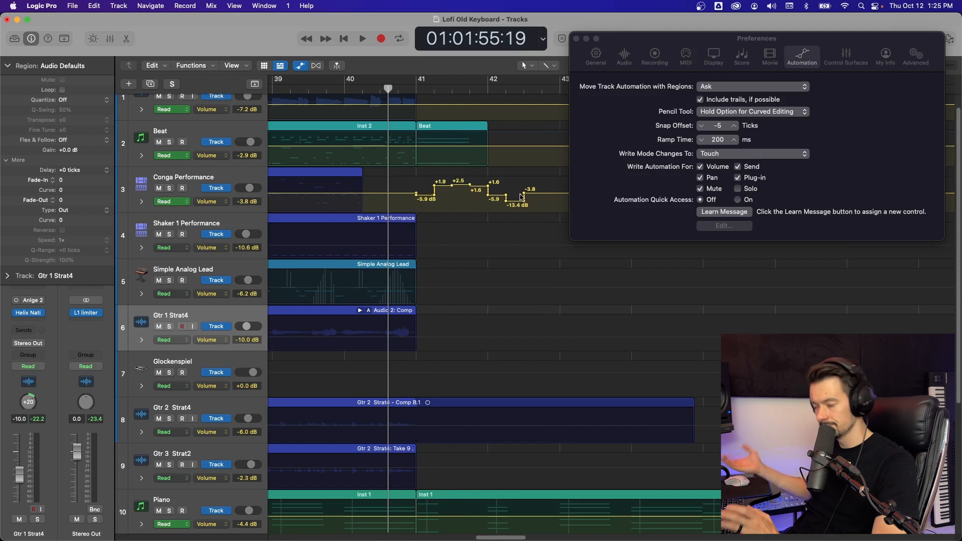
pyautogui.press('super+z')
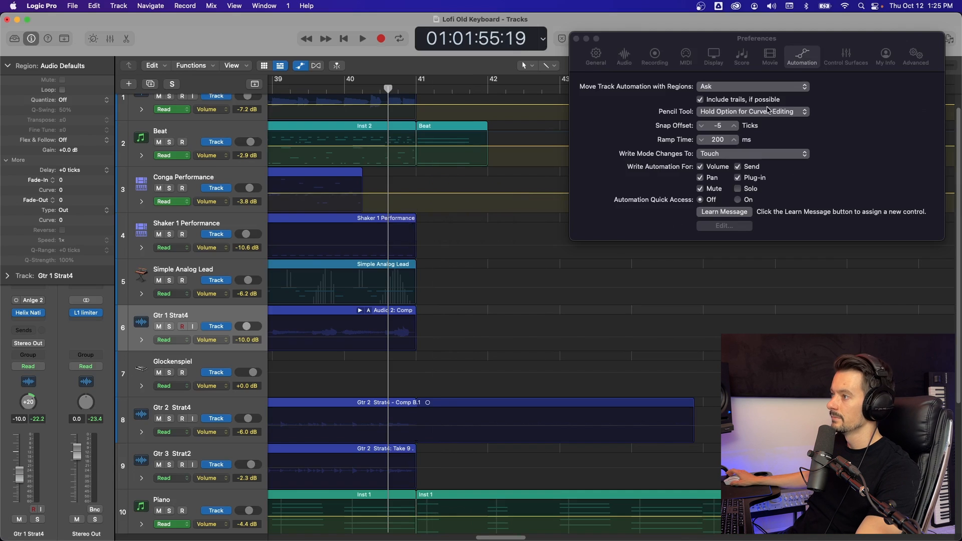
# Set Pencil Tool to Hold Option for Stepped Editing and switch the tracks area's Command-click tool to the Marquee tool
pyautogui.click(801, 111)
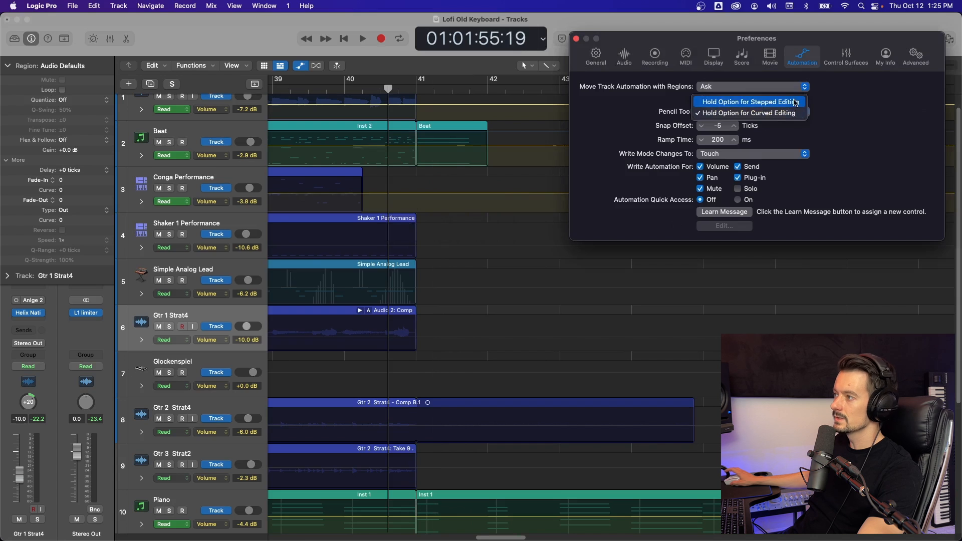
pyautogui.click(770, 103)
pyautogui.click(536, 67)
pyautogui.click(551, 66)
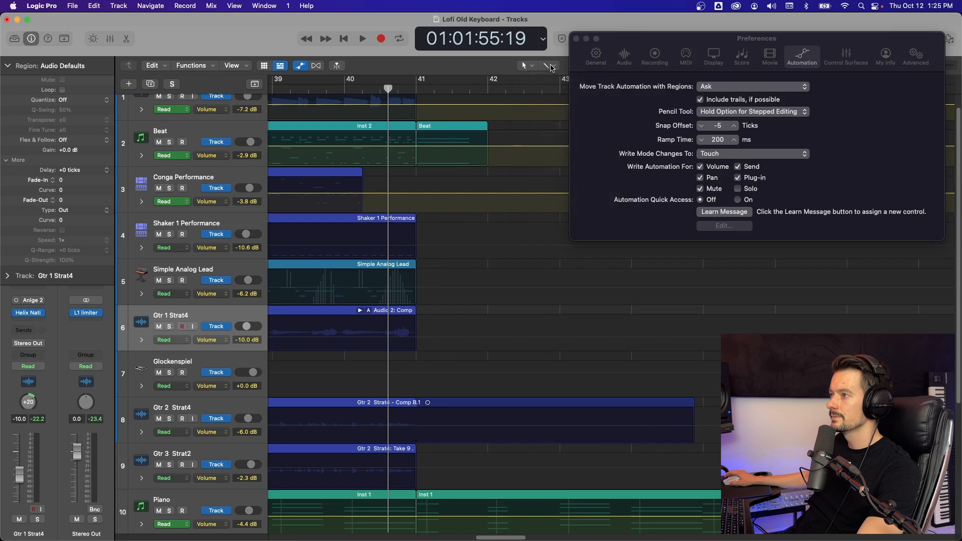
pyautogui.click(551, 66)
pyautogui.click(585, 213)
pyautogui.moveTo(724, 41); pyautogui.dragTo(626, 171)
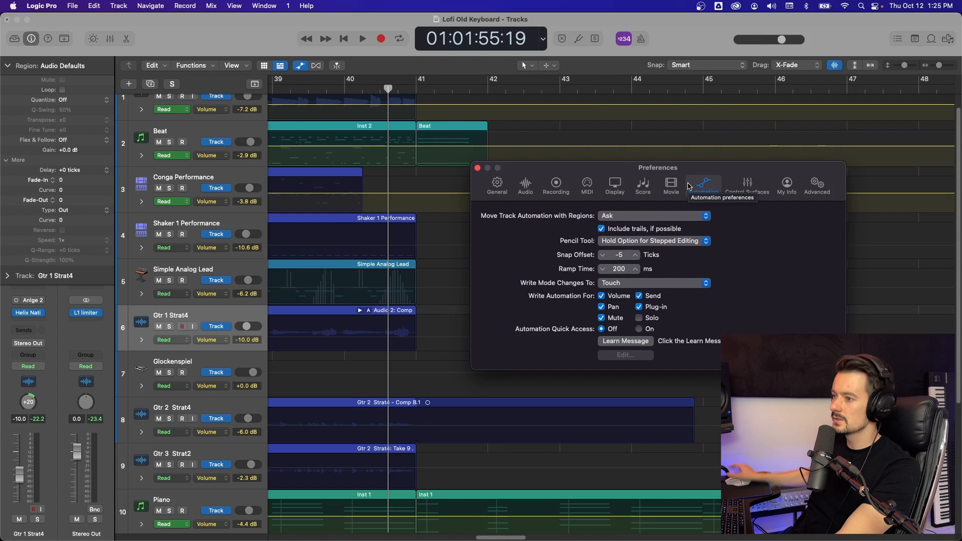
# Look over the automation options in the tracks area's shortcut menu and the Write Mode Changes To choices, keeping Touch
pyautogui.rightClick(432, 287)
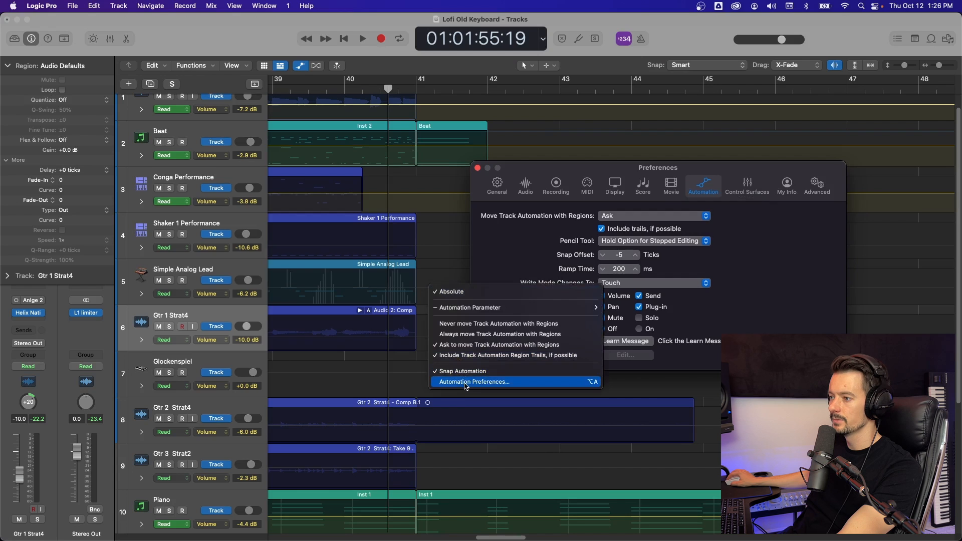
pyautogui.click(518, 243)
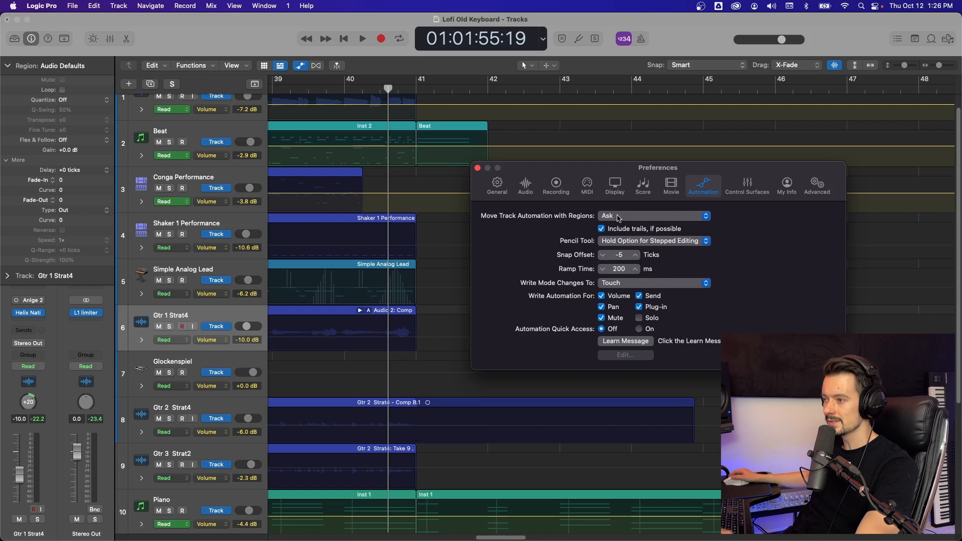
pyautogui.click(643, 284)
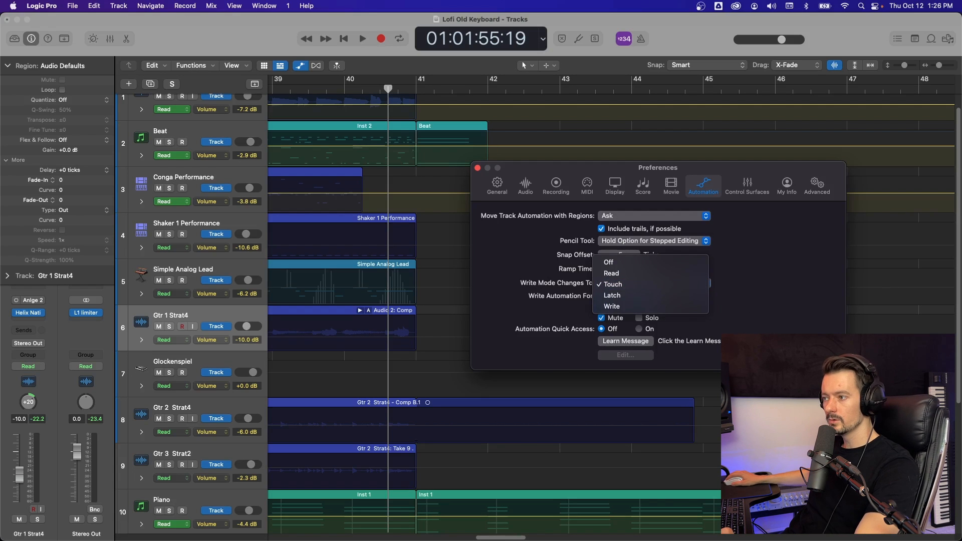
pyautogui.click(657, 286)
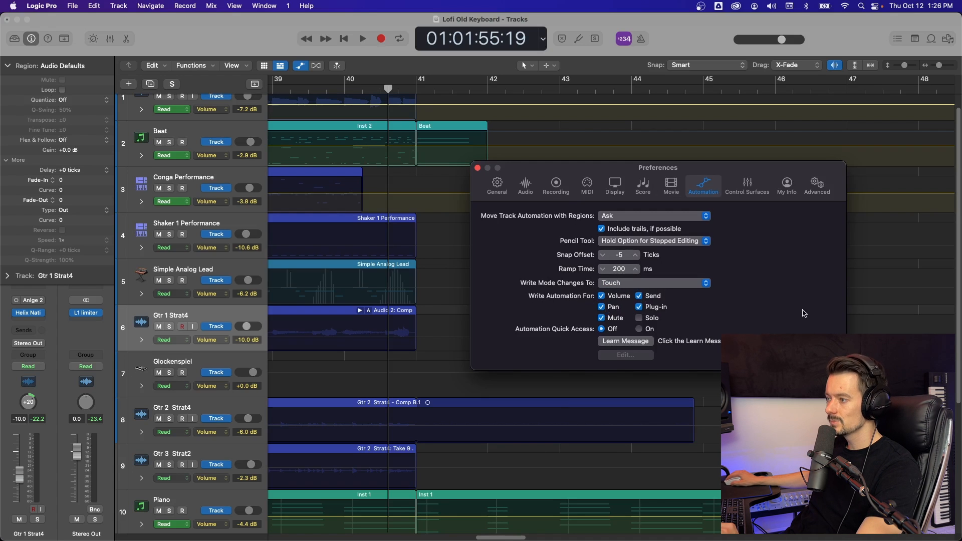
# Turn off Mute and Plug-in under Write Automation For
pyautogui.click(602, 318)
pyautogui.click(639, 307)
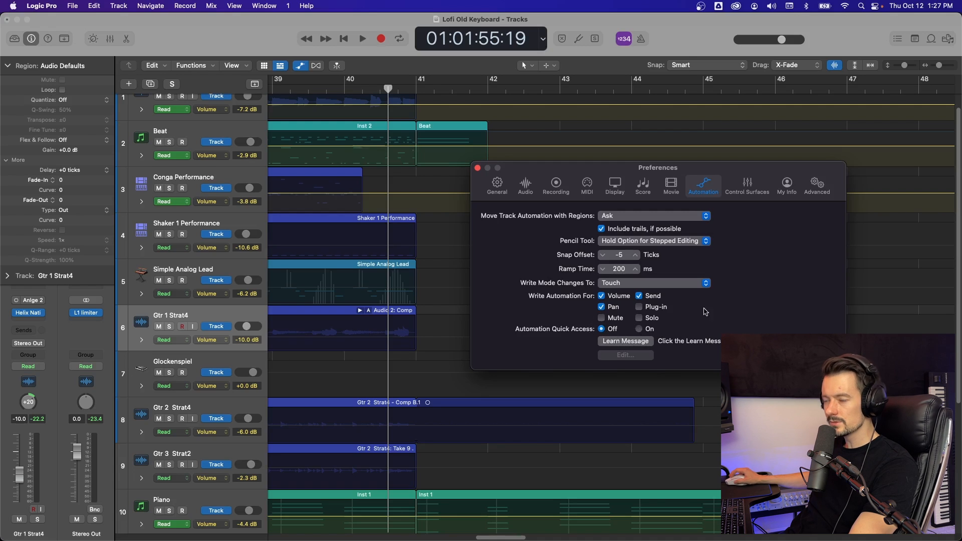
# Review the General options of the Control Surfaces preferences, the My Info preferences and the Advanced preferences
pyautogui.click(753, 177)
pyautogui.moveTo(772, 168); pyautogui.dragTo(579, 125)
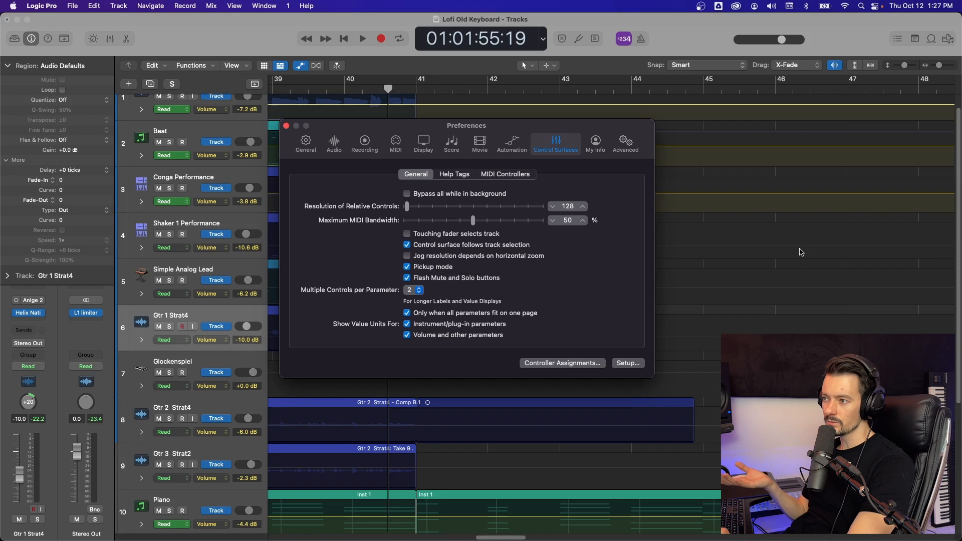
pyautogui.click(408, 177)
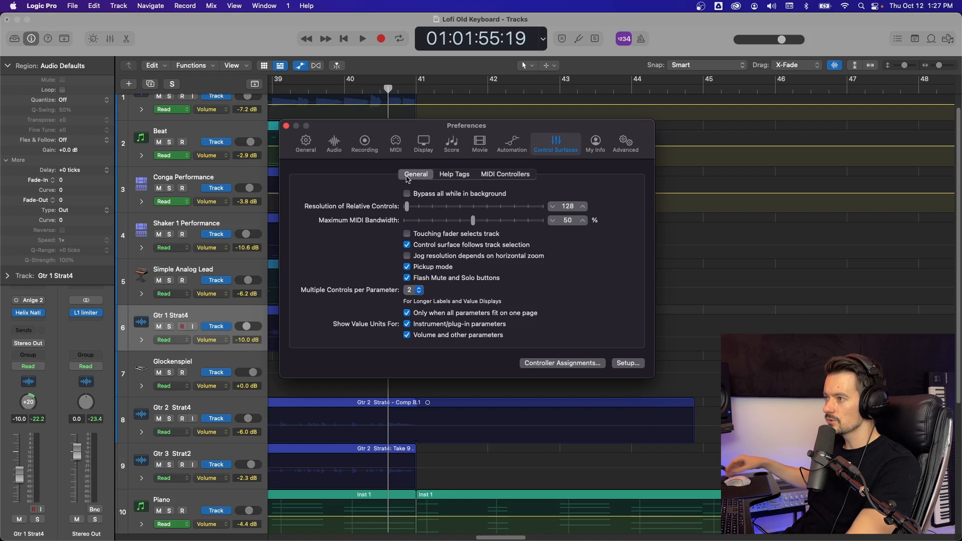
pyautogui.click(596, 143)
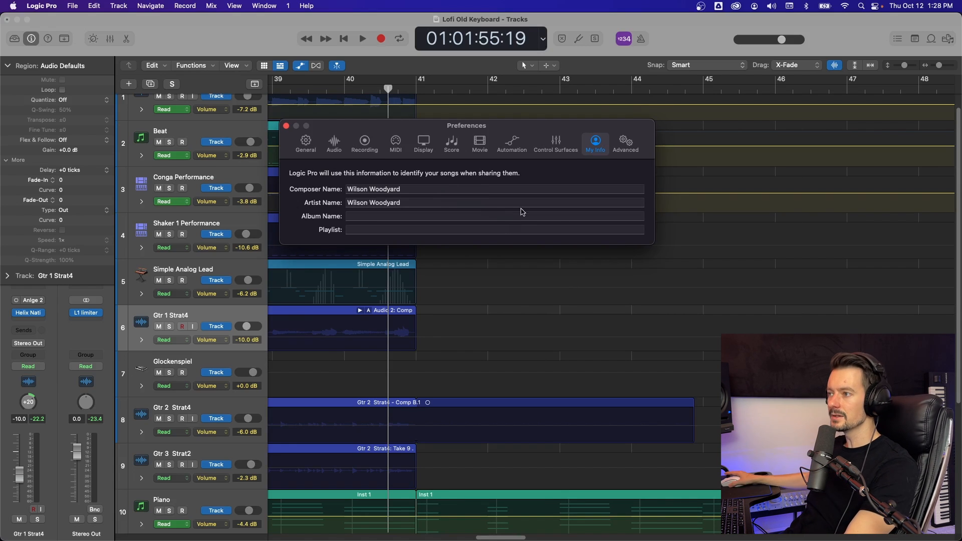
pyautogui.click(627, 144)
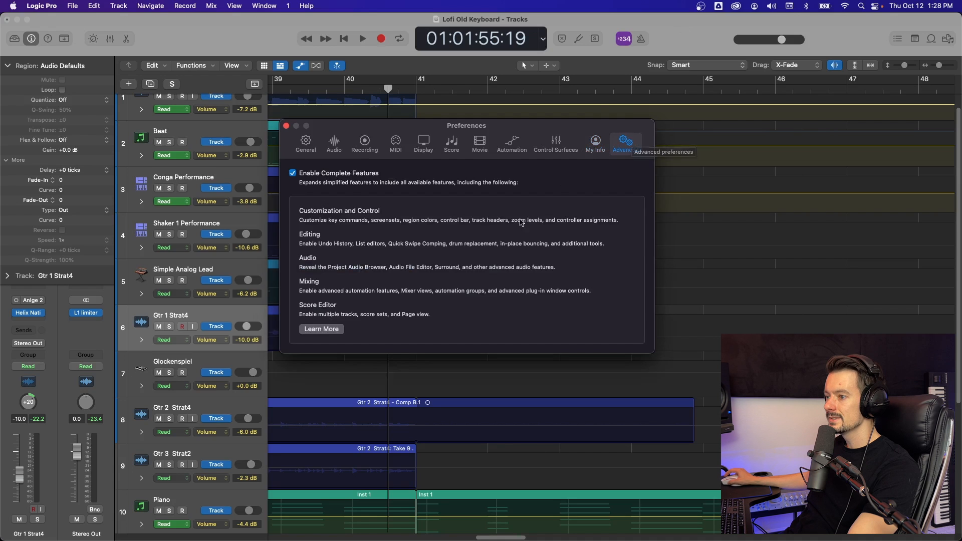